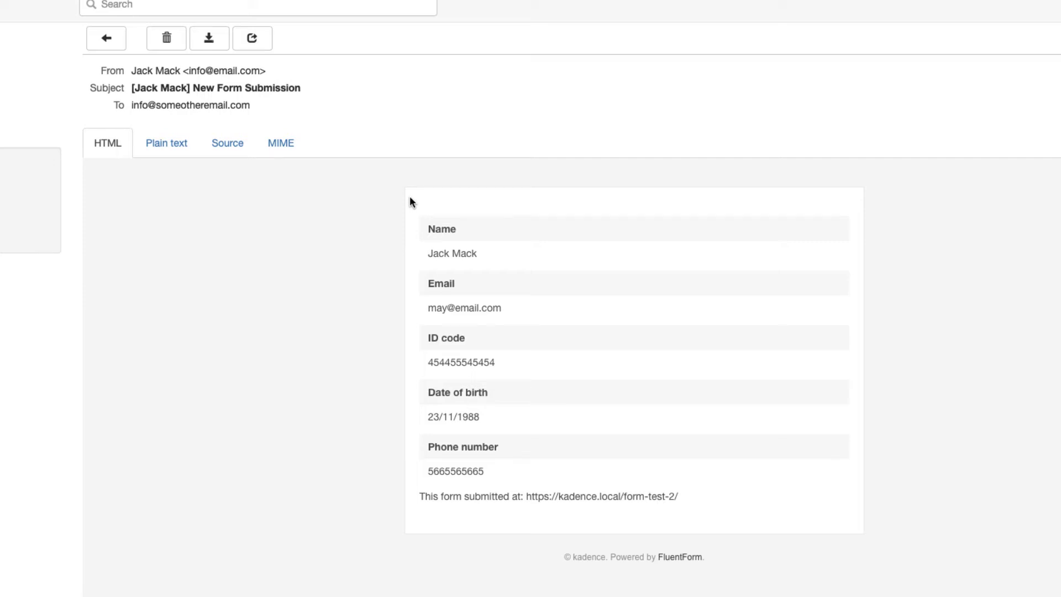
Step: Review the submitted entry's name, birth date, ID code and phone values
{"action": "left_click_drag", "start_coordinate": [426, 228], "coordinate": [686, 493]}
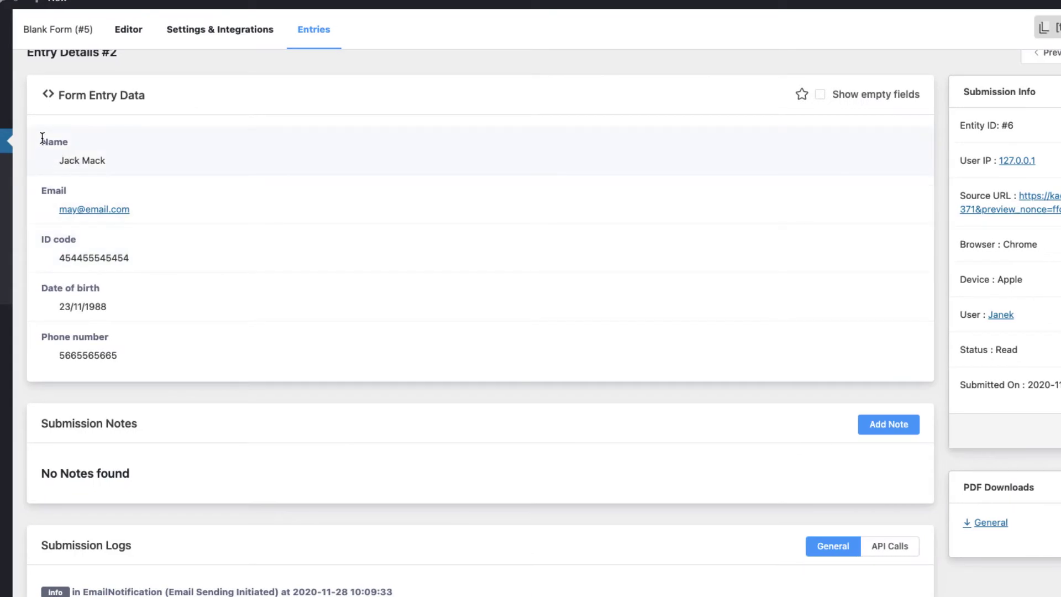
{"action": "left_click_drag", "start_coordinate": [41, 138], "coordinate": [181, 356]}
{"action": "left_click", "coordinate": [231, 393]}
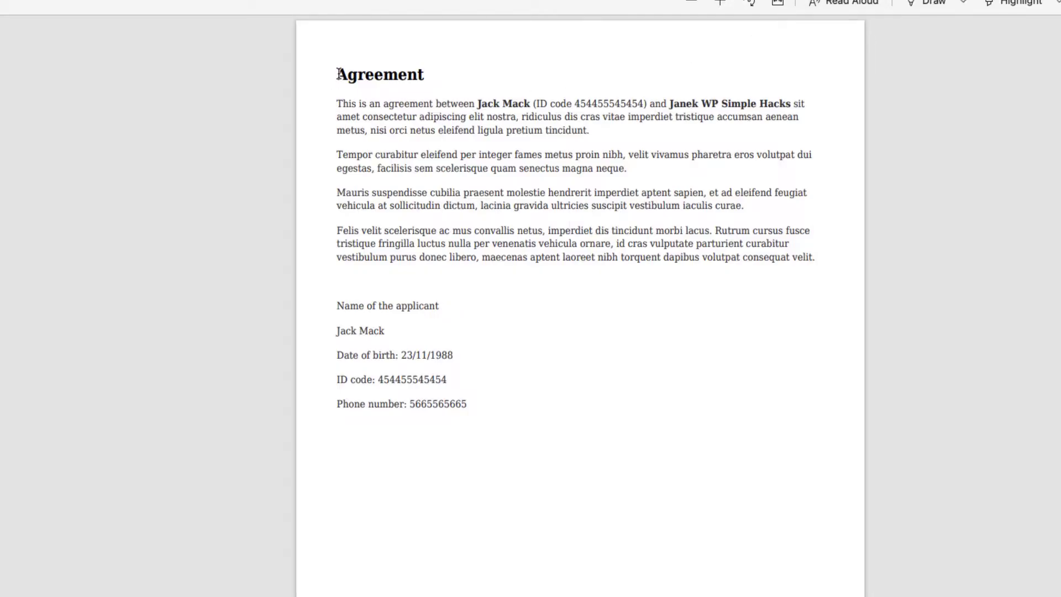
{"action": "left_click_drag", "start_coordinate": [336, 76], "coordinate": [826, 291]}
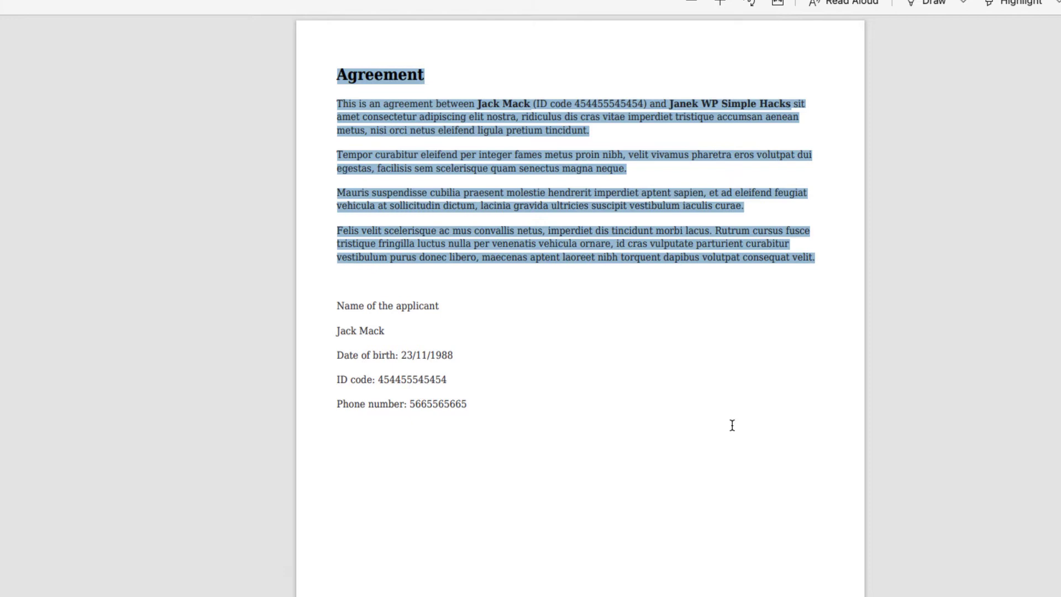
{"action": "left_click", "coordinate": [702, 292]}
{"action": "left_click_drag", "start_coordinate": [477, 103], "coordinate": [647, 103]}
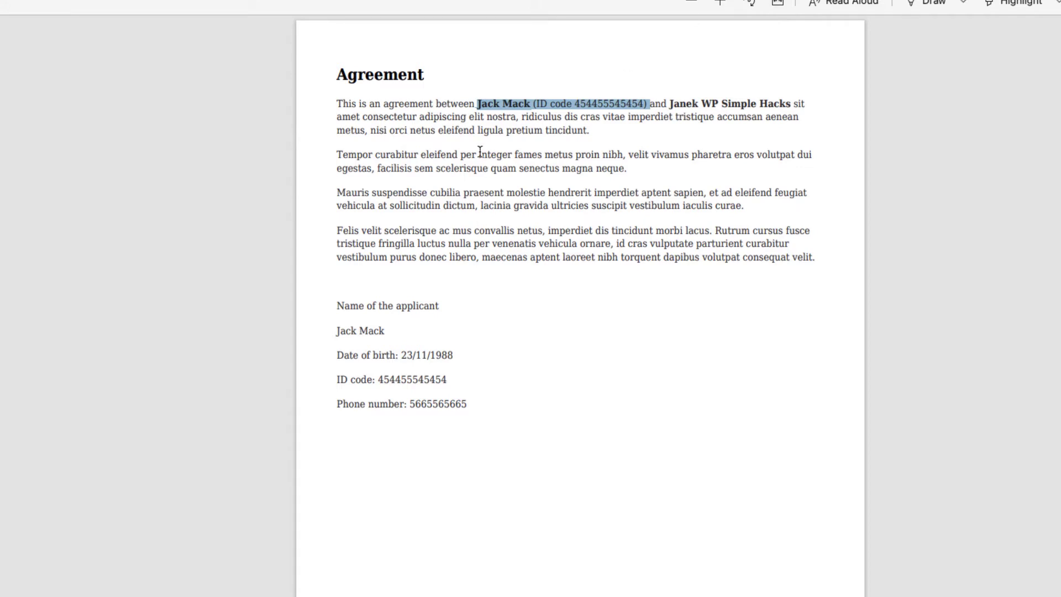
{"action": "left_click", "coordinate": [481, 105]}
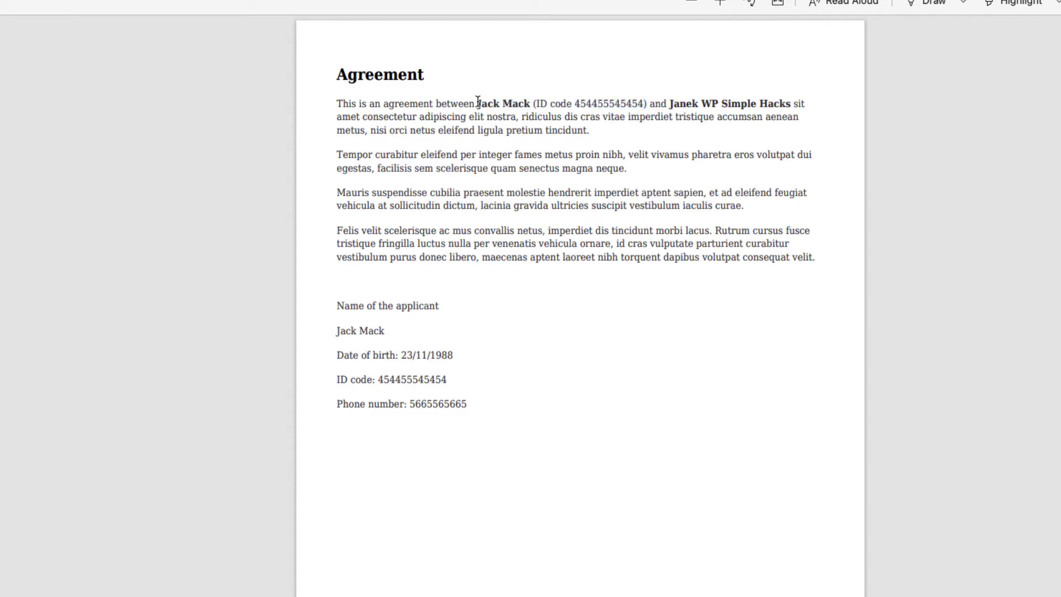
{"action": "left_click_drag", "start_coordinate": [478, 103], "coordinate": [639, 102]}
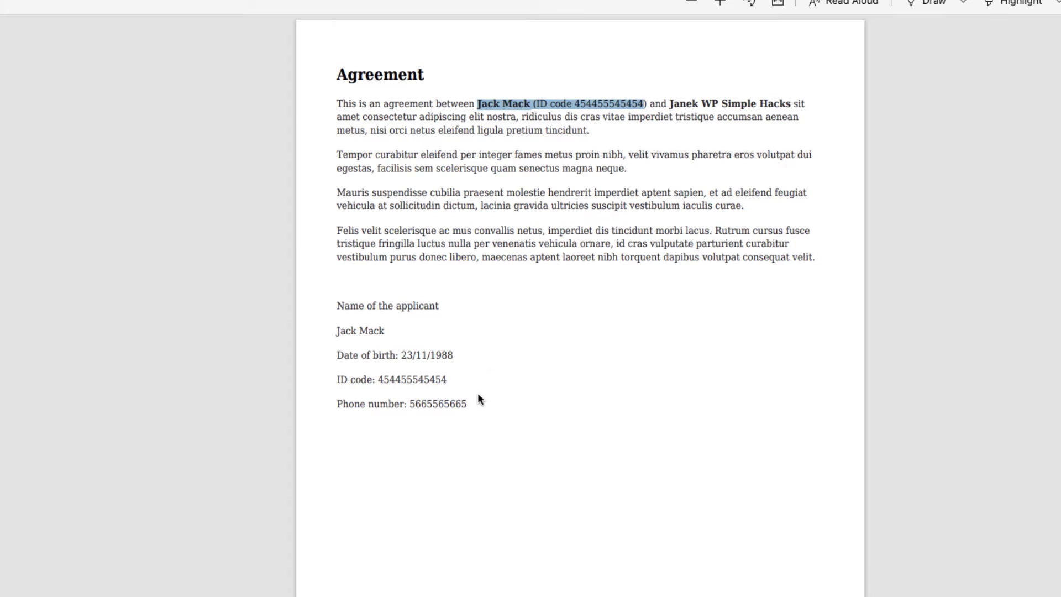
{"action": "left_click", "coordinate": [457, 391]}
{"action": "left_click_drag", "start_coordinate": [338, 331], "coordinate": [483, 414]}
{"action": "left_click", "coordinate": [574, 347]}
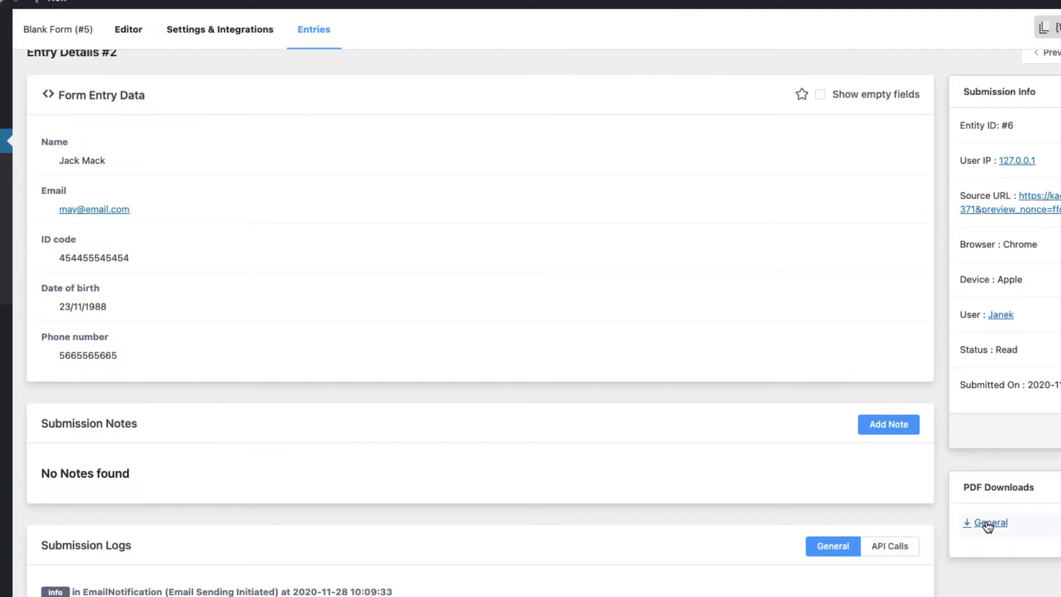
{"action": "left_click", "coordinate": [987, 523]}
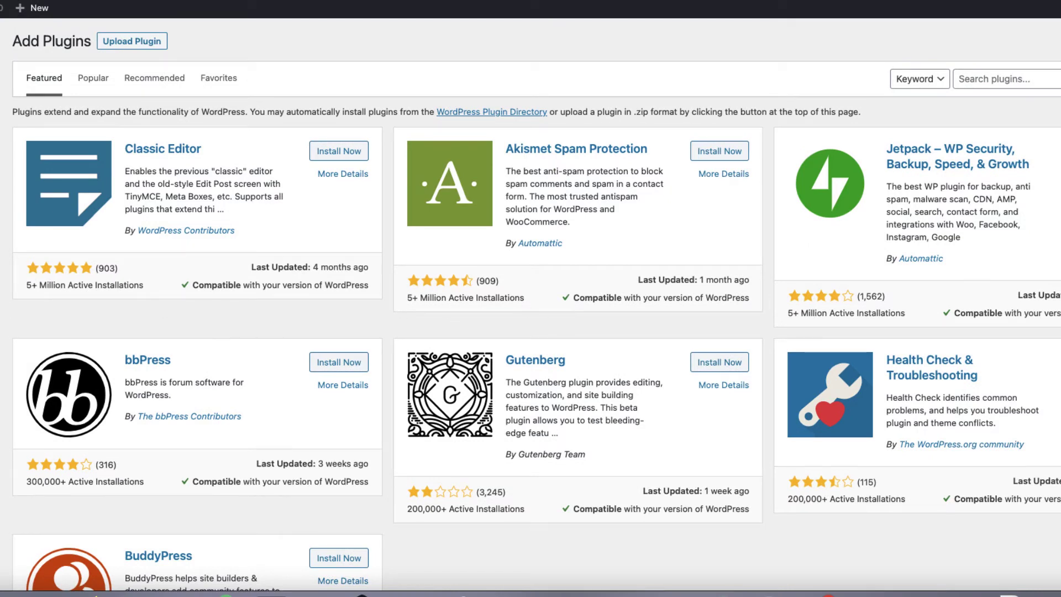
Step: Search plugins for 'fluent forms' and activate Fluent Forms and Fluent Forms PDF Generator
{"action": "left_click", "coordinate": [991, 79]}
{"action": "type", "text": "fluent forms"}
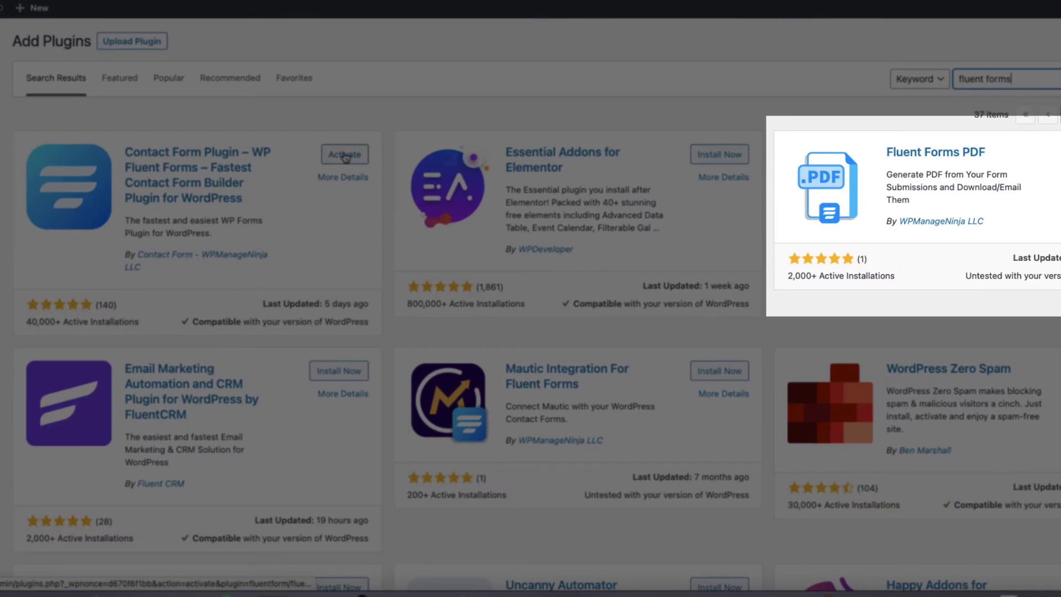
{"action": "left_click", "coordinate": [345, 155]}
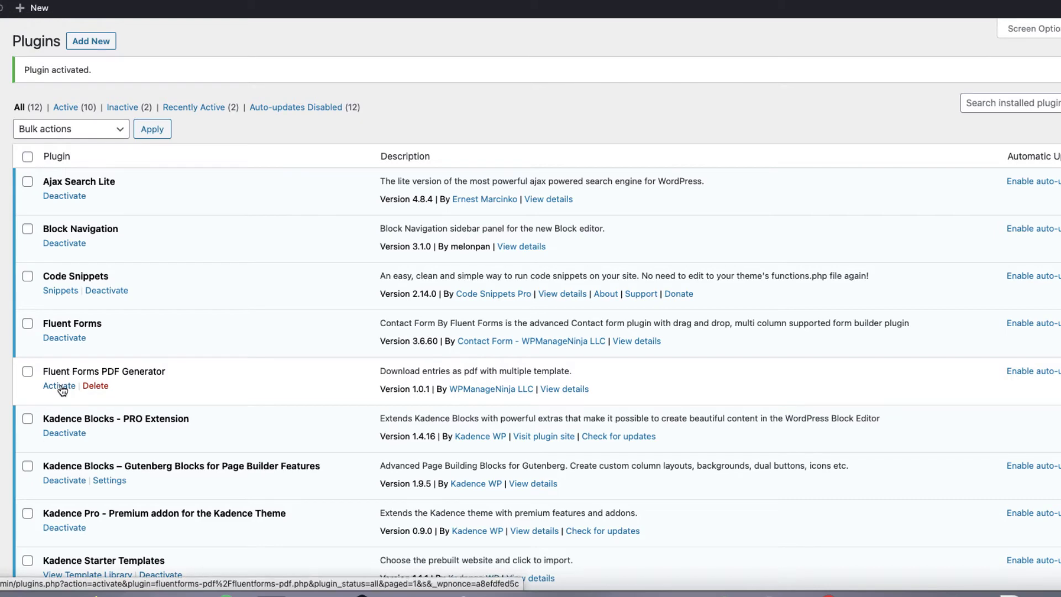
{"action": "left_click", "coordinate": [60, 386]}
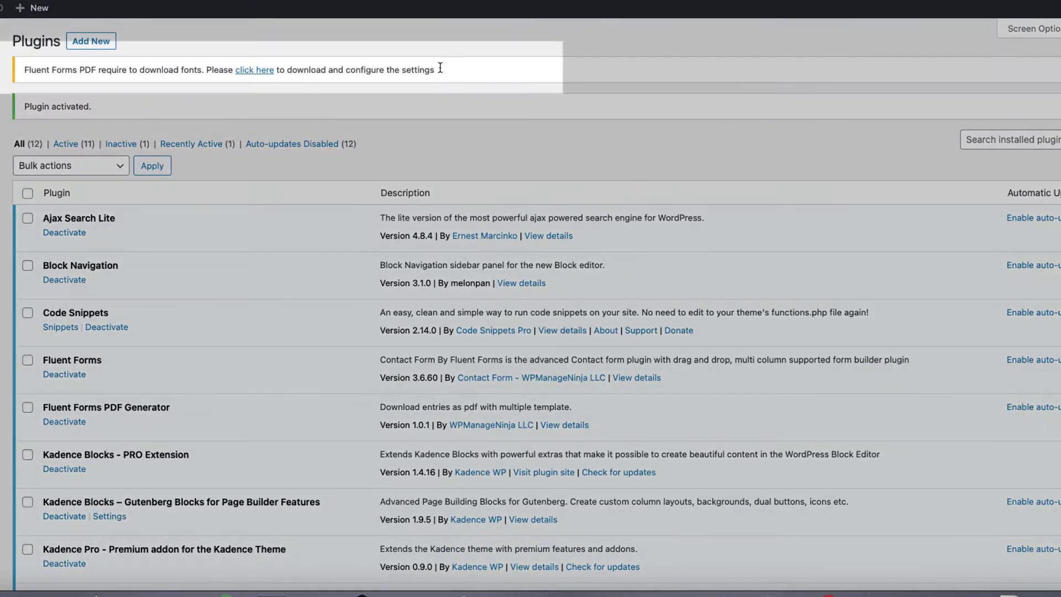
Step: Follow the fonts notice and install the fonts required for PDF generation
{"action": "left_click_drag", "start_coordinate": [439, 71], "coordinate": [55, 75]}
{"action": "left_click", "coordinate": [25, 79]}
{"action": "triple_click", "coordinate": [26, 77]}
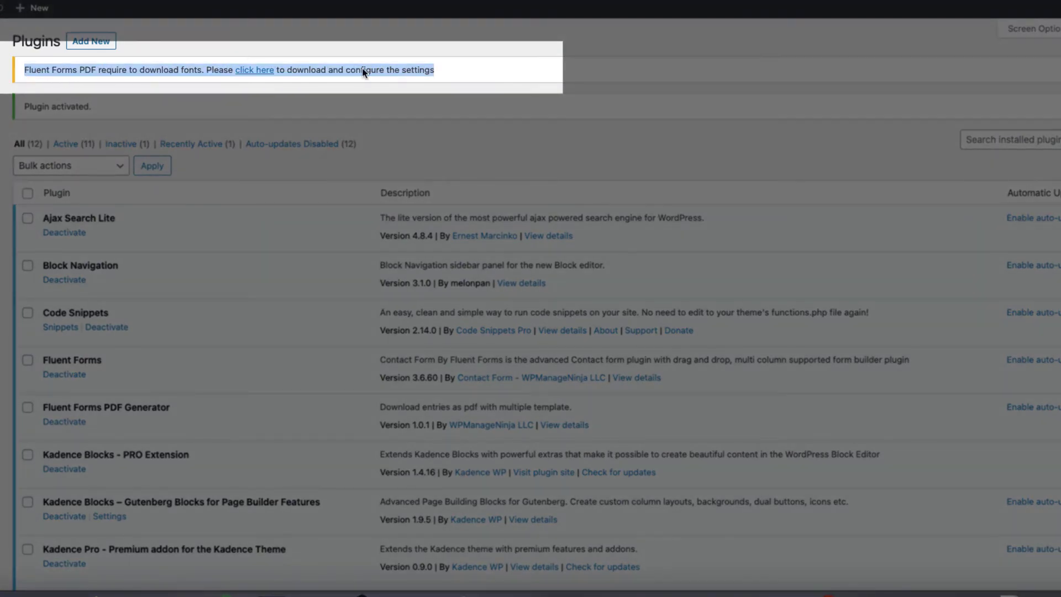
{"action": "left_click", "coordinate": [556, 65]}
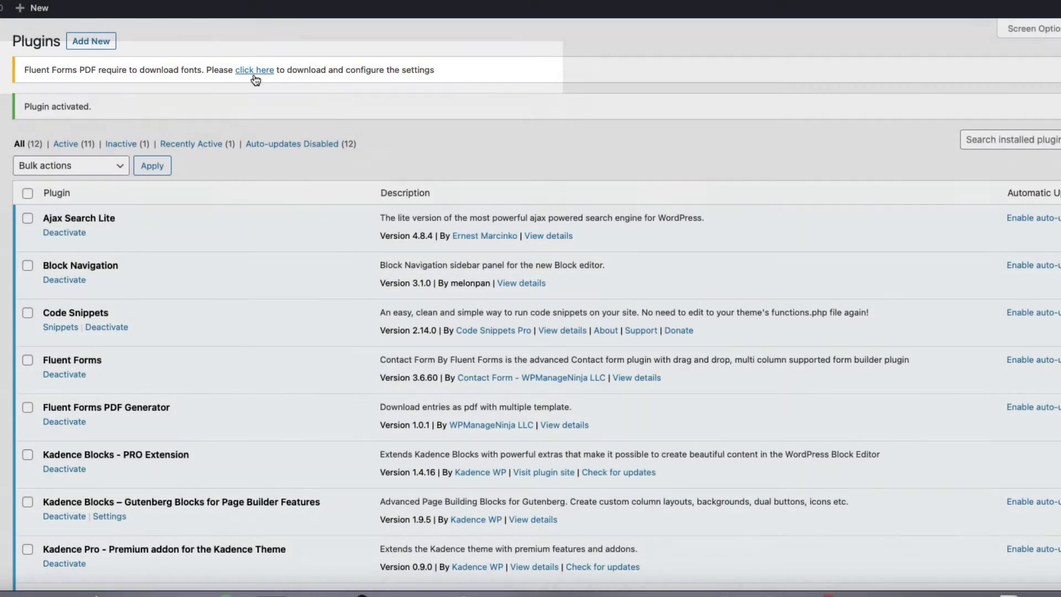
{"action": "left_click", "coordinate": [254, 71]}
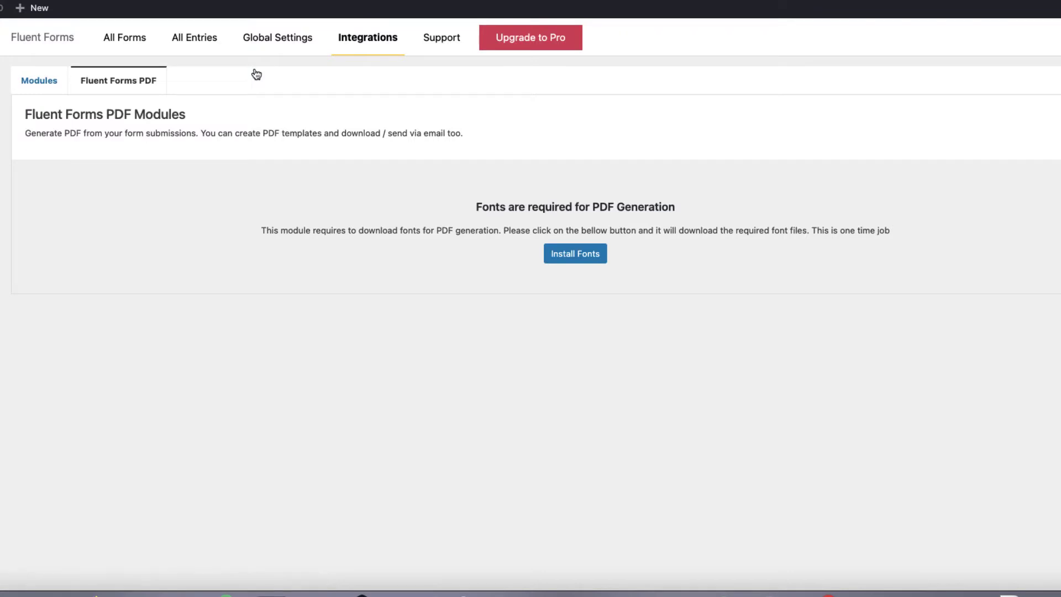
{"action": "left_click", "coordinate": [577, 255]}
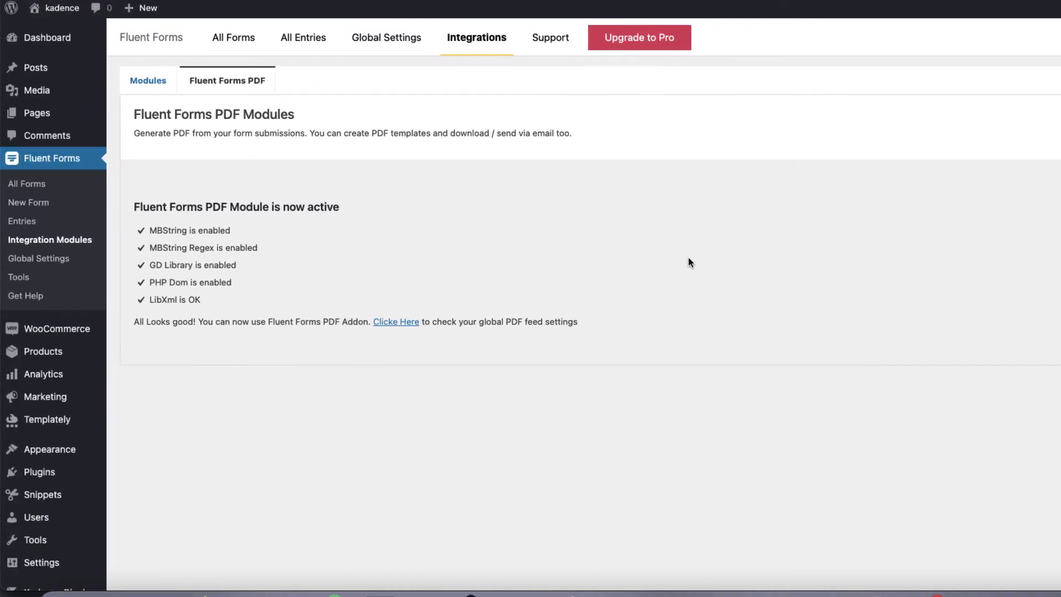
Step: Create a new Blank Form and add the first and last Name Fields
{"action": "left_click", "coordinate": [28, 208]}
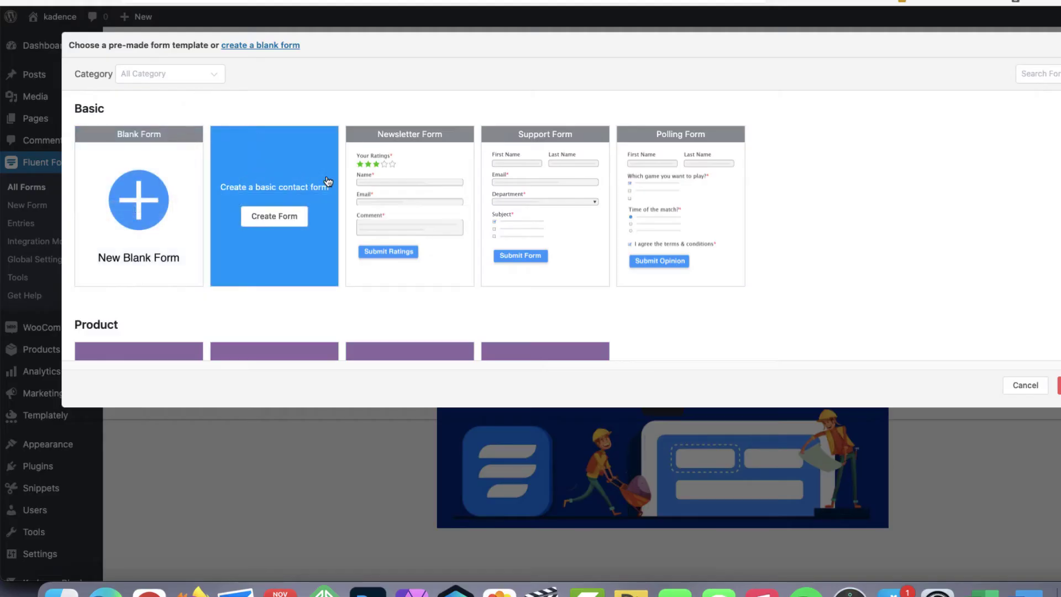
{"action": "left_click", "coordinate": [132, 210]}
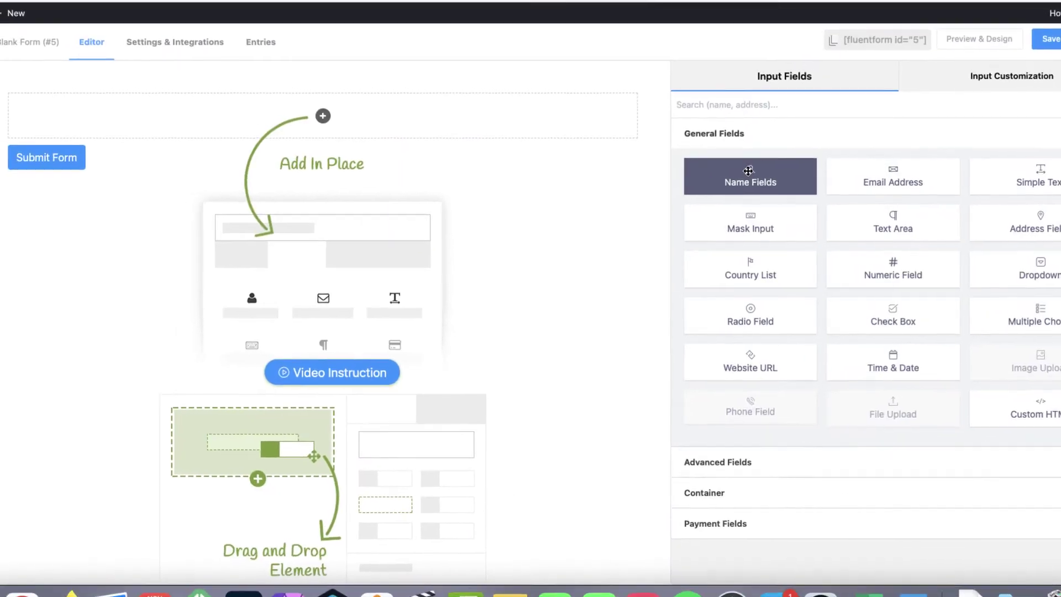
{"action": "left_click_drag", "start_coordinate": [738, 168], "coordinate": [264, 114]}
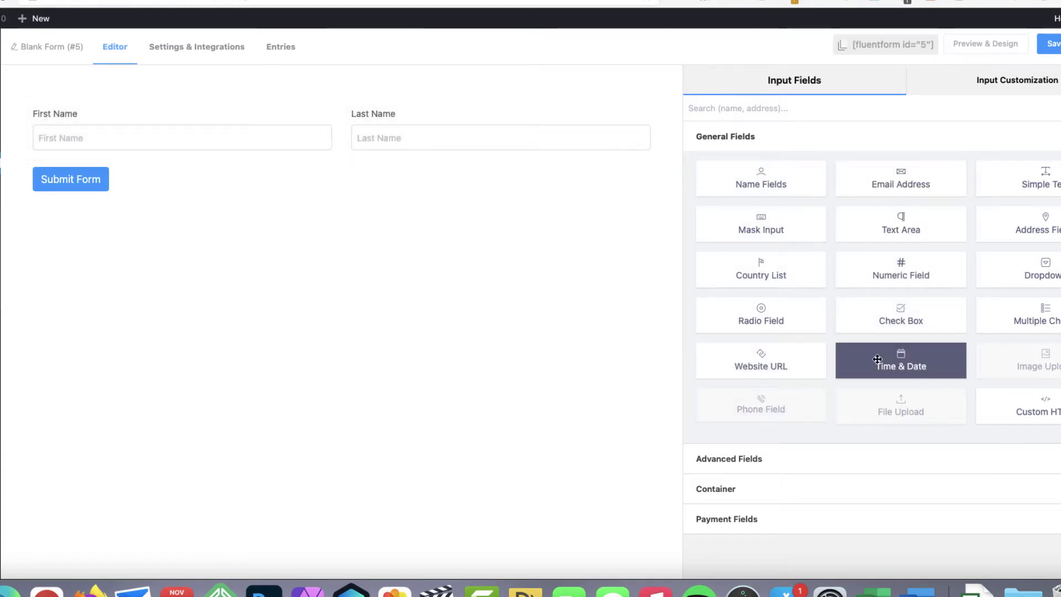
Step: Add a two-column row with an Email field and a text field labelled 'ID code'
{"action": "left_click", "coordinate": [782, 489]}
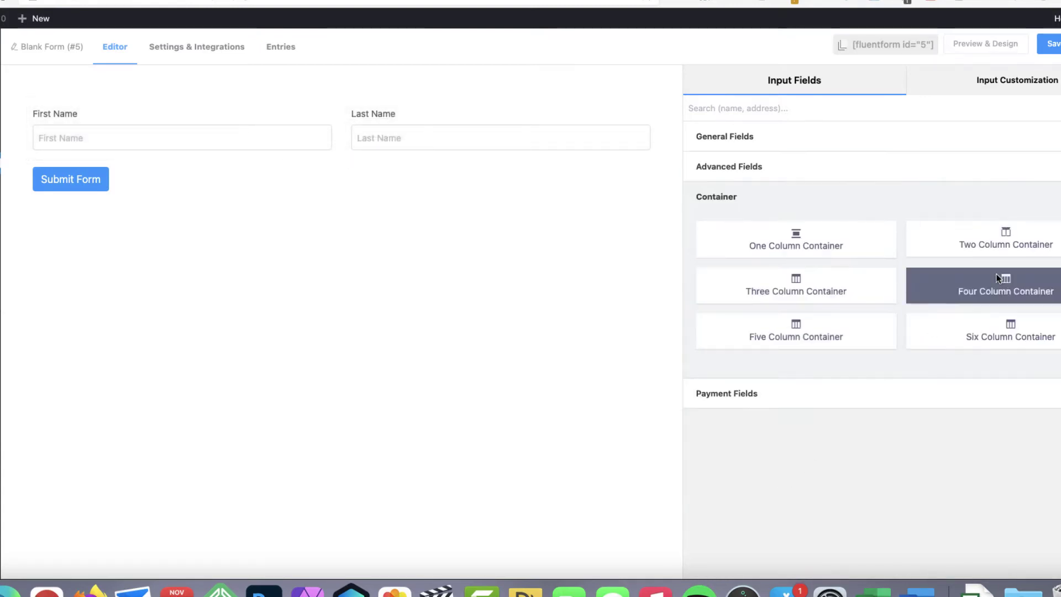
{"action": "left_click_drag", "start_coordinate": [1013, 233], "coordinate": [190, 189]}
{"action": "left_click", "coordinate": [187, 190]}
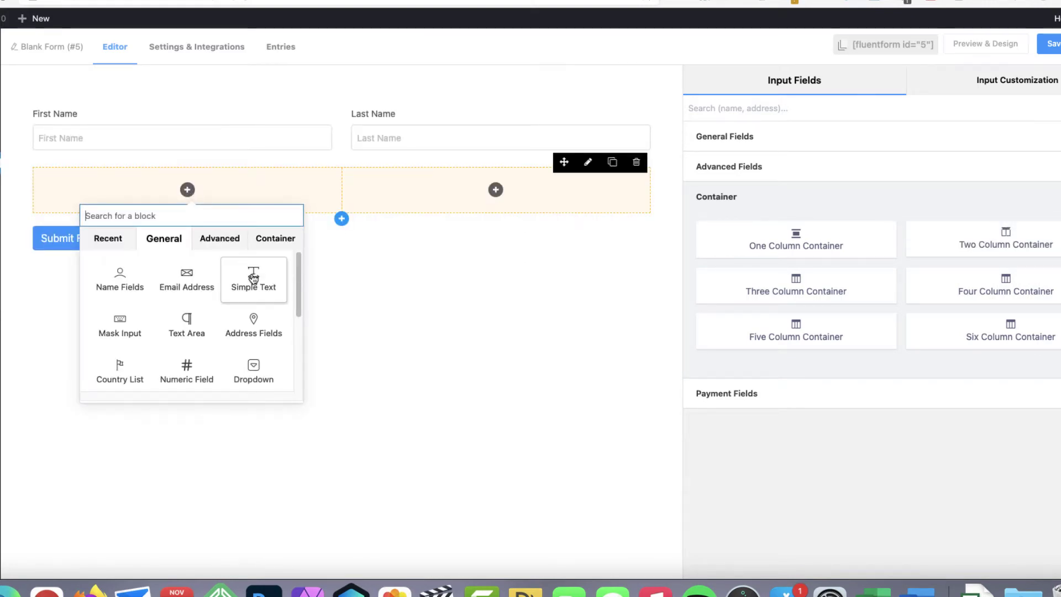
{"action": "left_click", "coordinate": [181, 281]}
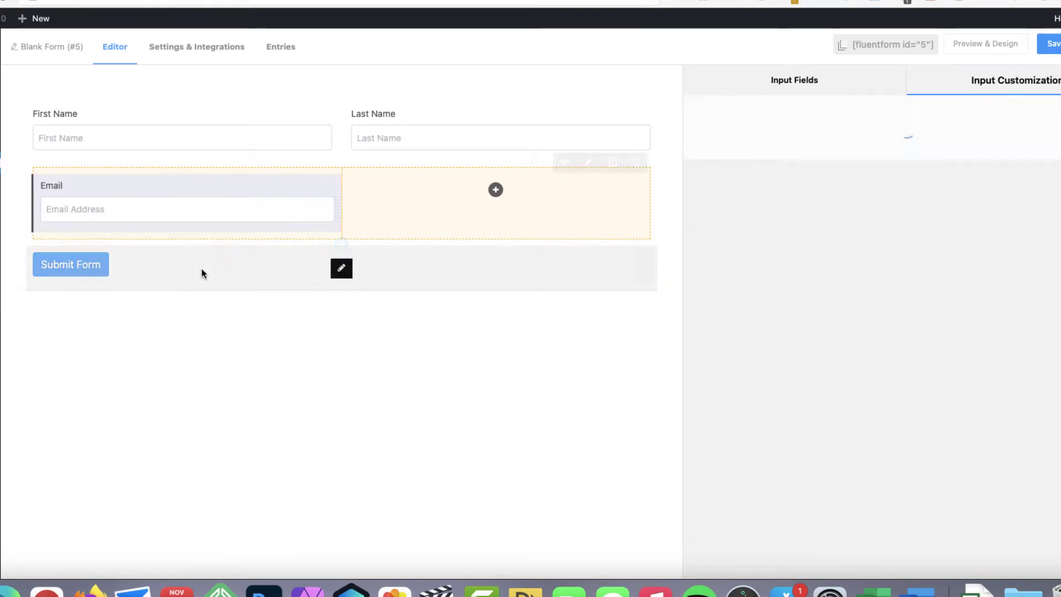
{"action": "left_click", "coordinate": [495, 190]}
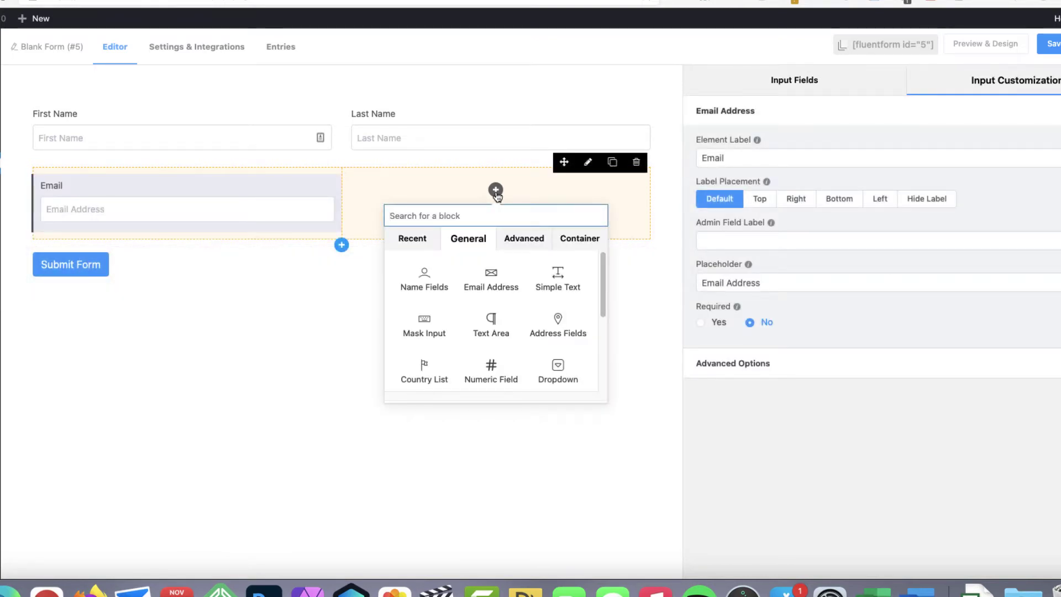
{"action": "left_click", "coordinate": [558, 279]}
{"action": "type", "text": "ID c"}
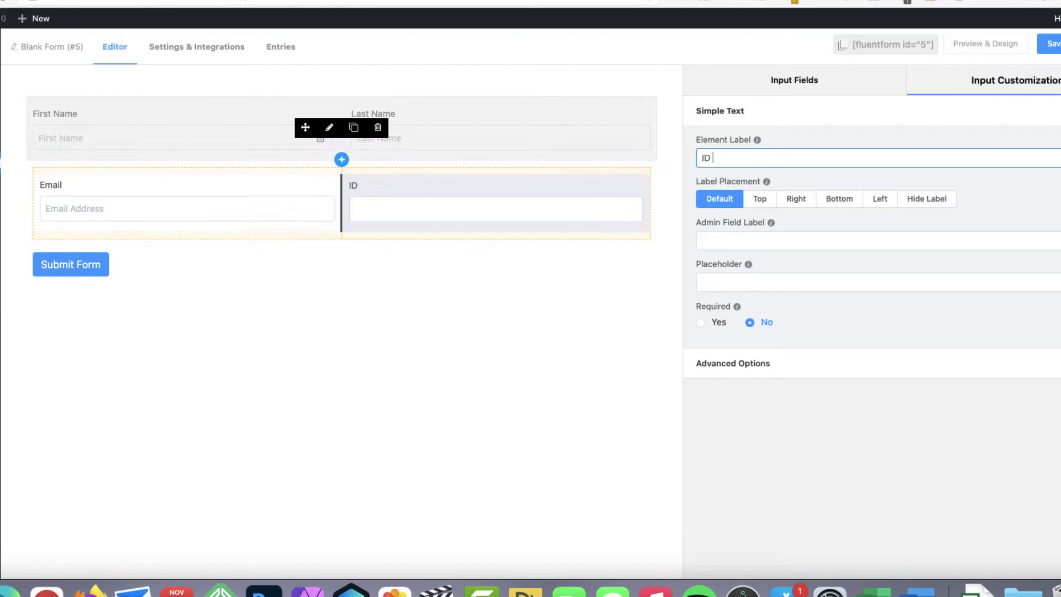
{"action": "type", "text": "ode"}
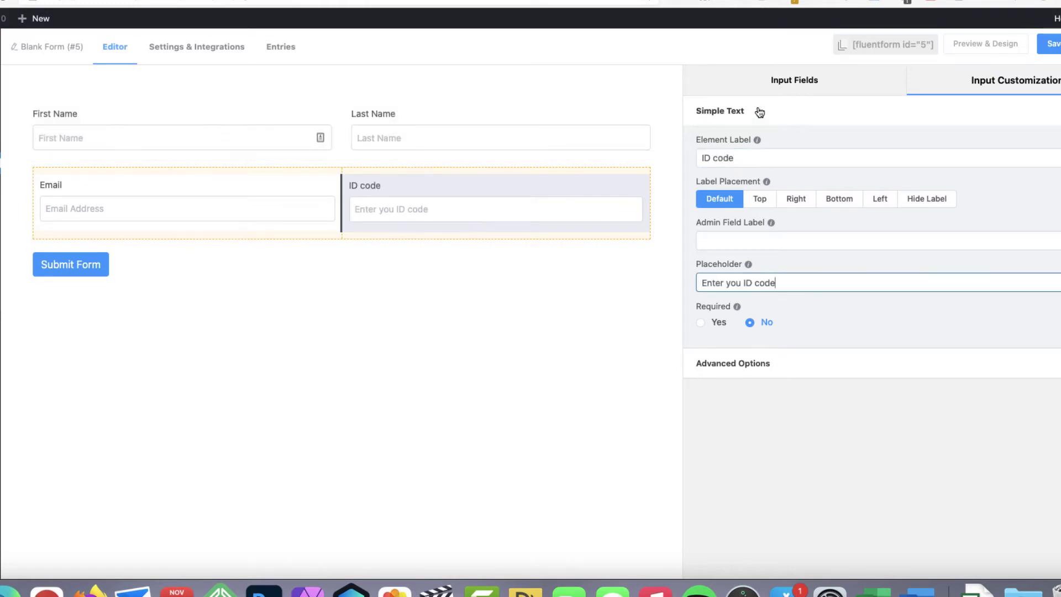
Step: Add a second two-column row with a Time & Date field in its left column
{"action": "left_click", "coordinate": [791, 81]}
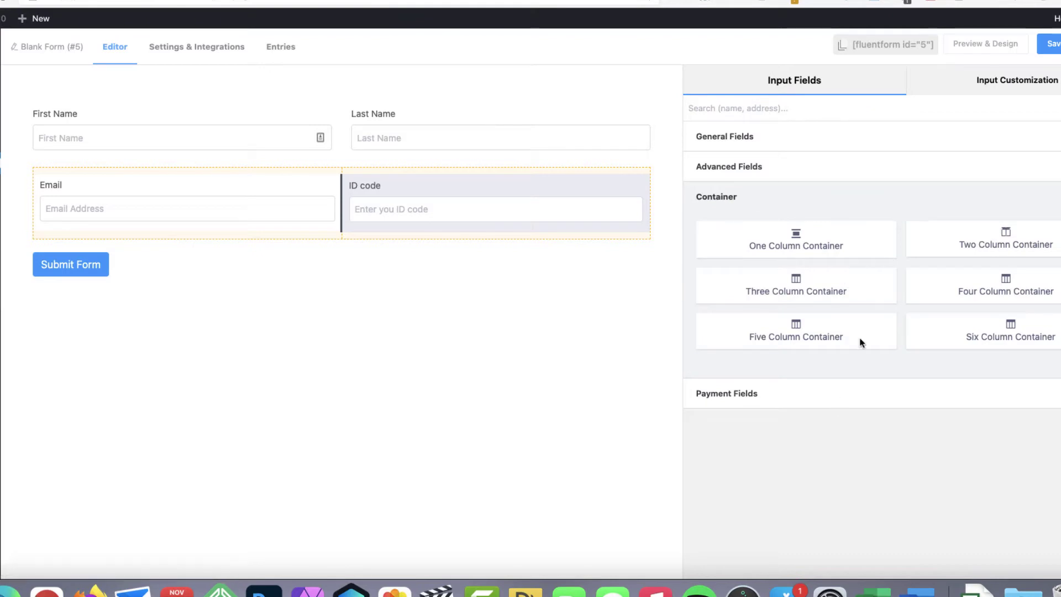
{"action": "left_click_drag", "start_coordinate": [998, 235], "coordinate": [255, 243]}
{"action": "left_click", "coordinate": [187, 275]}
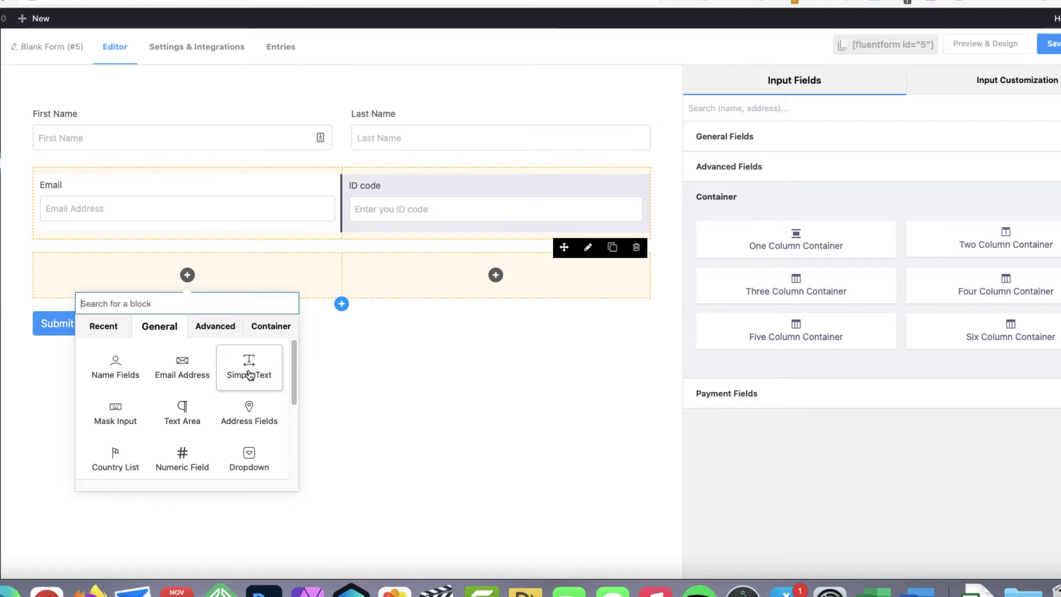
{"action": "left_click", "coordinate": [750, 109]}
{"action": "type", "text": "dat"}
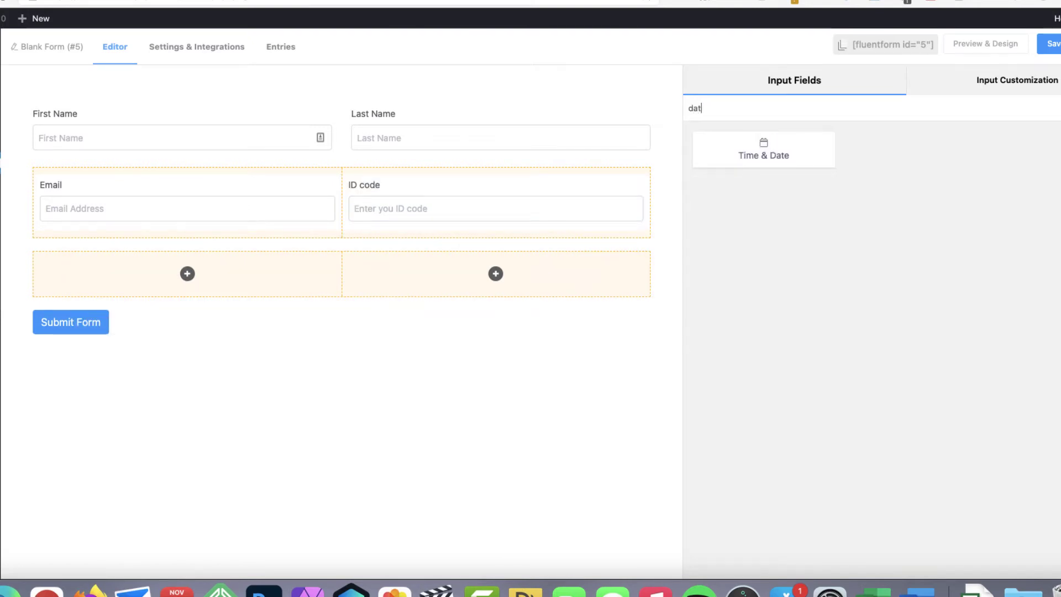
{"action": "left_click_drag", "start_coordinate": [768, 144], "coordinate": [187, 279]}
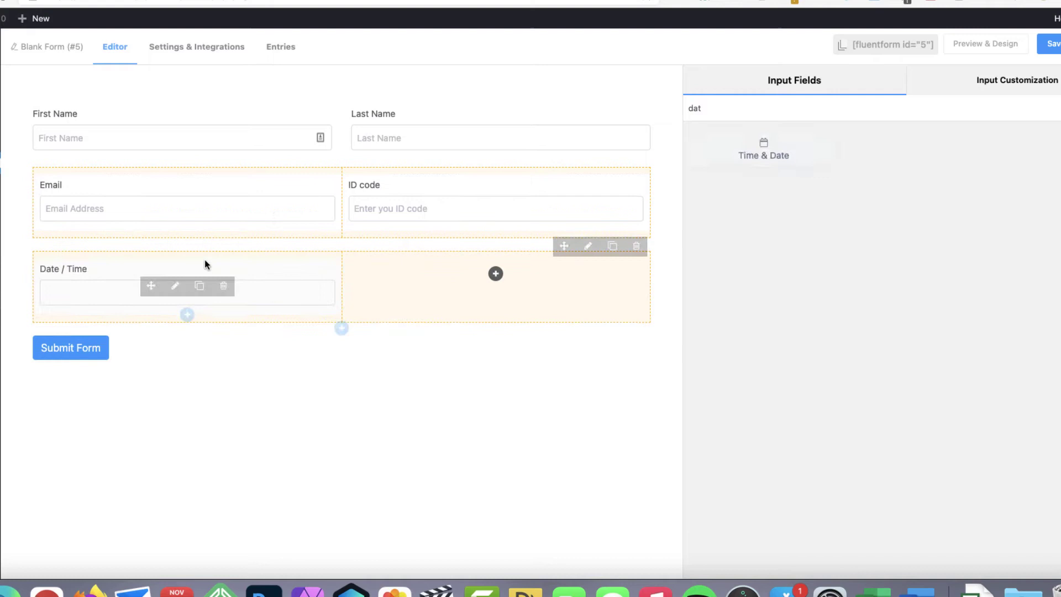
Step: Set the date field's label and placeholder to 'Date of birth'
{"action": "left_click", "coordinate": [191, 293]}
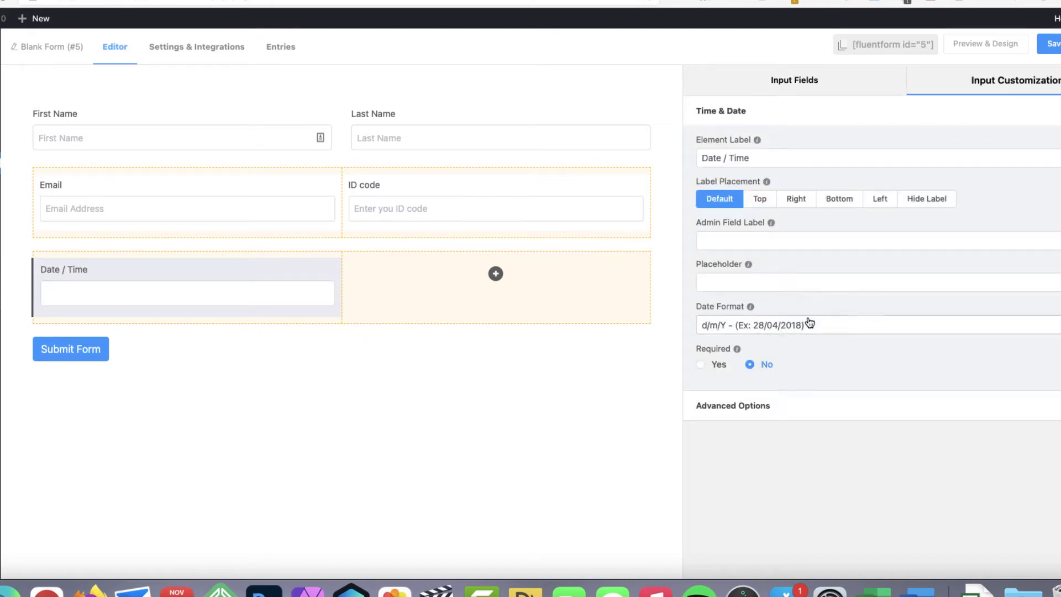
{"action": "triple_click", "coordinate": [724, 158]}
{"action": "type", "text": "D"}
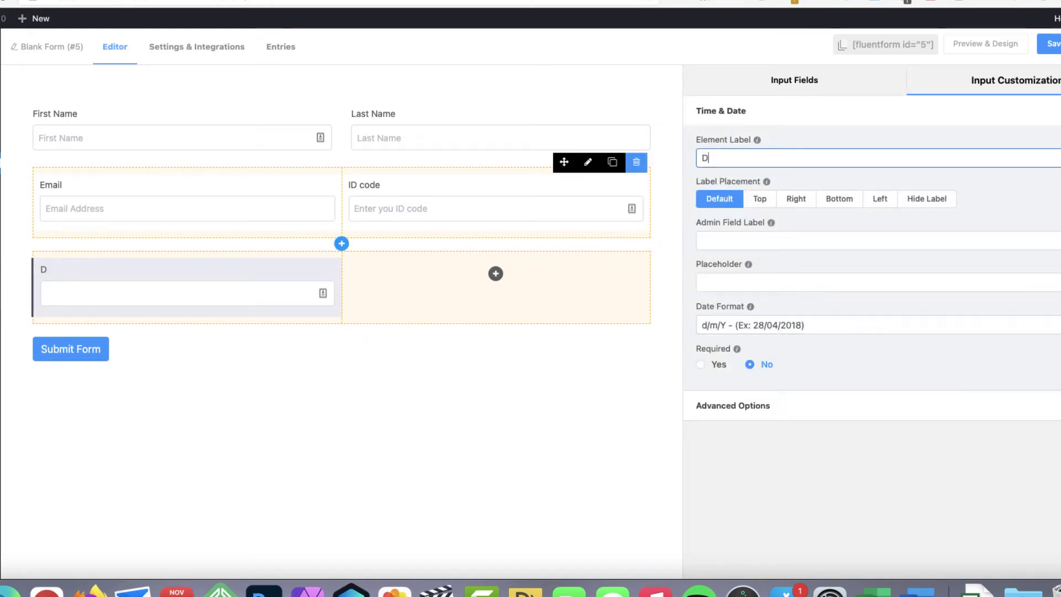
{"action": "type", "text": "ate of birth"}
{"action": "left_click", "coordinate": [774, 283]}
{"action": "type", "text": "Date of birth"}
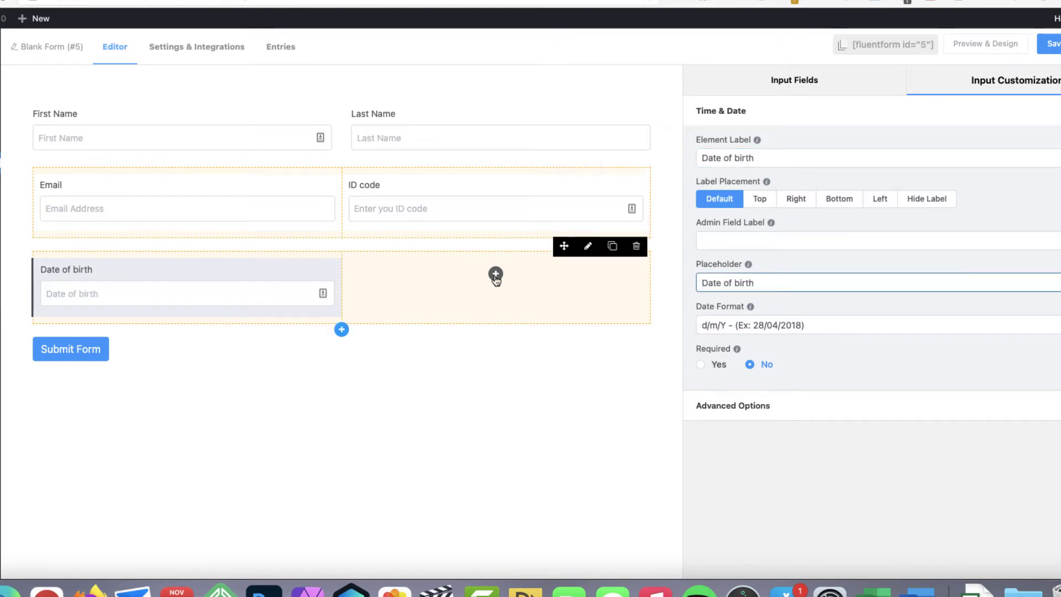
Step: Add a Phone number text field to the right column and save the form
{"action": "left_click", "coordinate": [495, 276]}
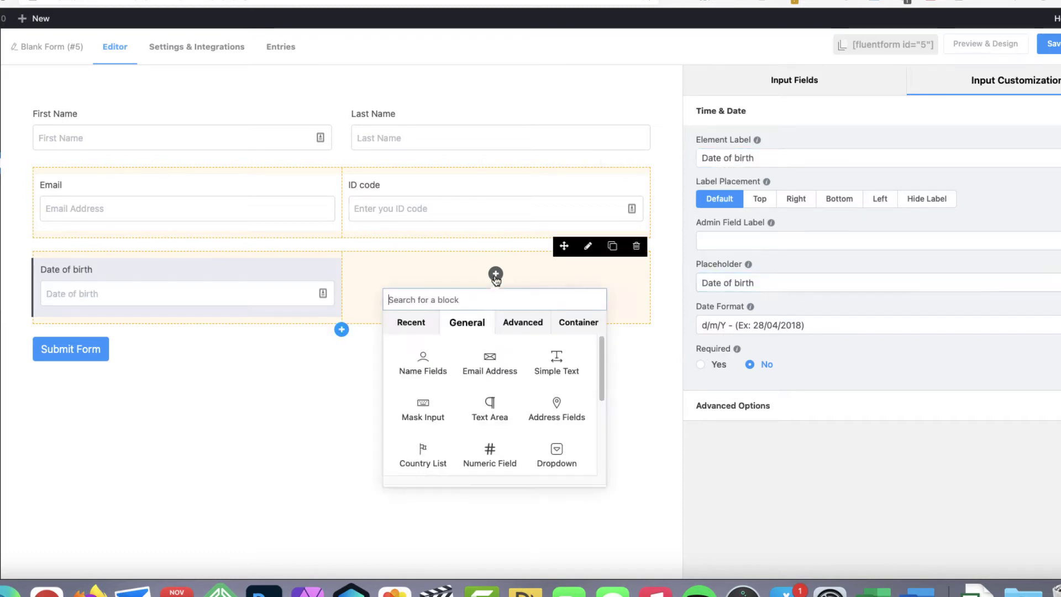
{"action": "left_click", "coordinate": [557, 370]}
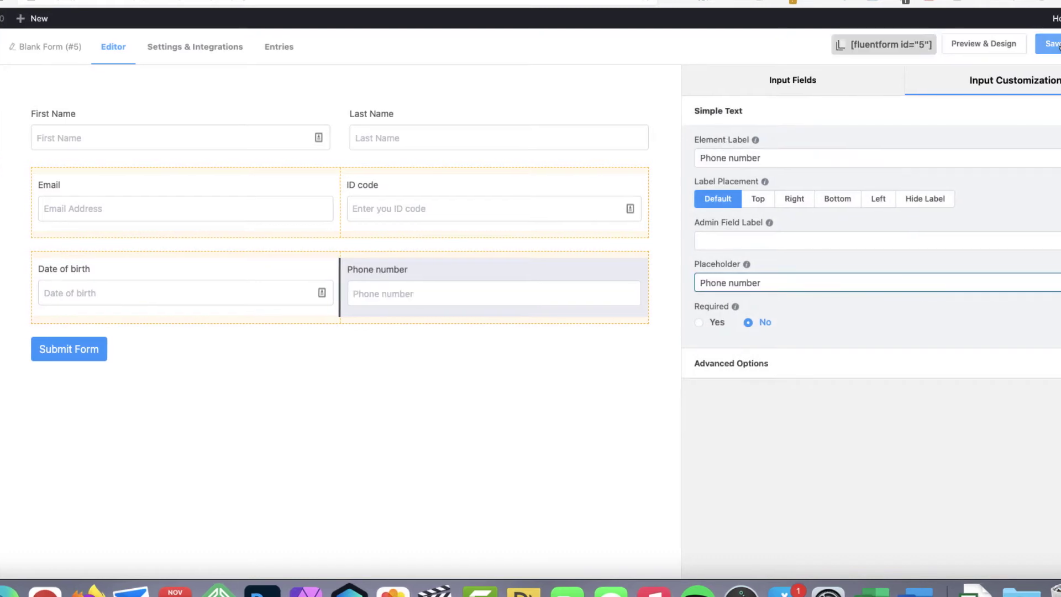
{"action": "left_click", "coordinate": [1053, 44]}
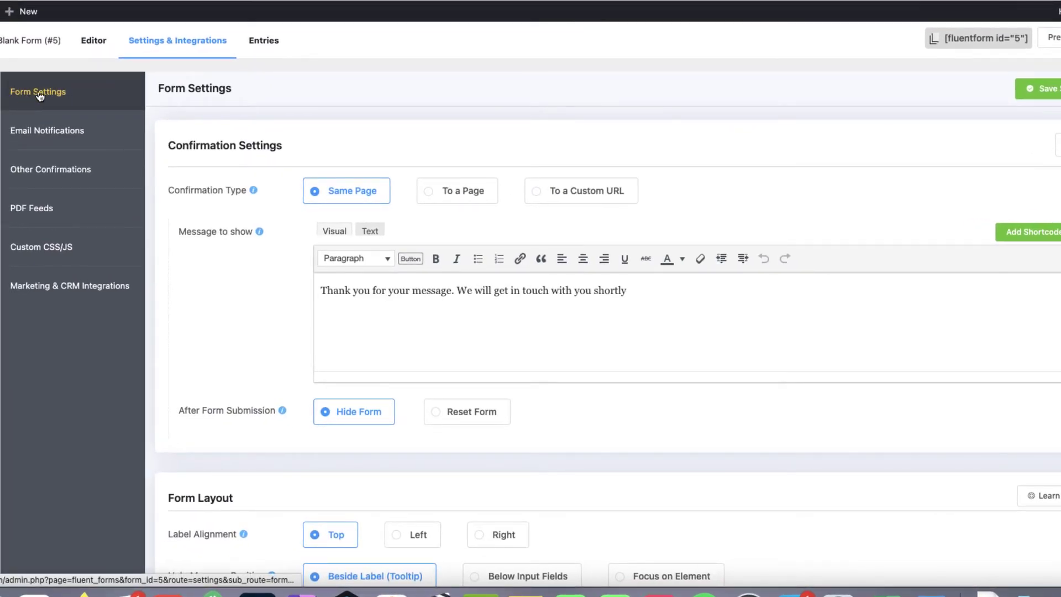
Step: Enable the Admin Notification Email and open it for editing
{"action": "left_click_drag", "start_coordinate": [646, 294], "coordinate": [298, 280]}
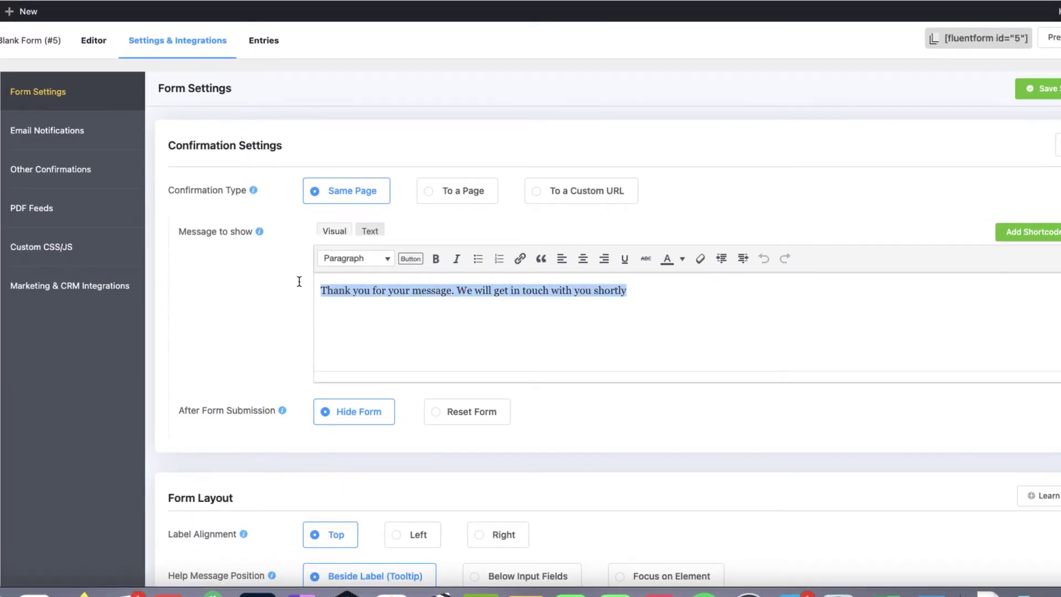
{"action": "left_click", "coordinate": [47, 131]}
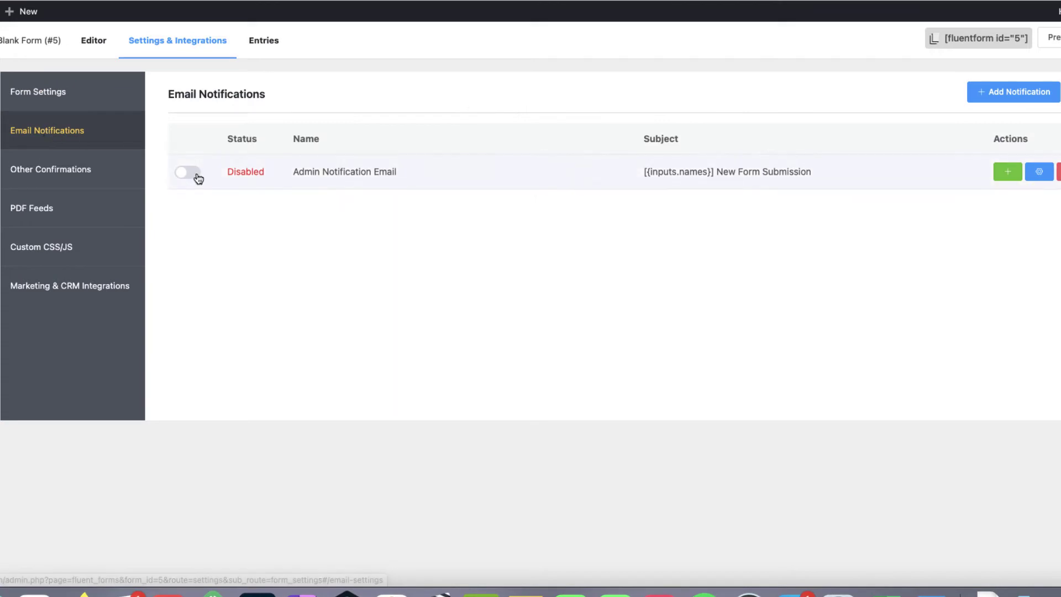
{"action": "left_click", "coordinate": [187, 173]}
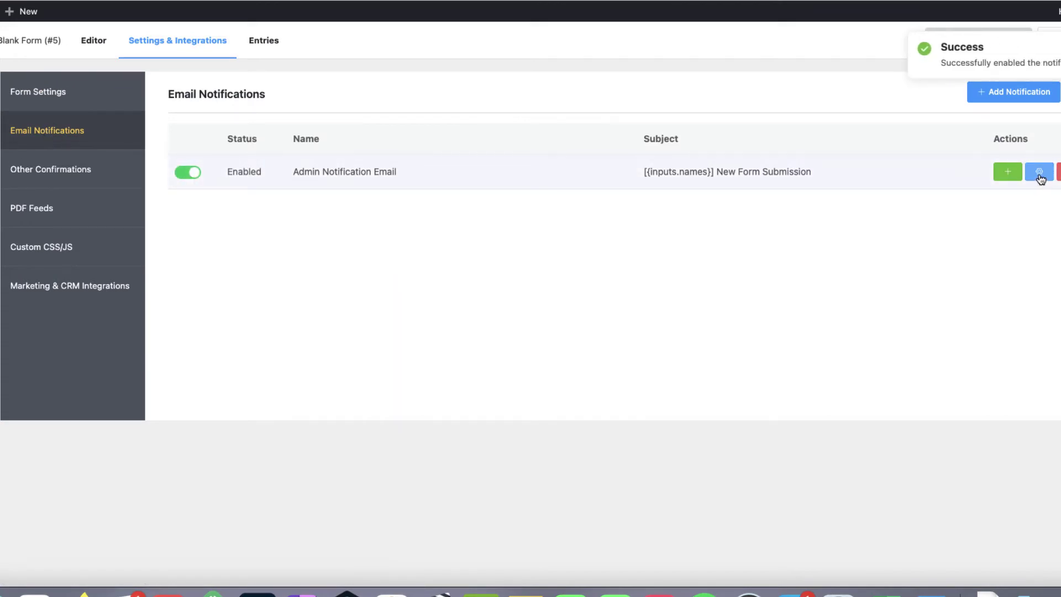
{"action": "left_click", "coordinate": [1039, 173]}
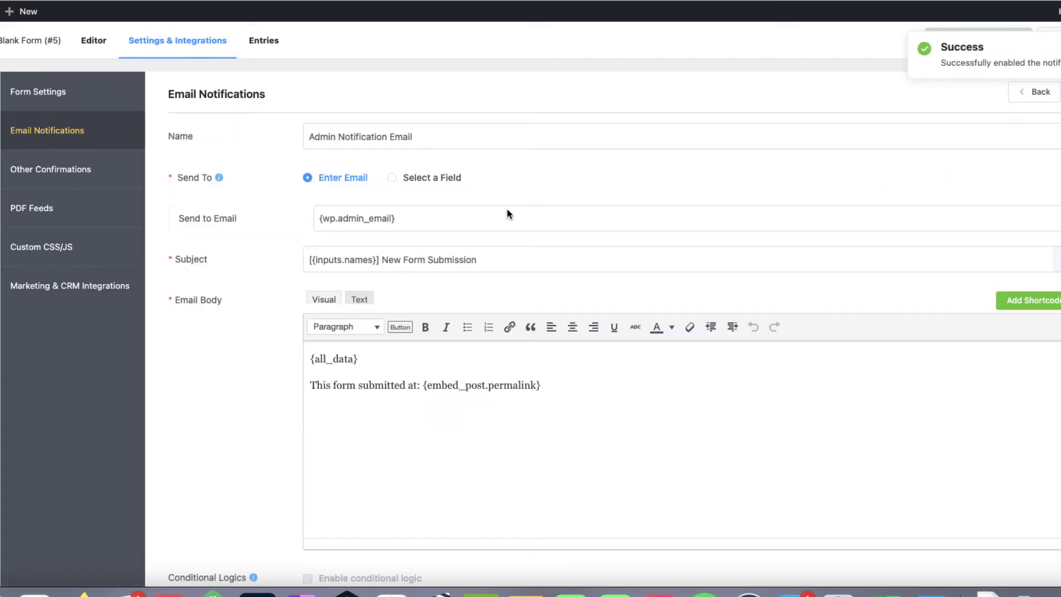
Step: Review the notification's send-to, subject and body, leaving the body unchanged
{"action": "left_click_drag", "start_coordinate": [397, 218], "coordinate": [304, 221]}
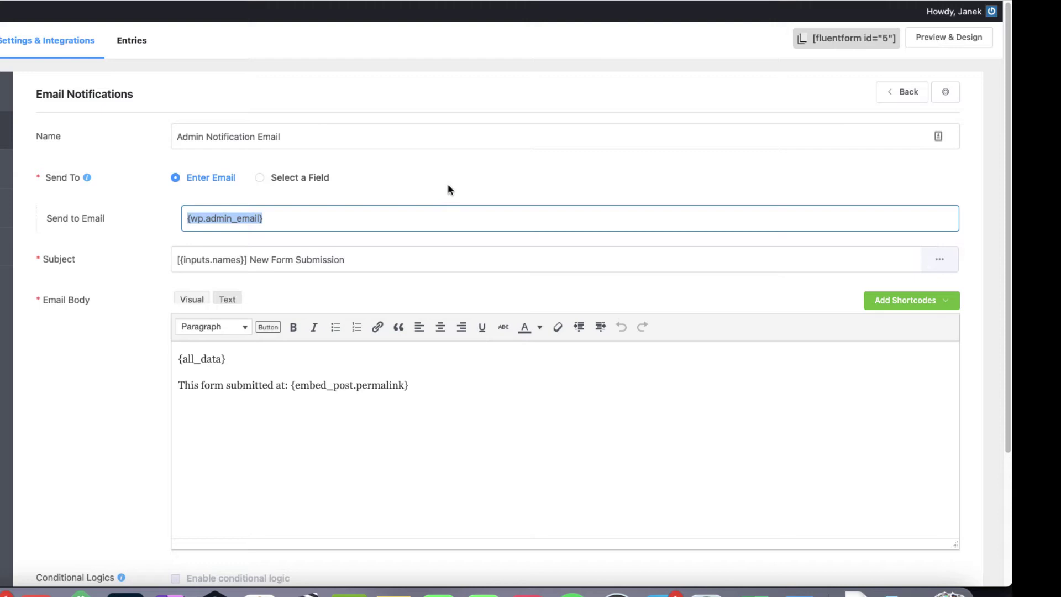
{"action": "left_click_drag", "start_coordinate": [349, 260], "coordinate": [166, 259]}
{"action": "left_click_drag", "start_coordinate": [433, 386], "coordinate": [175, 358]}
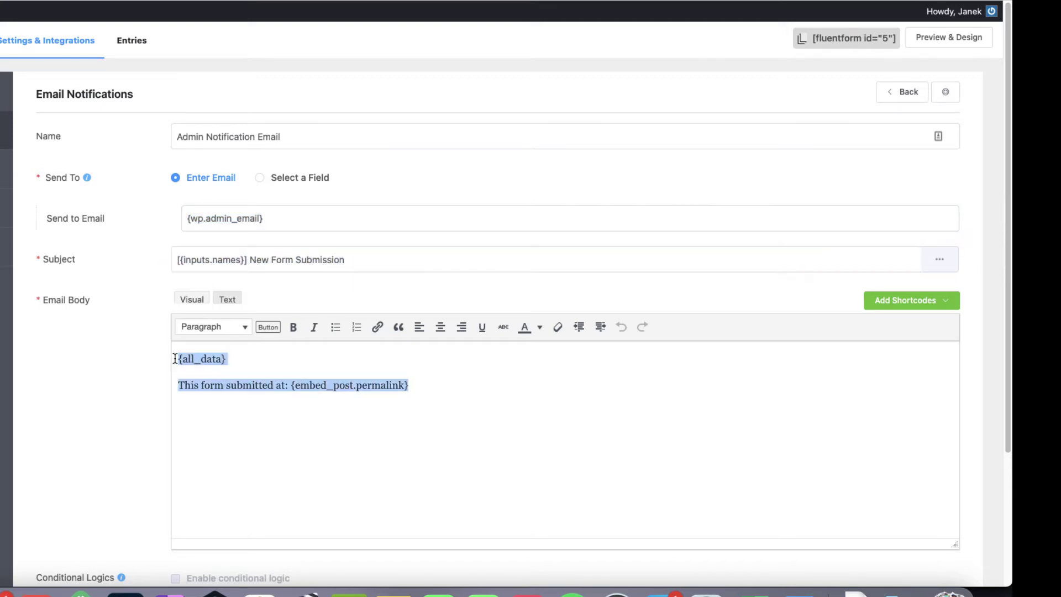
{"action": "left_click", "coordinate": [948, 305]}
{"action": "left_click", "coordinate": [484, 486]}
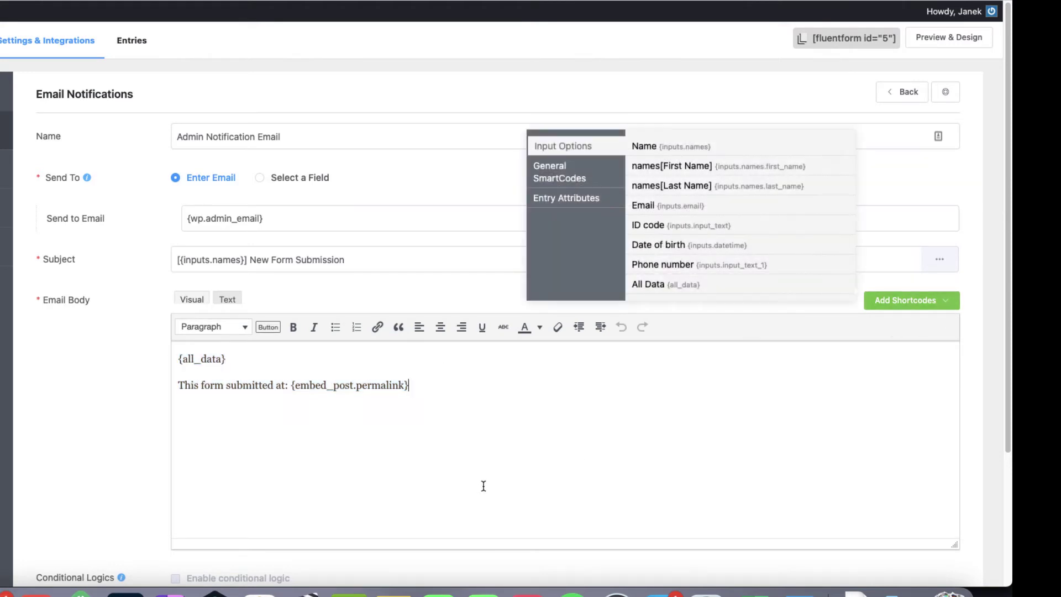
{"action": "left_click", "coordinate": [643, 146]}
{"action": "key", "text": "super+BackSpace"}
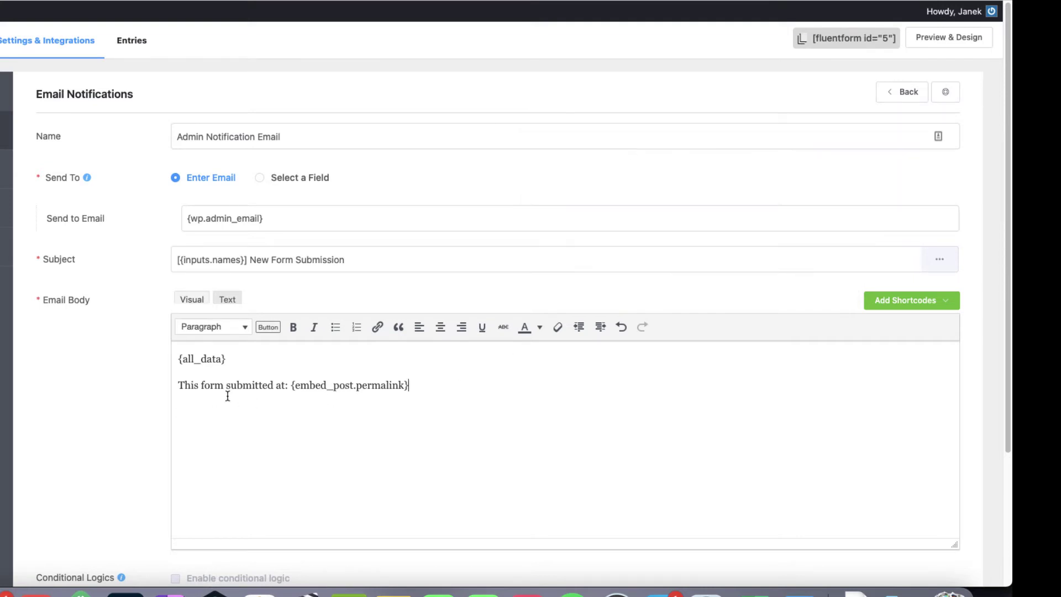
Step: Set the advanced From Name to the applicant's first and last name shortcodes
{"action": "scroll", "coordinate": [424, 406], "scroll_direction": "down", "scroll_amount": 5}
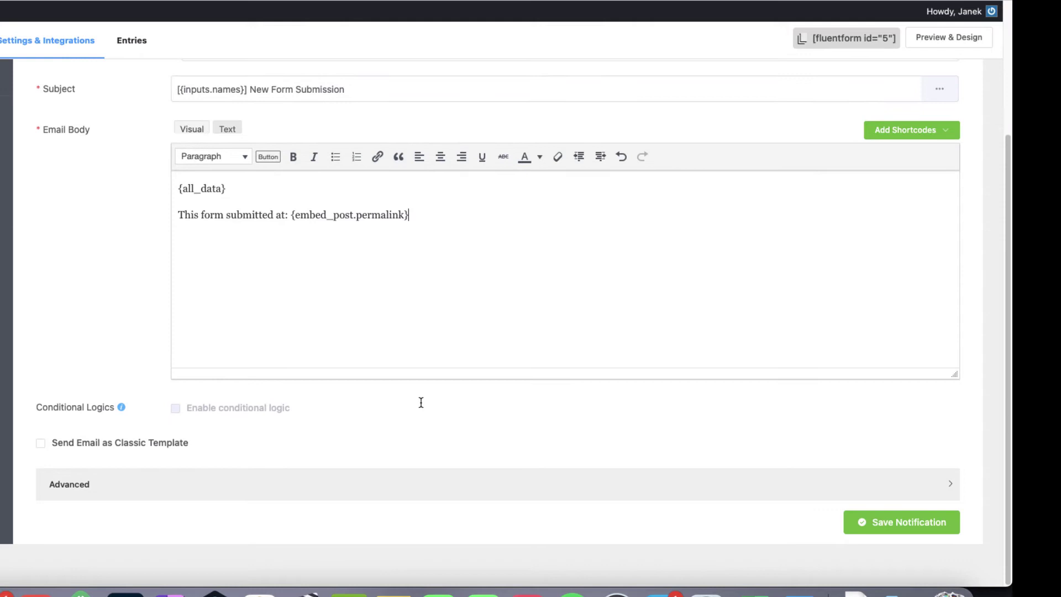
{"action": "left_click", "coordinate": [223, 482]}
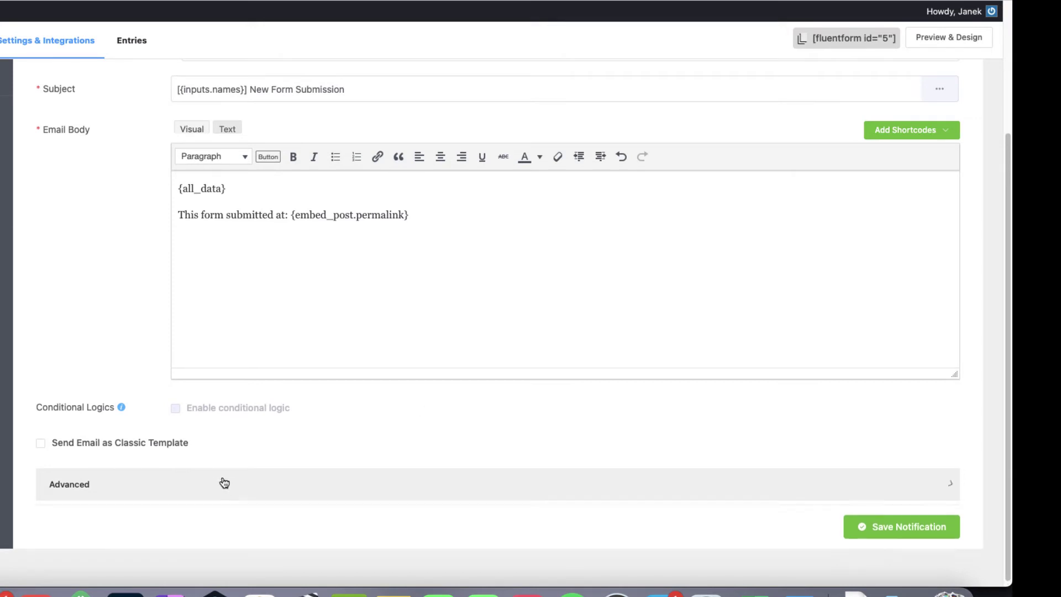
{"action": "scroll", "coordinate": [314, 436], "scroll_direction": "down", "scroll_amount": 2}
{"action": "scroll", "coordinate": [314, 436], "scroll_direction": "down", "scroll_amount": 2}
{"action": "left_click", "coordinate": [939, 385]}
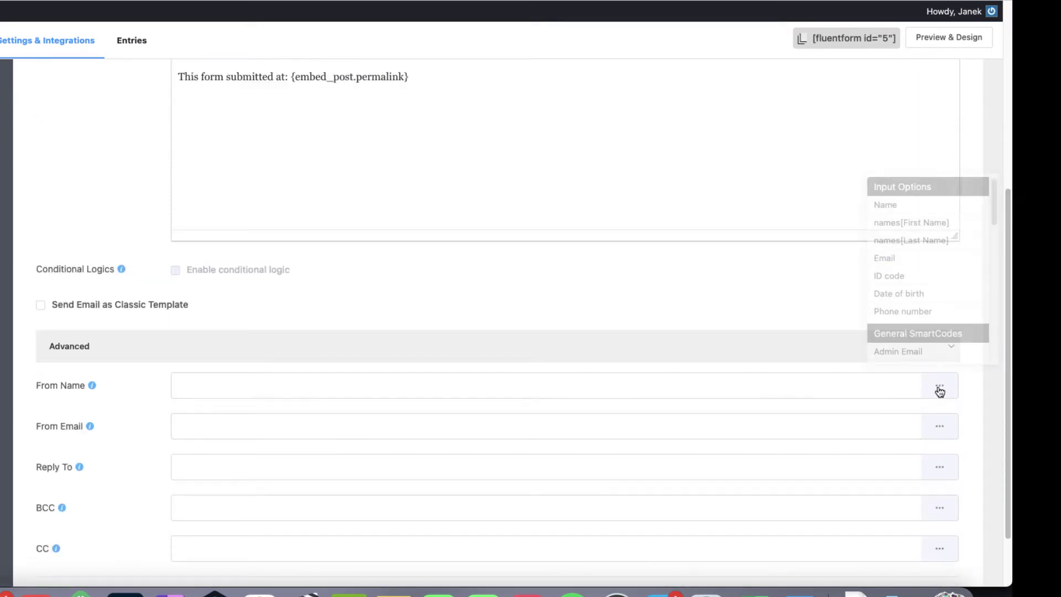
{"action": "left_click", "coordinate": [900, 222]}
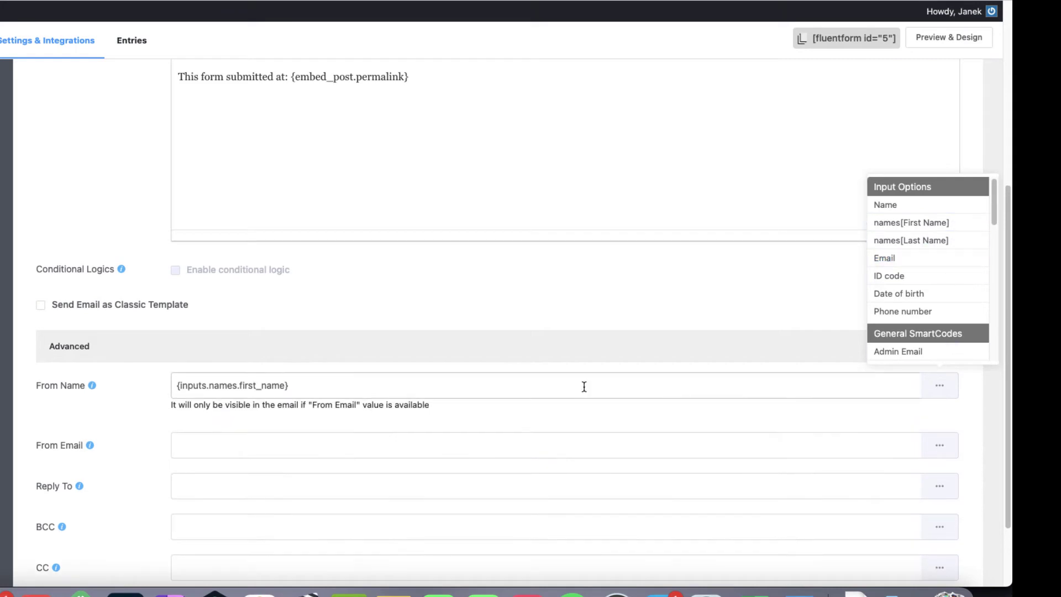
{"action": "left_click", "coordinate": [939, 388]}
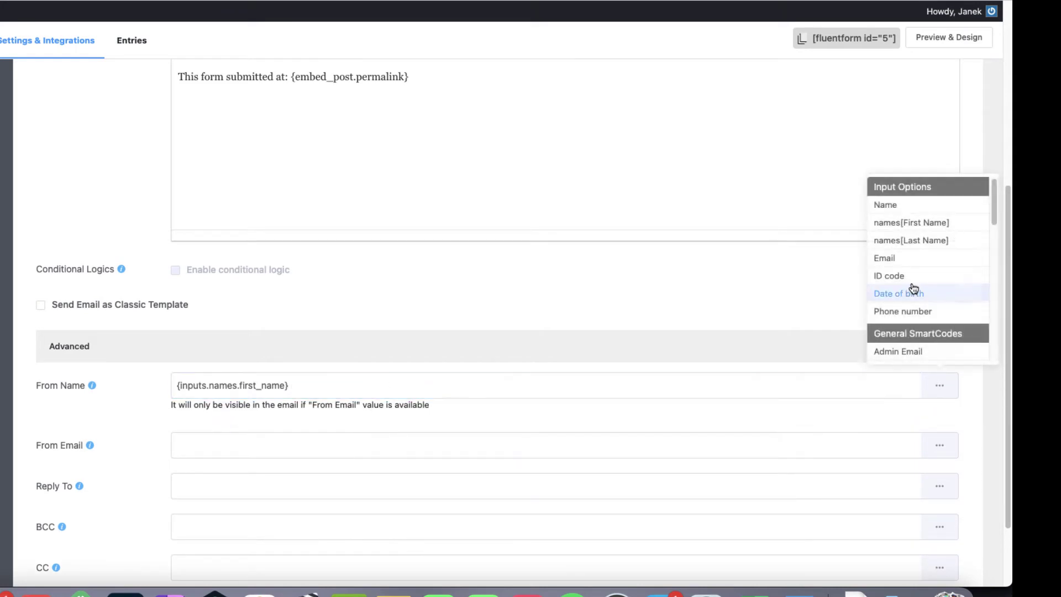
{"action": "left_click", "coordinate": [911, 240]}
Step: Enter a sender e-mail, set Reply To to {inputs.email}, and save the notification
{"action": "left_click", "coordinate": [204, 445]}
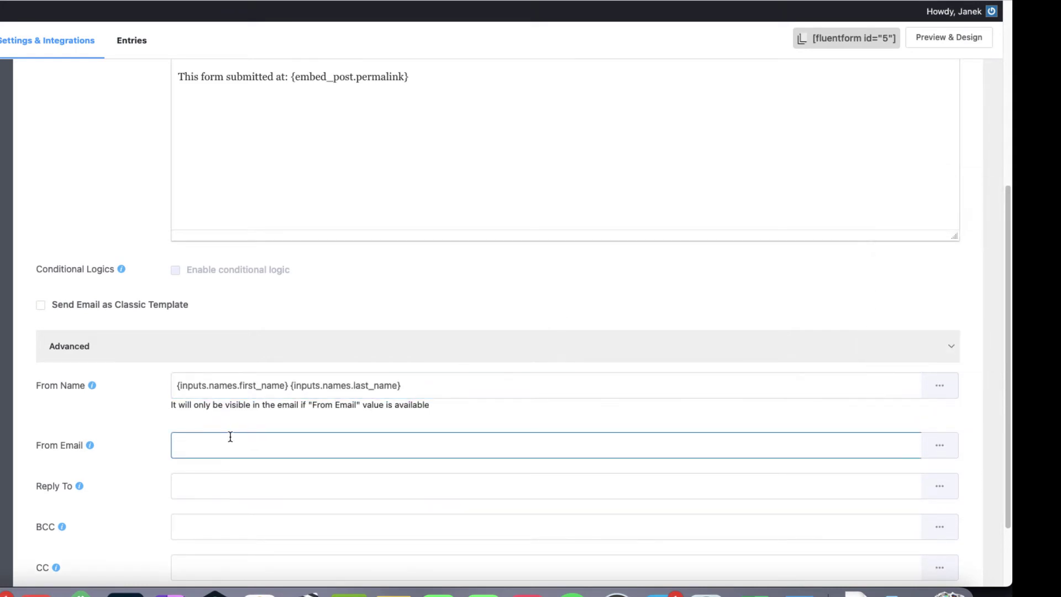
{"action": "type", "text": "info@email.com"}
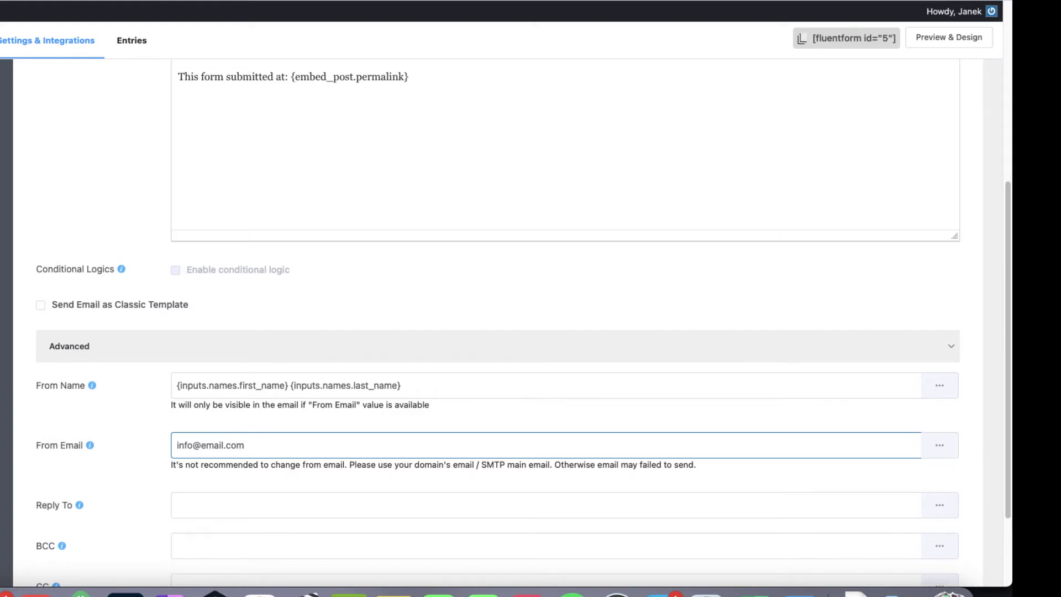
{"action": "scroll", "coordinate": [414, 446], "scroll_direction": "down", "scroll_amount": 3}
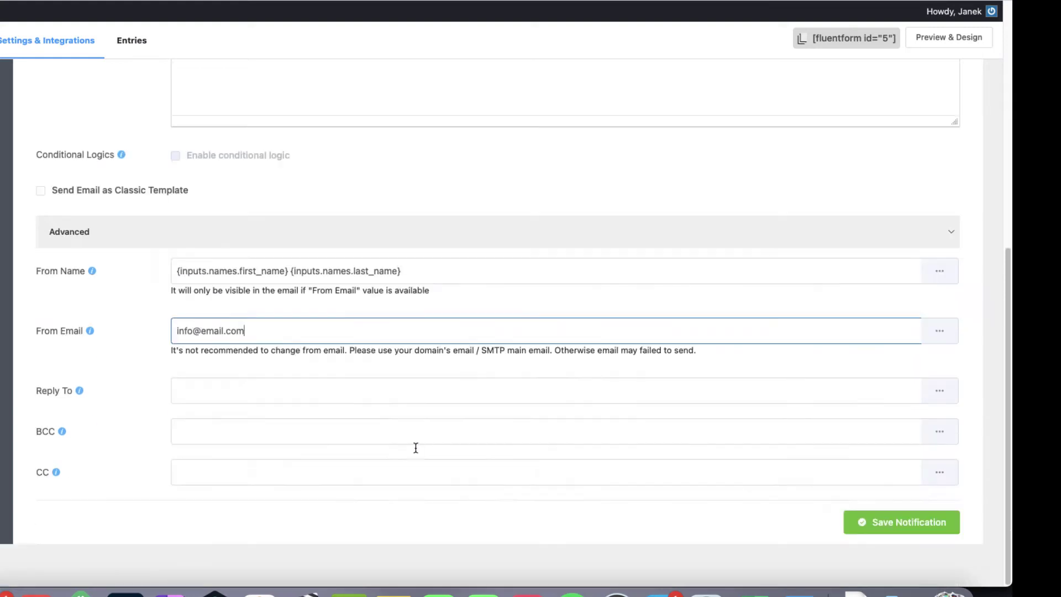
{"action": "left_click", "coordinate": [938, 396]}
{"action": "left_click", "coordinate": [886, 425]}
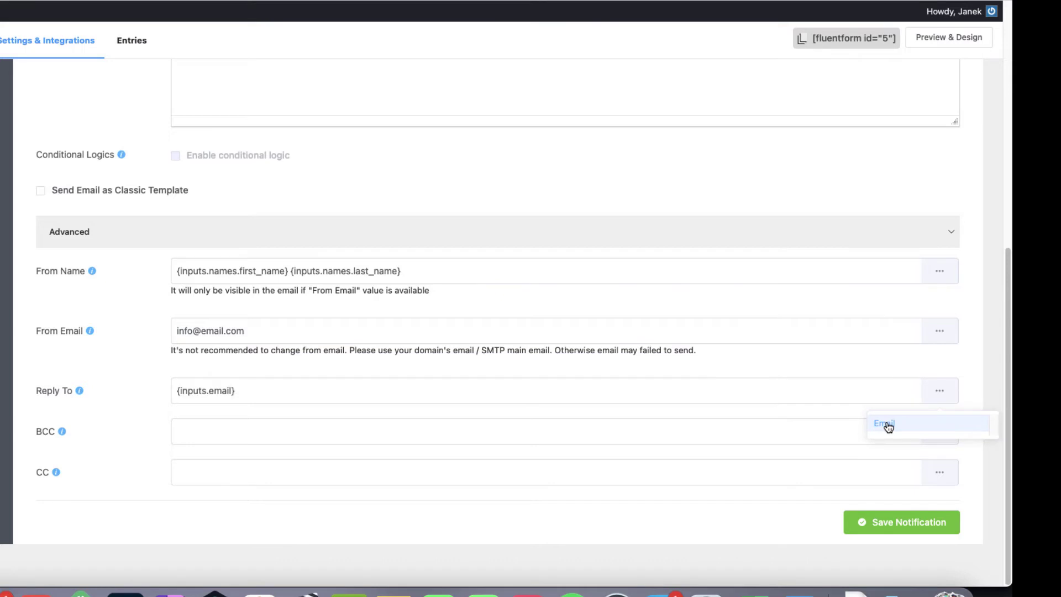
{"action": "left_click", "coordinate": [884, 521]}
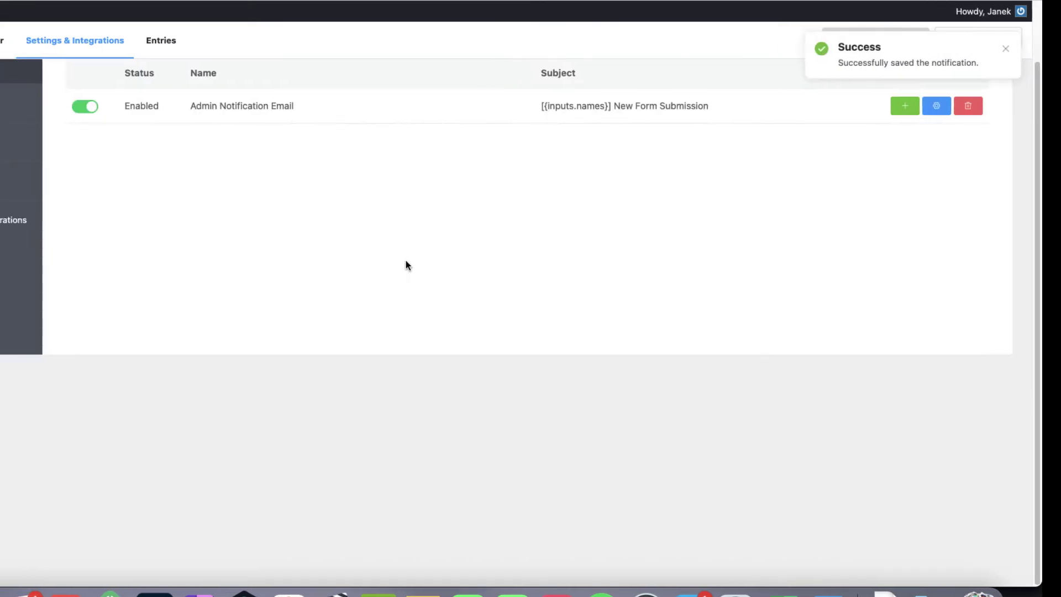
{"action": "scroll", "coordinate": [406, 261], "scroll_direction": "up", "scroll_amount": 2}
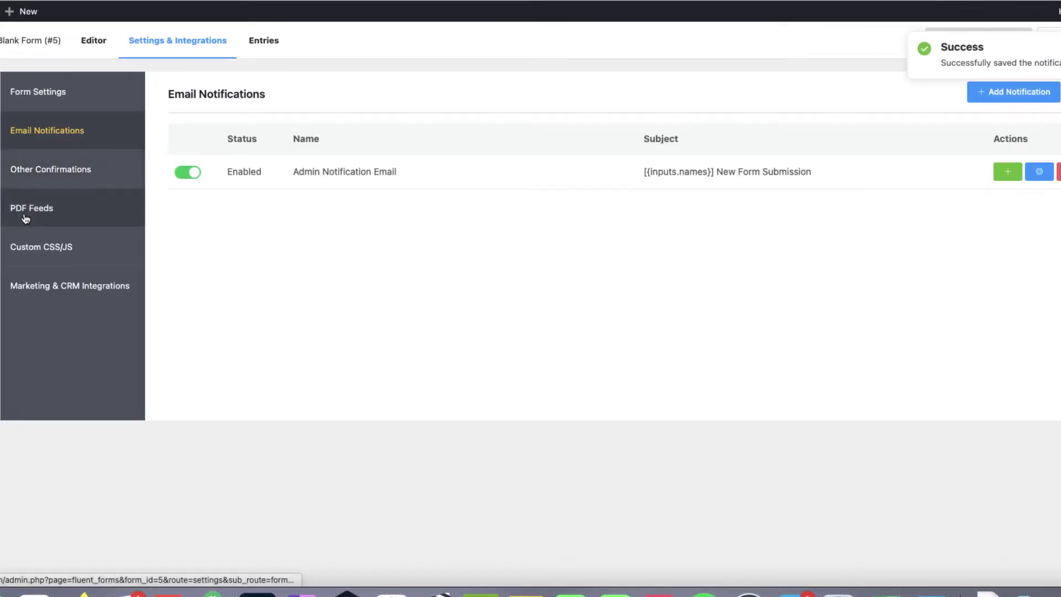
Step: Create a new PDF feed from the General template and save its feed settings
{"action": "left_click", "coordinate": [32, 213]}
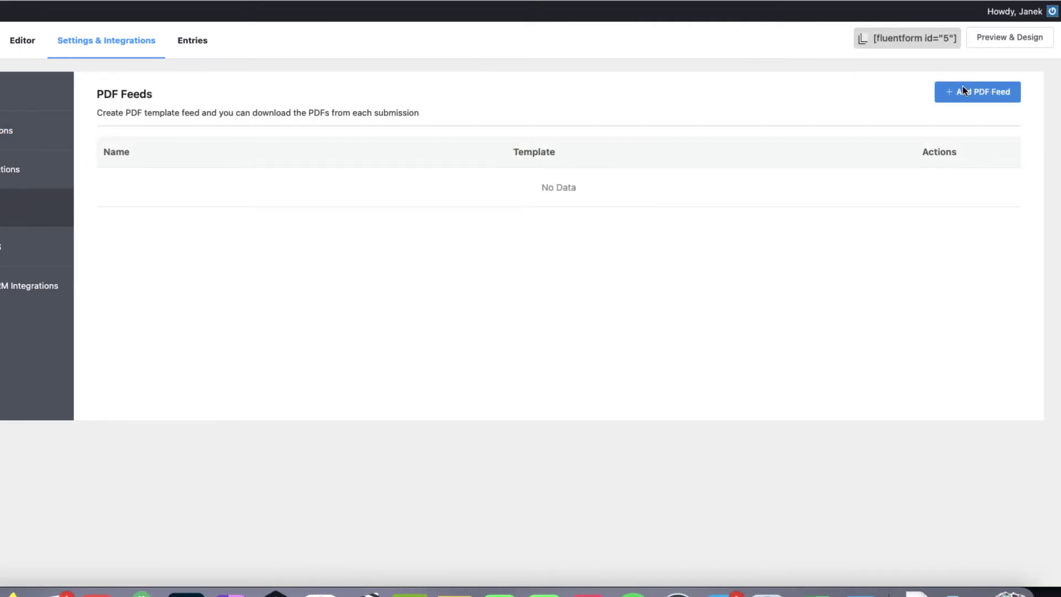
{"action": "left_click", "coordinate": [963, 88]}
{"action": "left_click", "coordinate": [234, 236]}
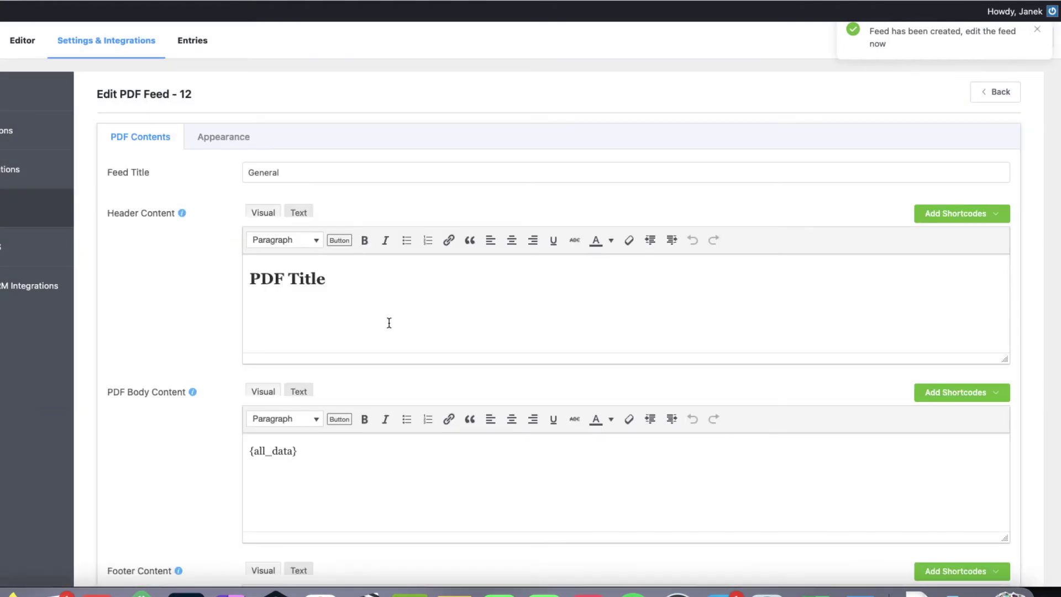
{"action": "scroll", "coordinate": [451, 348], "scroll_direction": "down", "scroll_amount": 5}
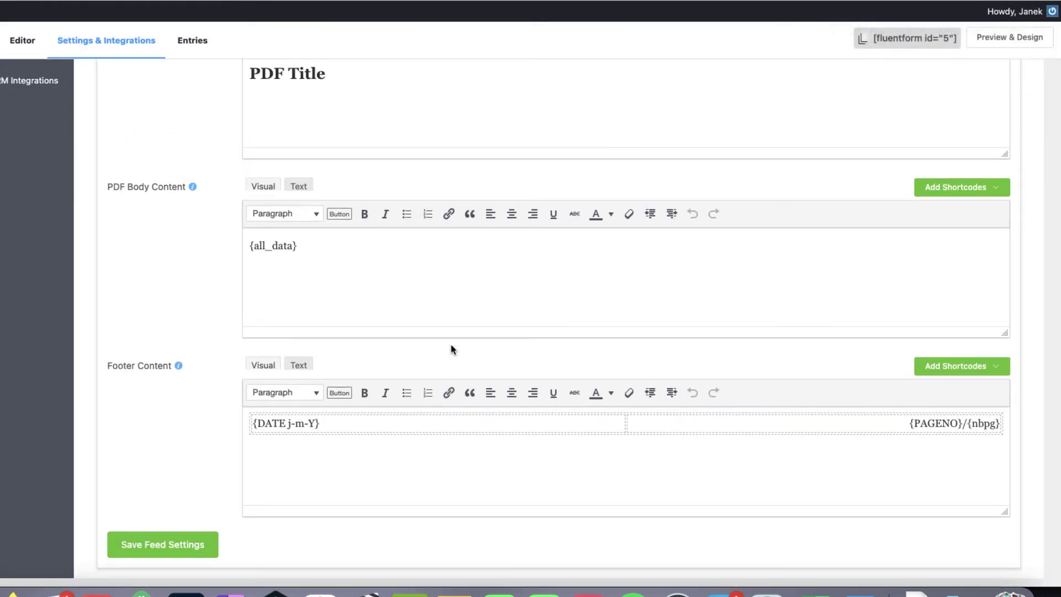
{"action": "left_click", "coordinate": [114, 549]}
{"action": "scroll", "coordinate": [348, 309], "scroll_direction": "up", "scroll_amount": 5}
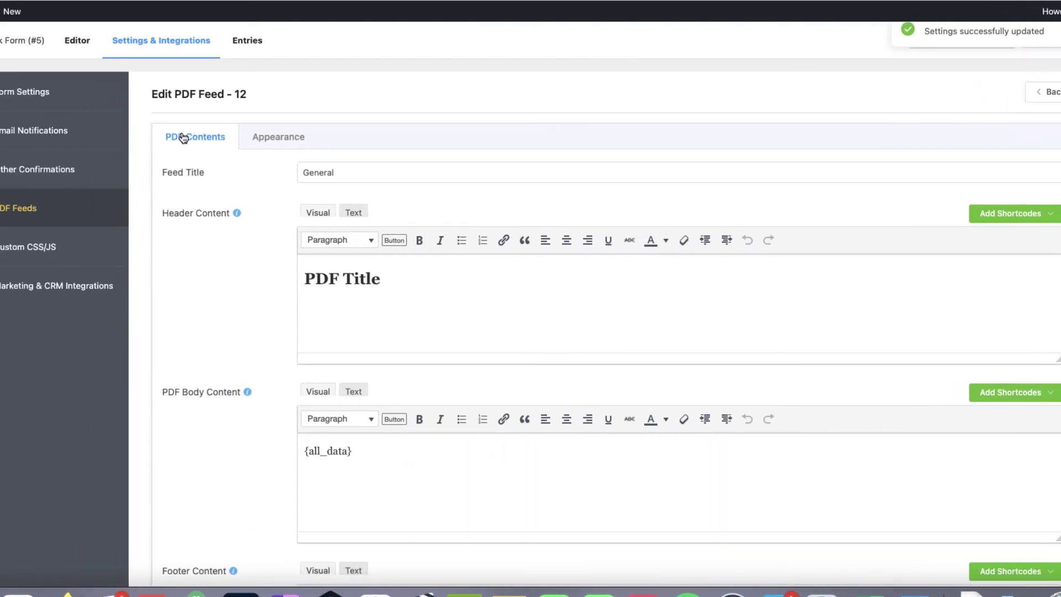
Step: Tick General under the Admin Notification Email's PDF Attachments and save the notification
{"action": "left_click", "coordinate": [44, 135]}
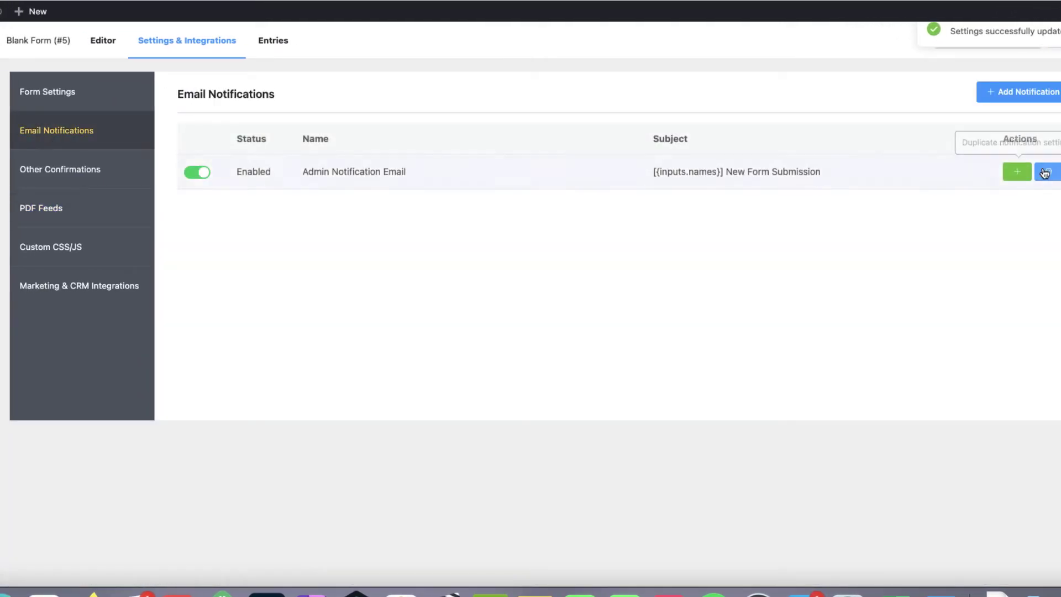
{"action": "left_click", "coordinate": [1049, 171]}
{"action": "scroll", "coordinate": [720, 282], "scroll_direction": "down", "scroll_amount": 5}
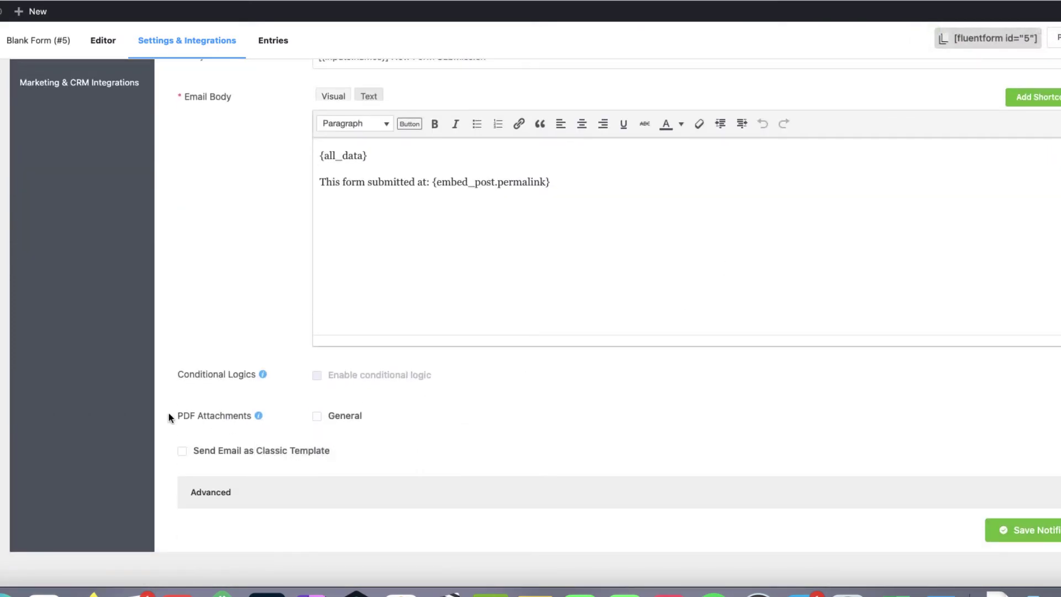
{"action": "mouse_move", "coordinate": [259, 416]}
{"action": "left_click", "coordinate": [300, 490]}
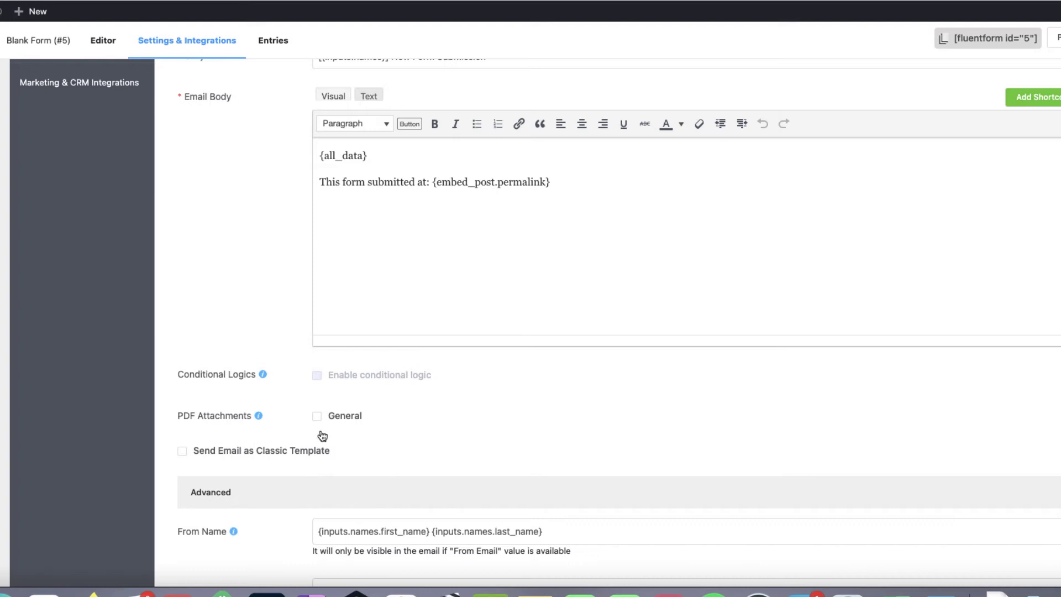
{"action": "left_click", "coordinate": [317, 416]}
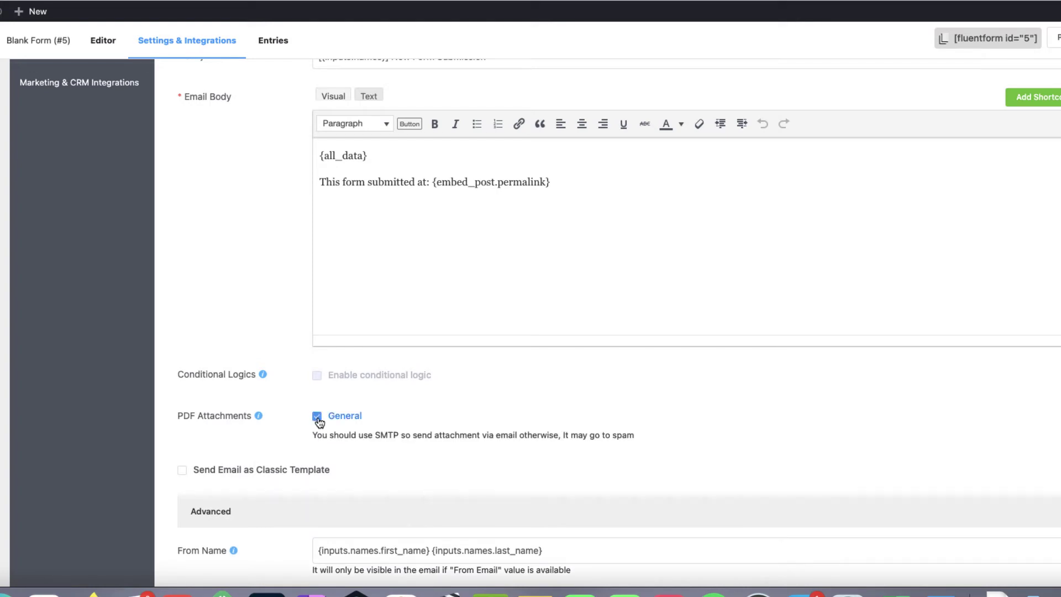
{"action": "scroll", "coordinate": [943, 282], "scroll_direction": "down", "scroll_amount": 7}
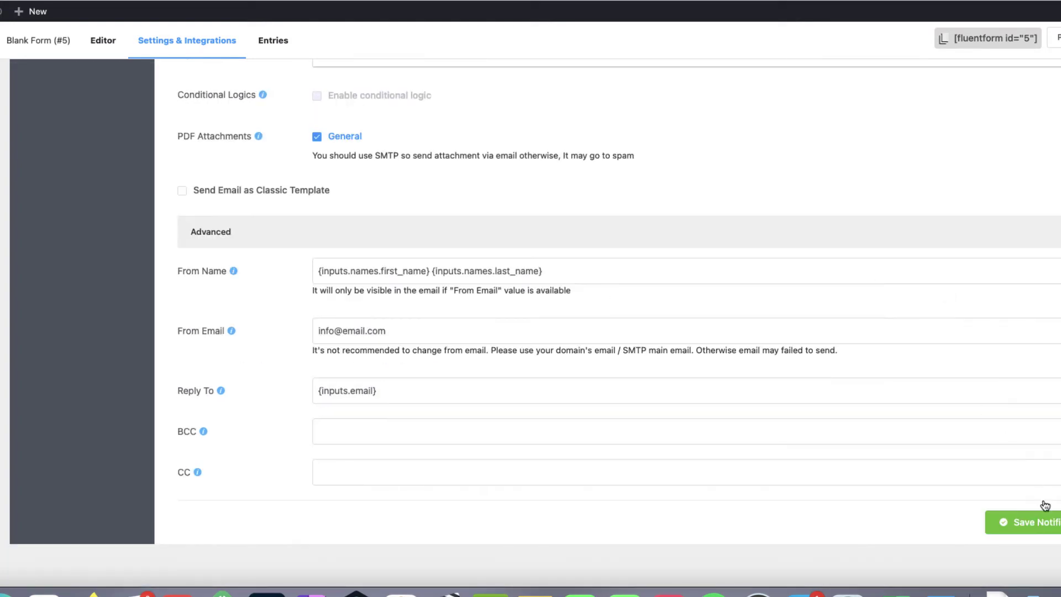
{"action": "left_click", "coordinate": [1023, 527]}
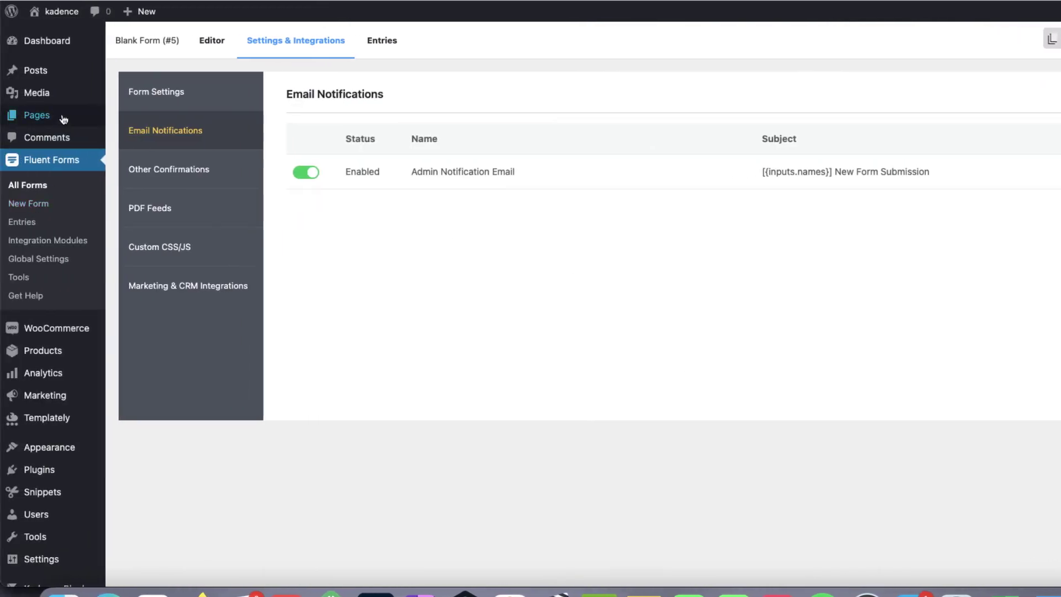
Step: Start a new page draft titled 'Form test'
{"action": "mouse_move", "coordinate": [47, 117]}
{"action": "right_click", "coordinate": [133, 136]}
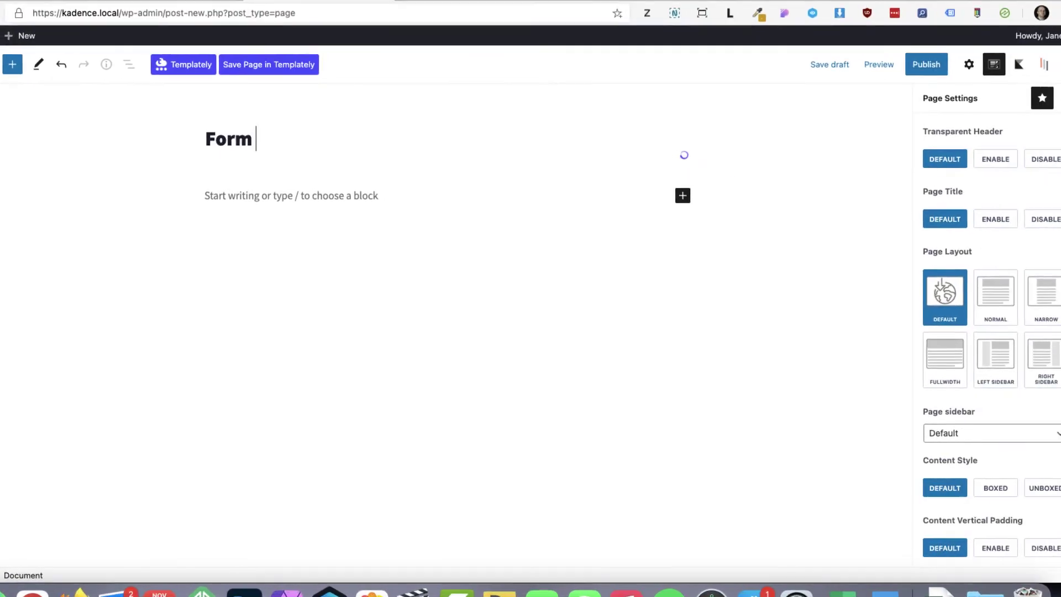
{"action": "type", "text": "est"}
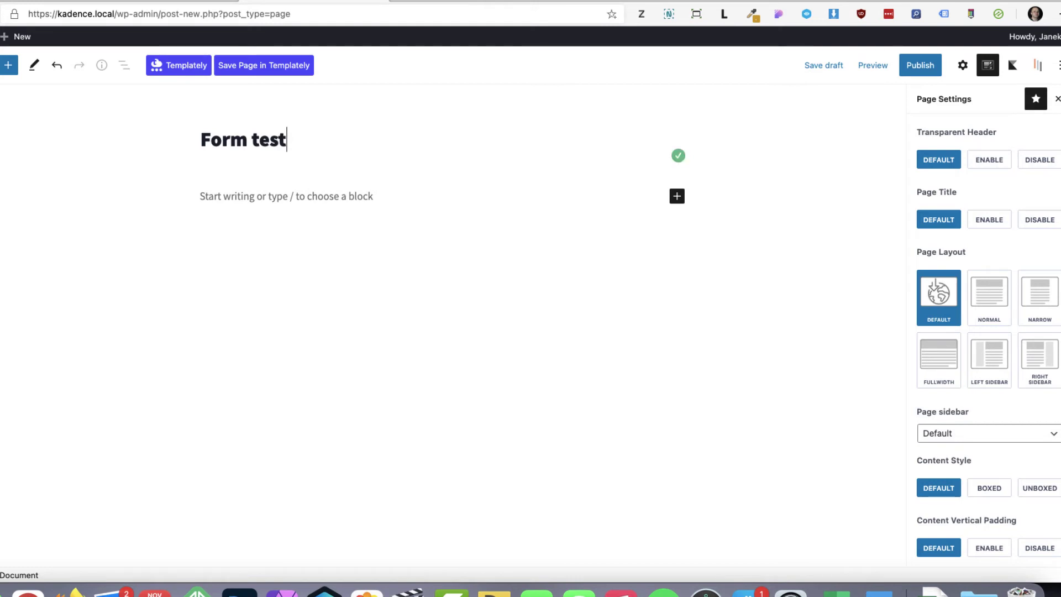
Step: Embed a Fluent Forms block showing Blank Form (#5) and publish the page
{"action": "left_click", "coordinate": [238, 195]}
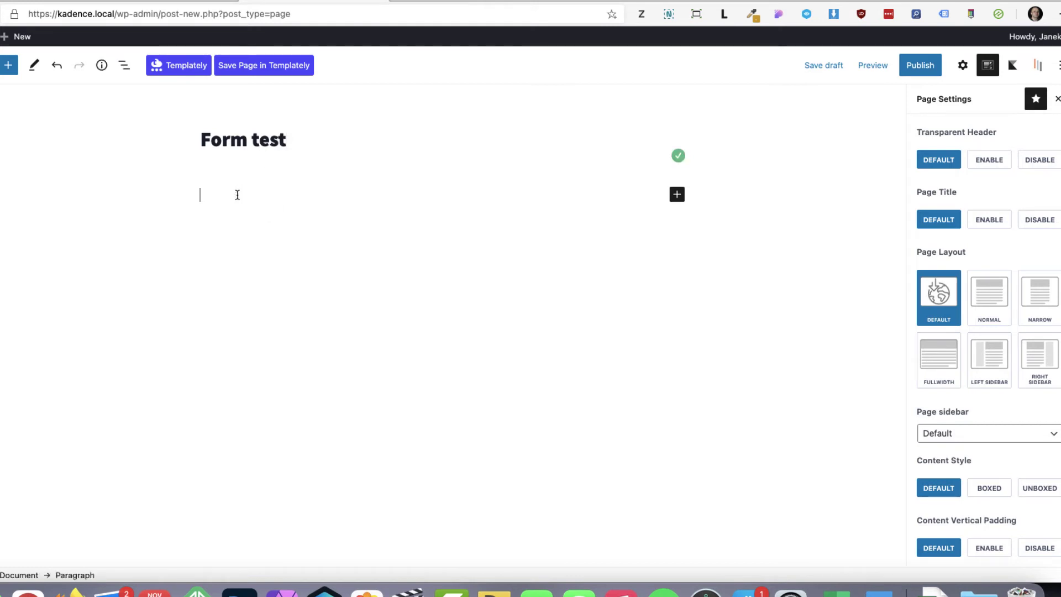
{"action": "type", "text": "/"}
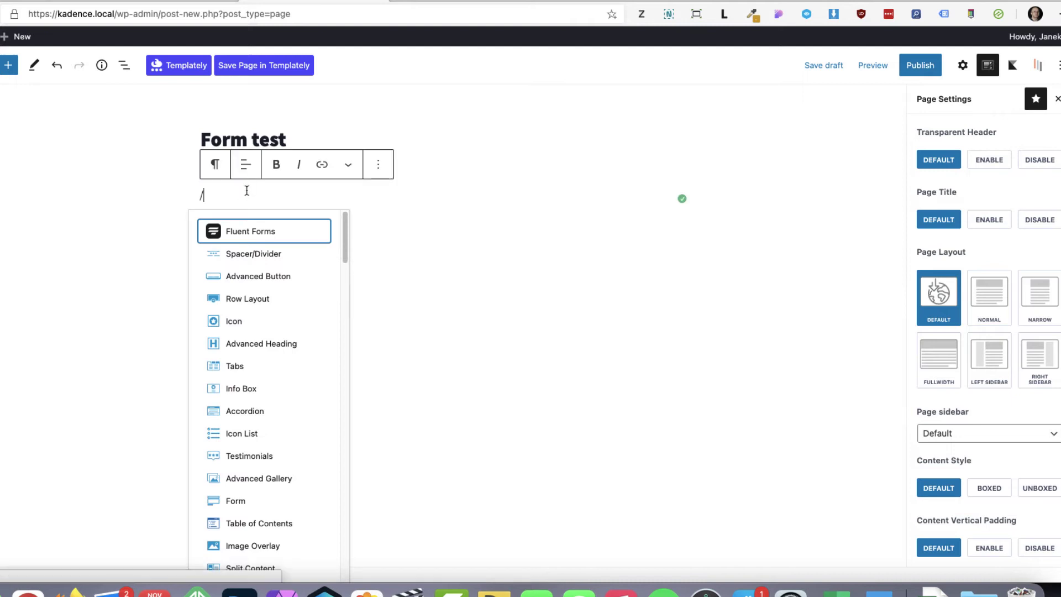
{"action": "left_click", "coordinate": [247, 231]}
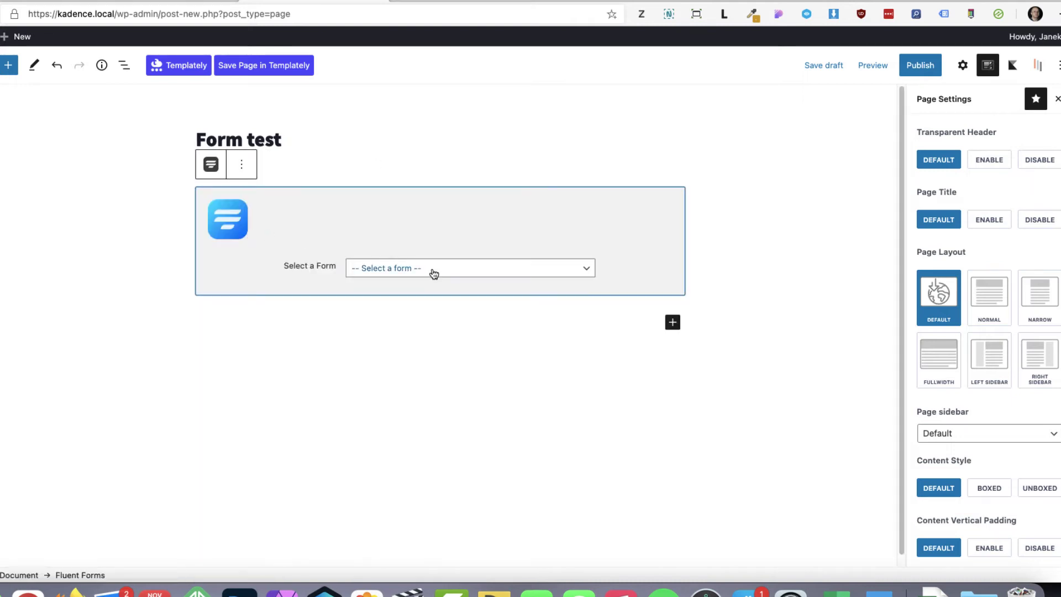
{"action": "left_click", "coordinate": [433, 269]}
{"action": "left_click", "coordinate": [400, 293]}
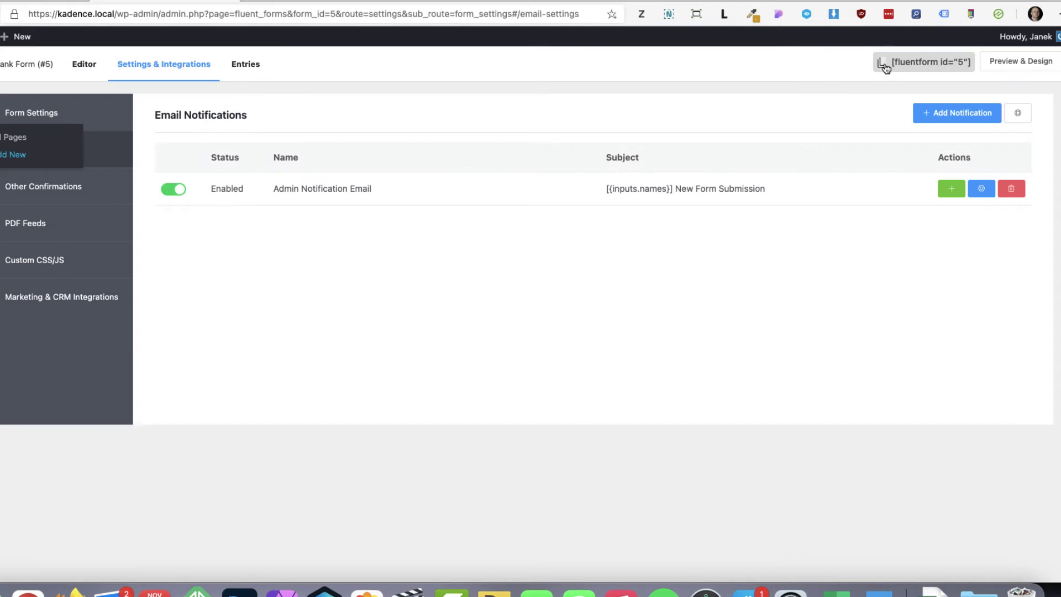
{"action": "key", "text": "ctrl+Tab"}
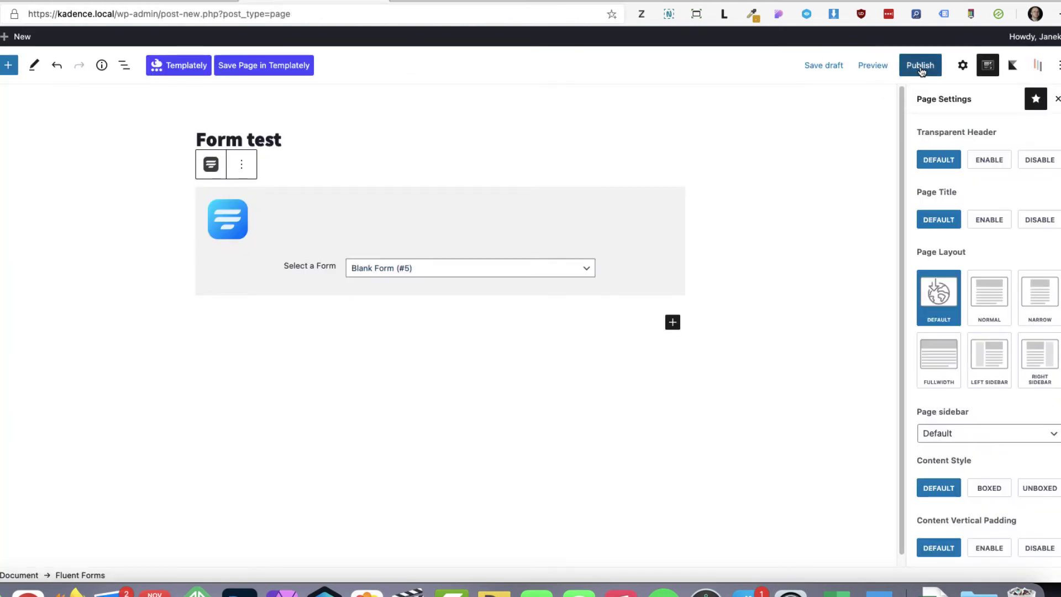
{"action": "left_click", "coordinate": [921, 65]}
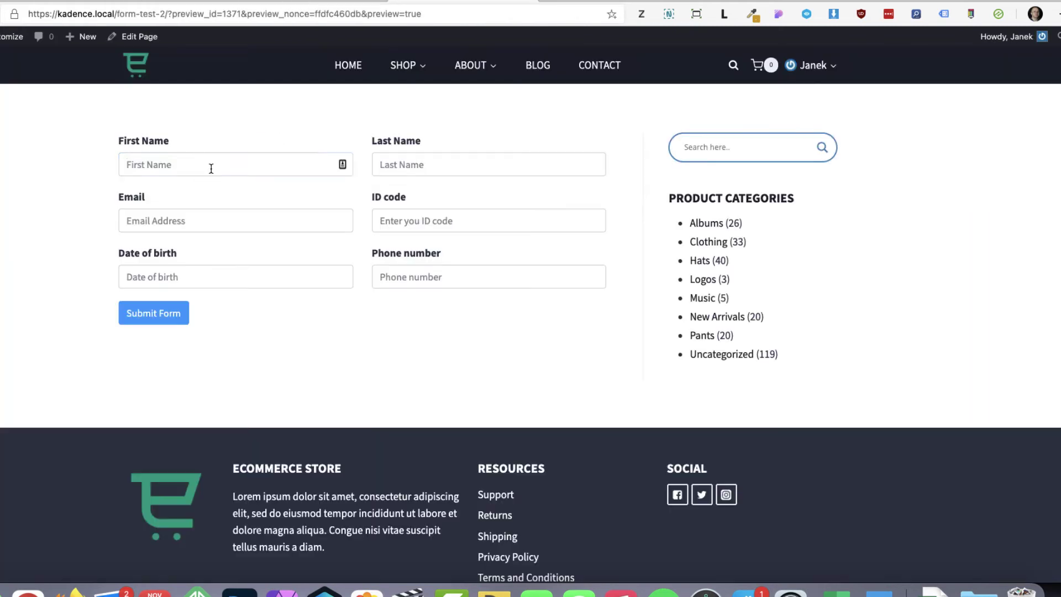
Step: Enter the test applicant's first and last name and submit the form
{"action": "left_click", "coordinate": [211, 169]}
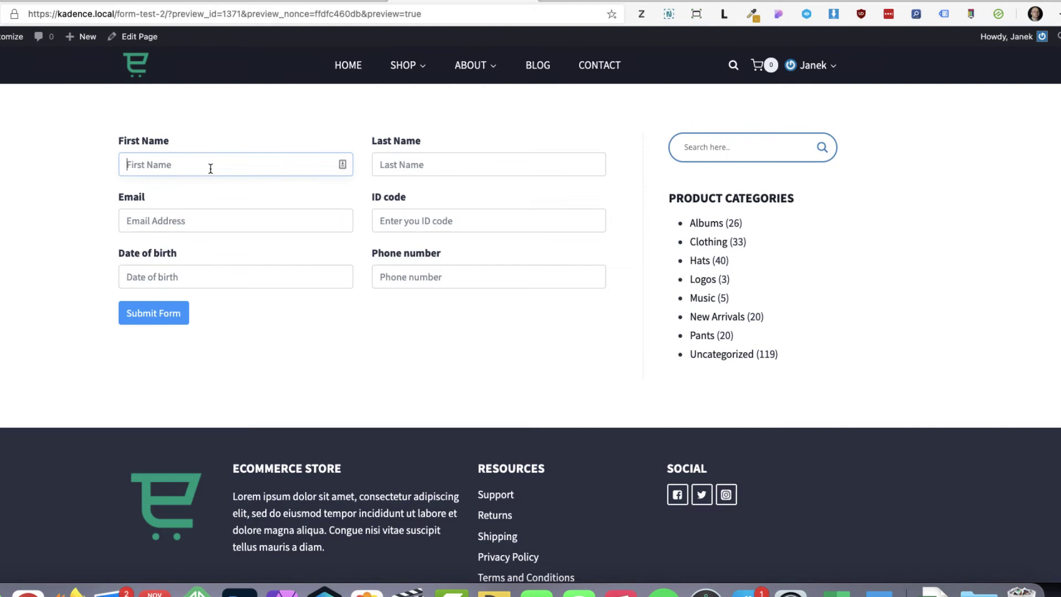
{"action": "type", "text": "Jack"}
{"action": "key", "text": "Tab"}
{"action": "type", "text": "Ma"}
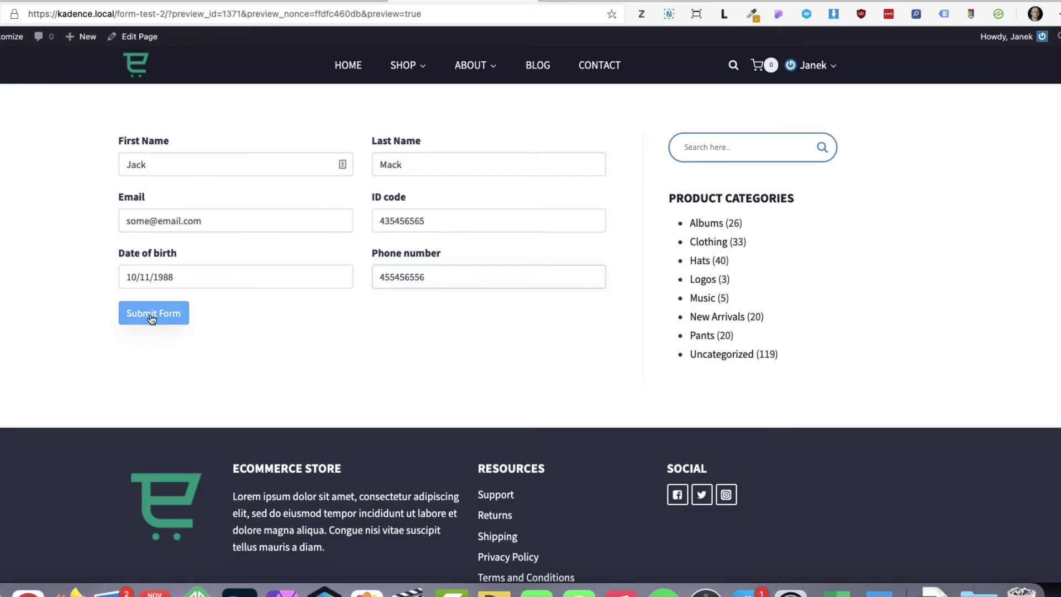
{"action": "left_click", "coordinate": [151, 312]}
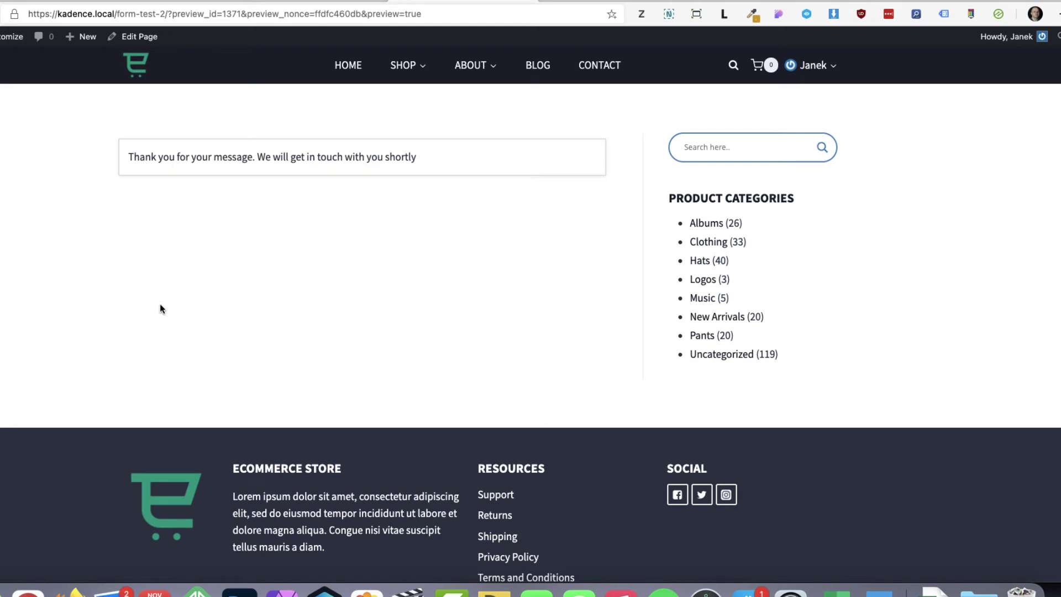
Step: Open entry #5, view its General PDF, then return to Settings & Integrations
{"action": "key", "text": "super+alt+Left"}
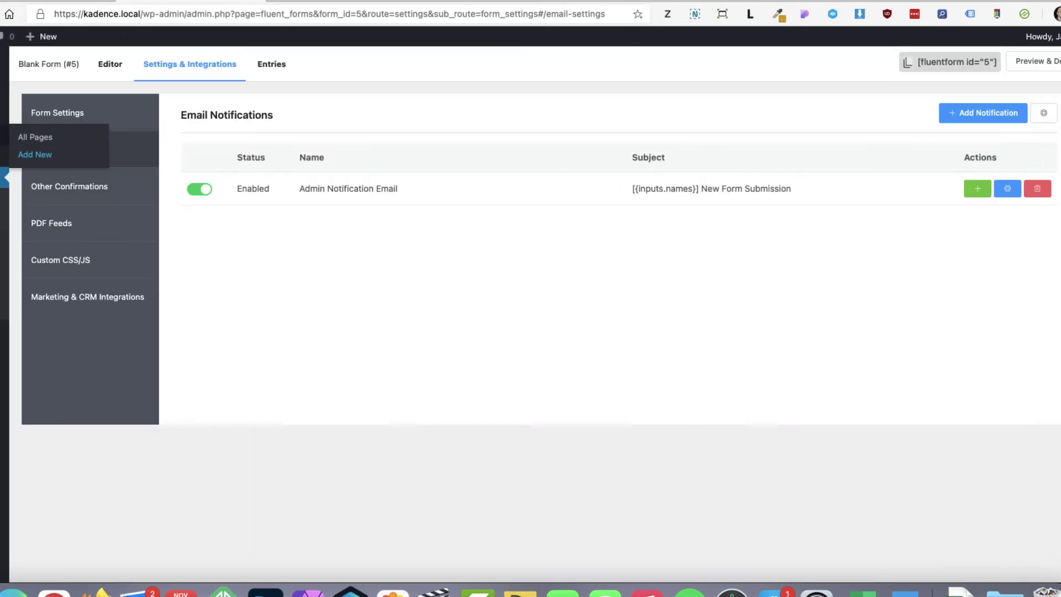
{"action": "left_click", "coordinate": [22, 235]}
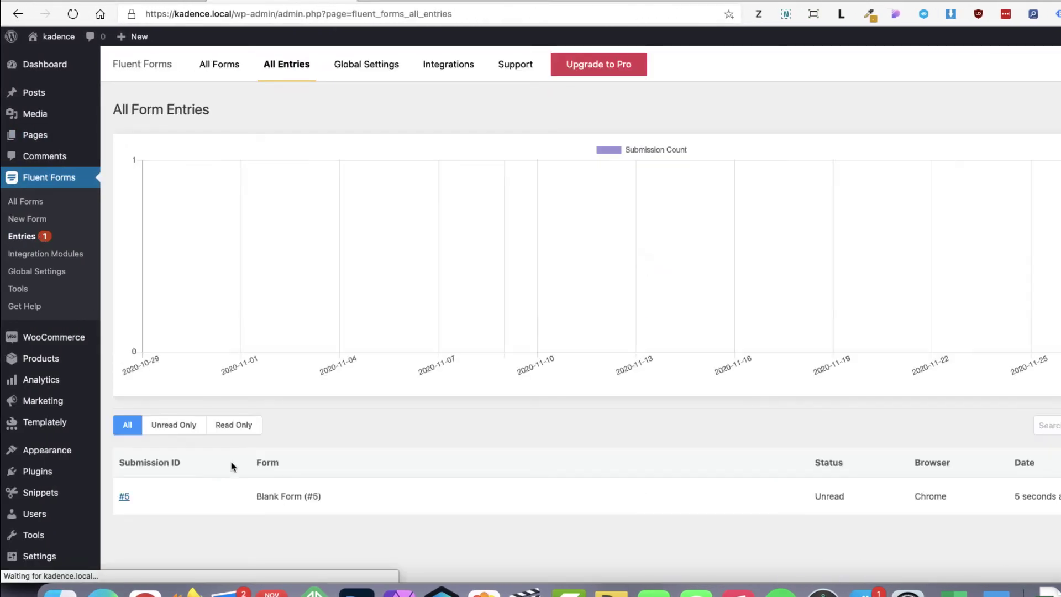
{"action": "scroll", "coordinate": [227, 472], "scroll_direction": "down", "scroll_amount": 2}
{"action": "left_click", "coordinate": [124, 441]}
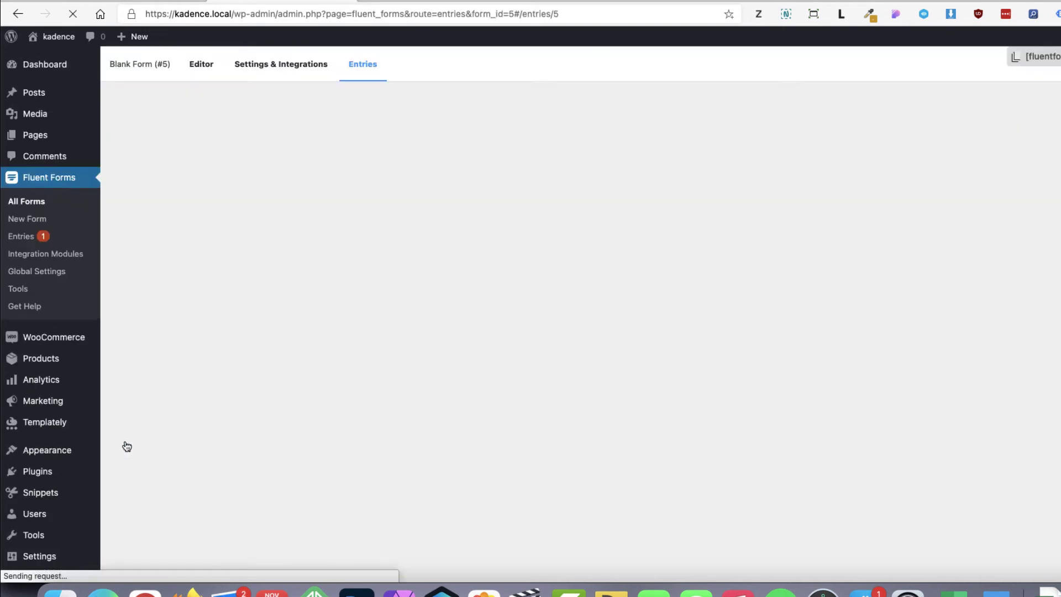
{"action": "scroll", "coordinate": [884, 390], "scroll_direction": "down", "scroll_amount": 3}
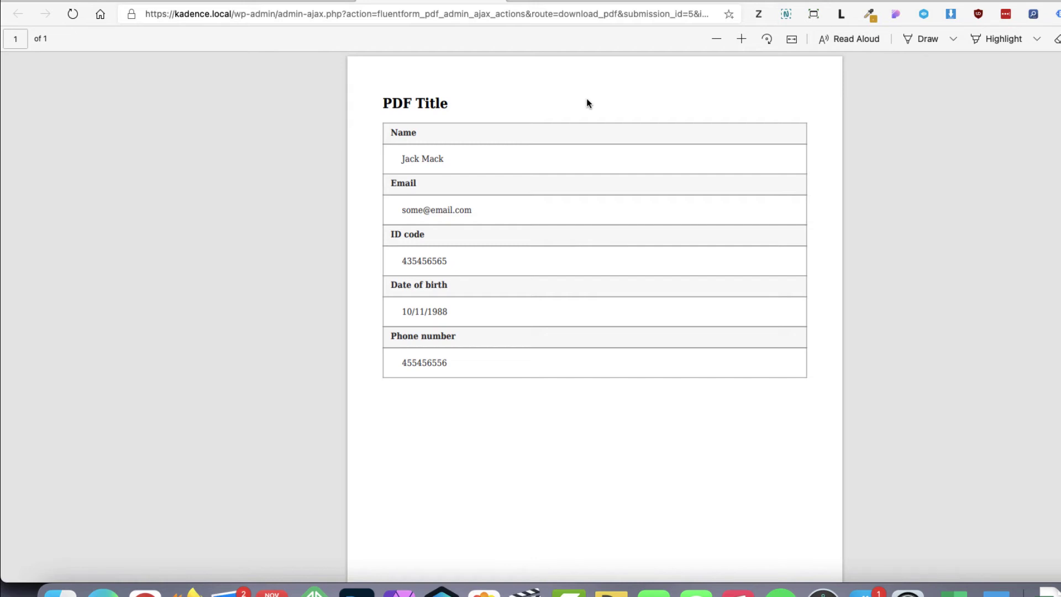
{"action": "key", "text": "super+bracketleft"}
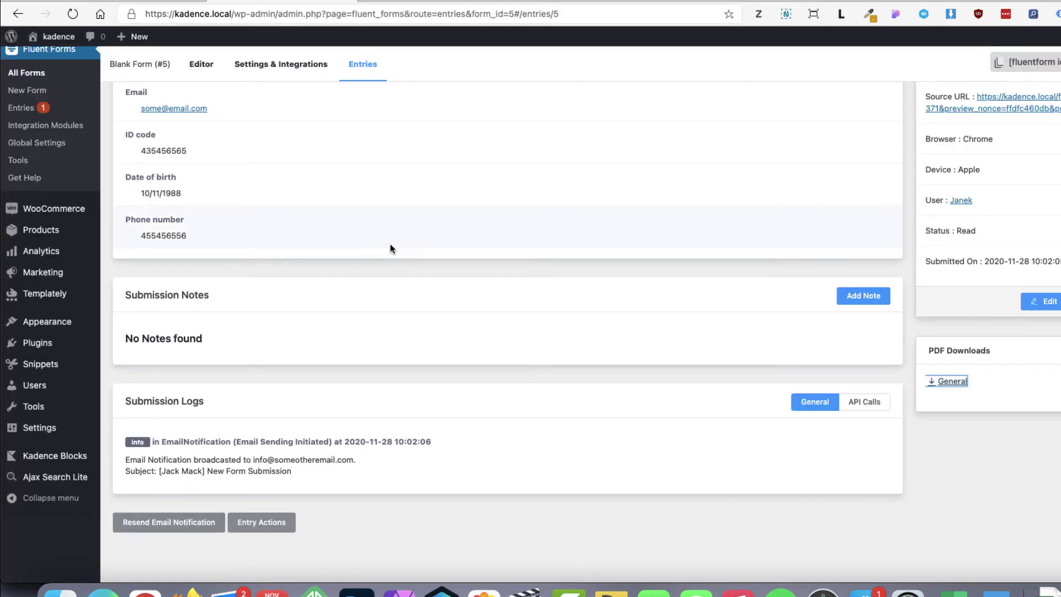
{"action": "scroll", "coordinate": [332, 221], "scroll_direction": "up", "scroll_amount": 3}
{"action": "left_click", "coordinate": [284, 64]}
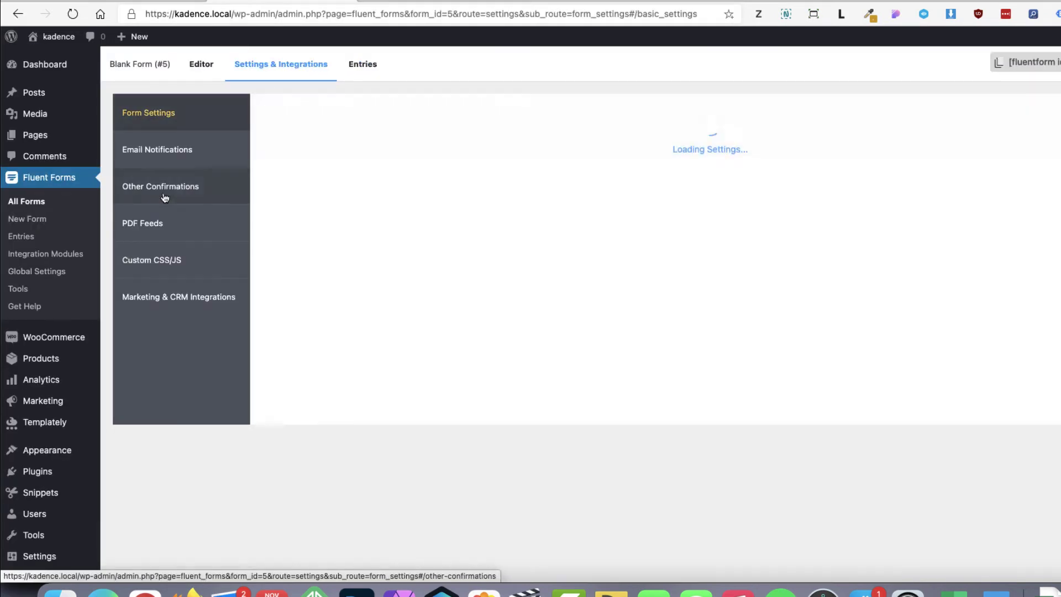
Step: Reopen the form's General PDF feed and select its PDF Title header and {all_data} body text
{"action": "left_click", "coordinate": [142, 223]}
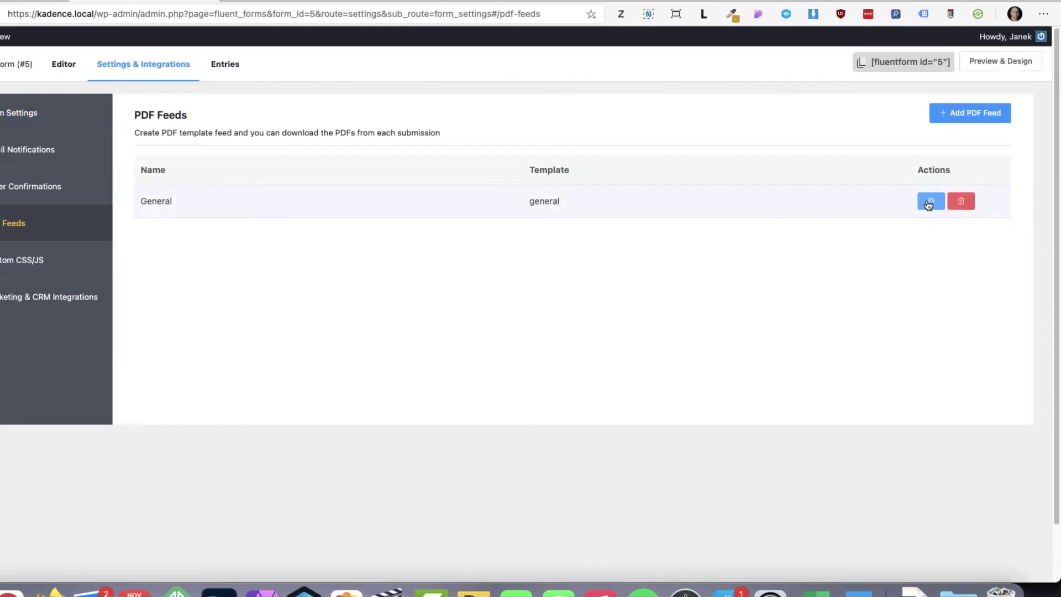
{"action": "left_click", "coordinate": [929, 201]}
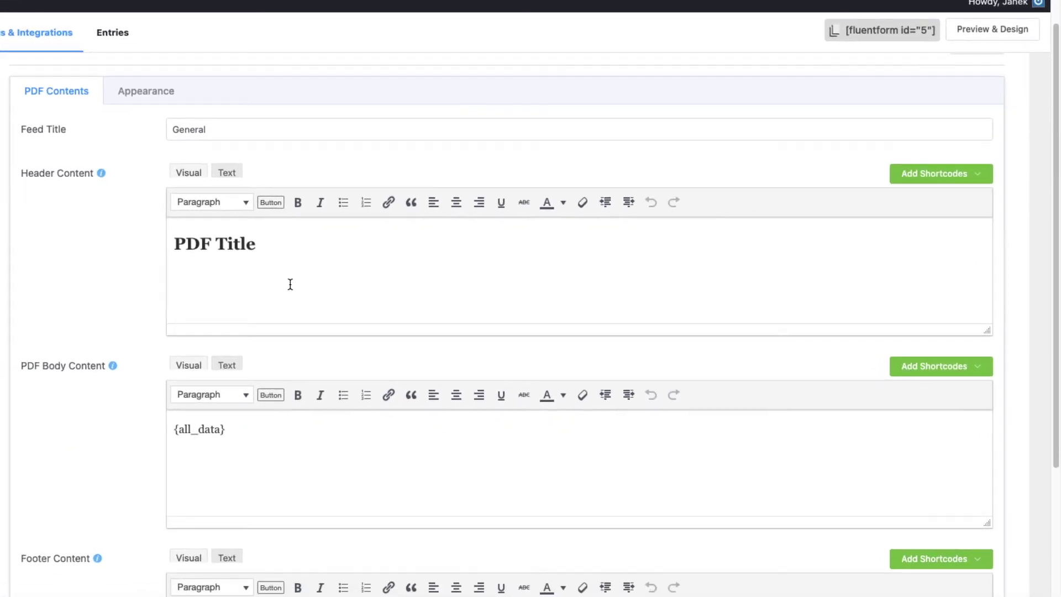
{"action": "left_click_drag", "start_coordinate": [258, 246], "coordinate": [172, 243]}
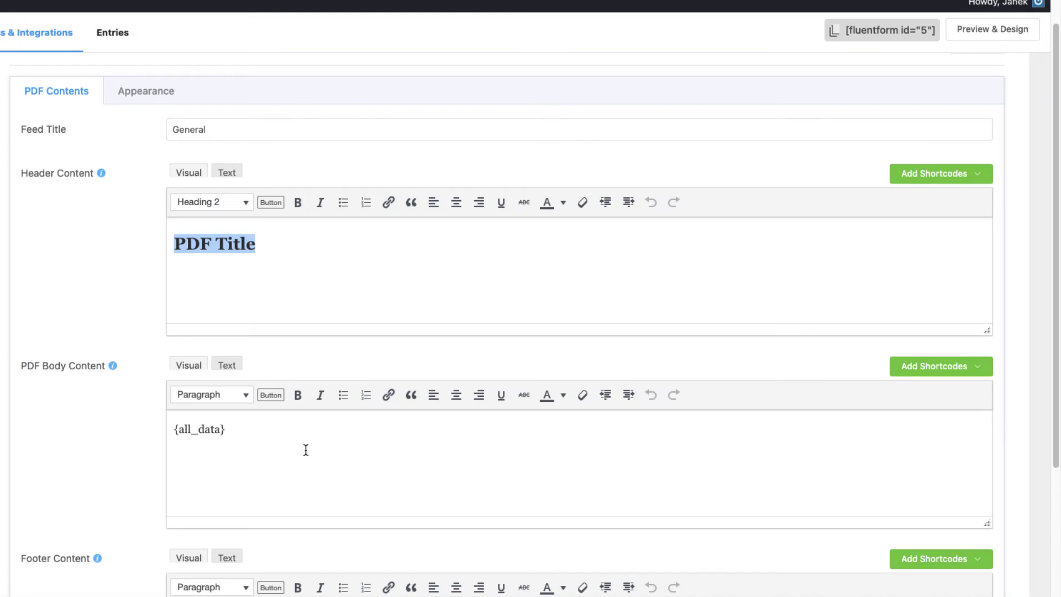
{"action": "left_click_drag", "start_coordinate": [245, 430], "coordinate": [156, 422]}
Step: Delete the {all_data} shortcode from the body and the PDF Title text from the header
{"action": "scroll", "coordinate": [303, 353], "scroll_direction": "down", "scroll_amount": 3}
{"action": "scroll", "coordinate": [303, 354], "scroll_direction": "down", "scroll_amount": 1}
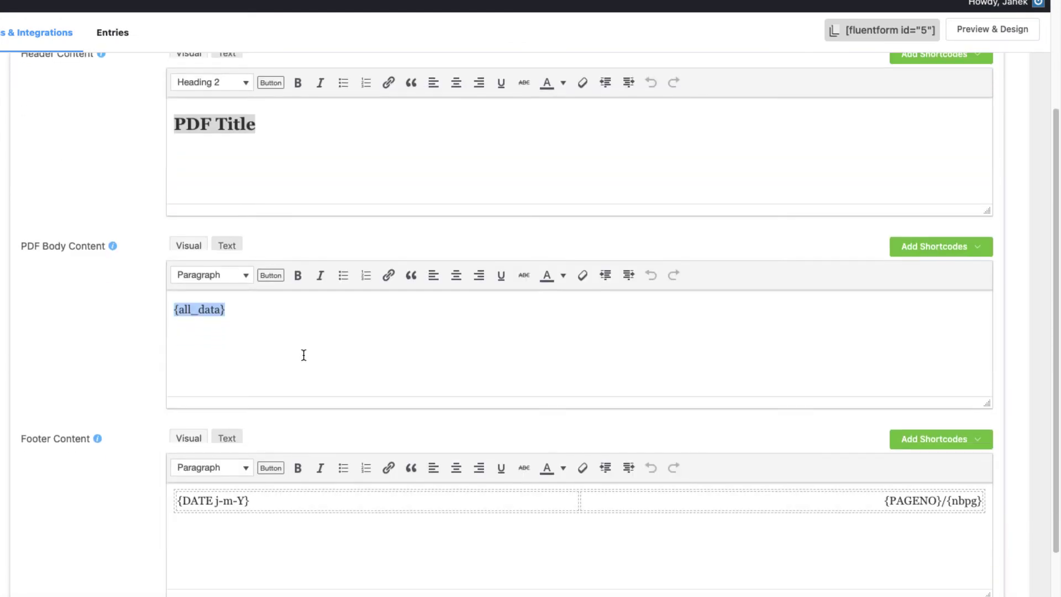
{"action": "key", "text": "BackSpace"}
{"action": "left_click_drag", "start_coordinate": [284, 142], "coordinate": [170, 118]}
{"action": "key", "text": "BackSpace"}
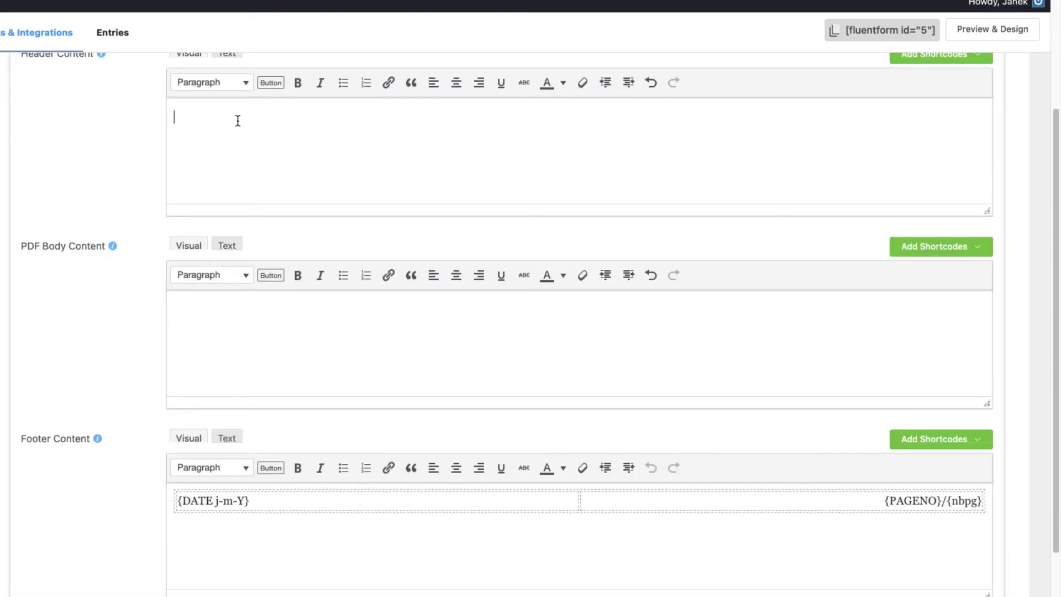
{"action": "scroll", "coordinate": [238, 121], "scroll_direction": "up", "scroll_amount": 6}
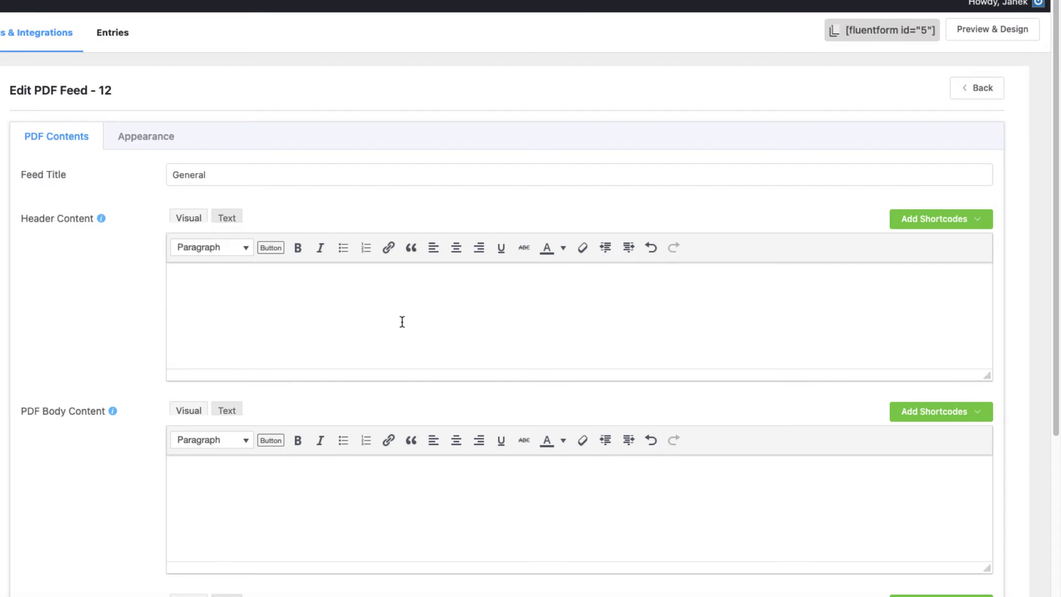
Step: Look through the shortcode lists, then paste 'Agreement' into the header as a Heading 2
{"action": "left_click", "coordinate": [979, 220]}
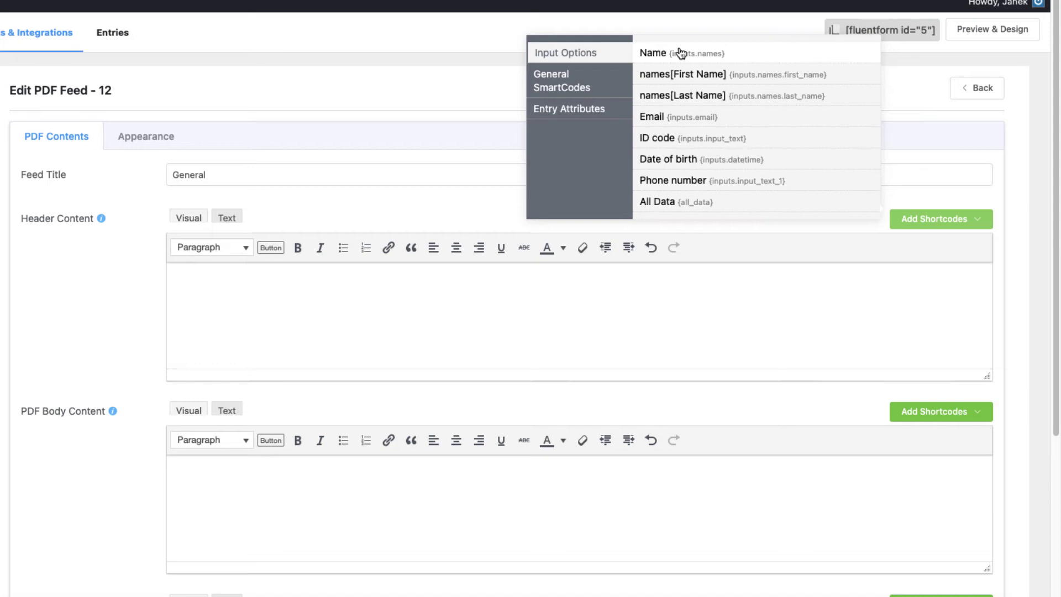
{"action": "left_click", "coordinate": [569, 83]}
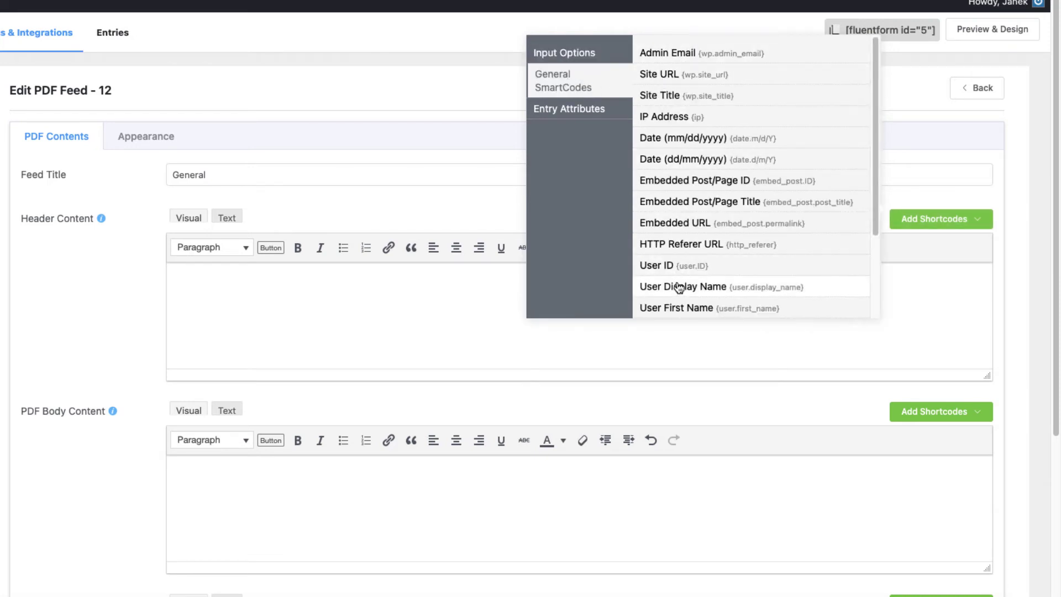
{"action": "left_click", "coordinate": [565, 110]}
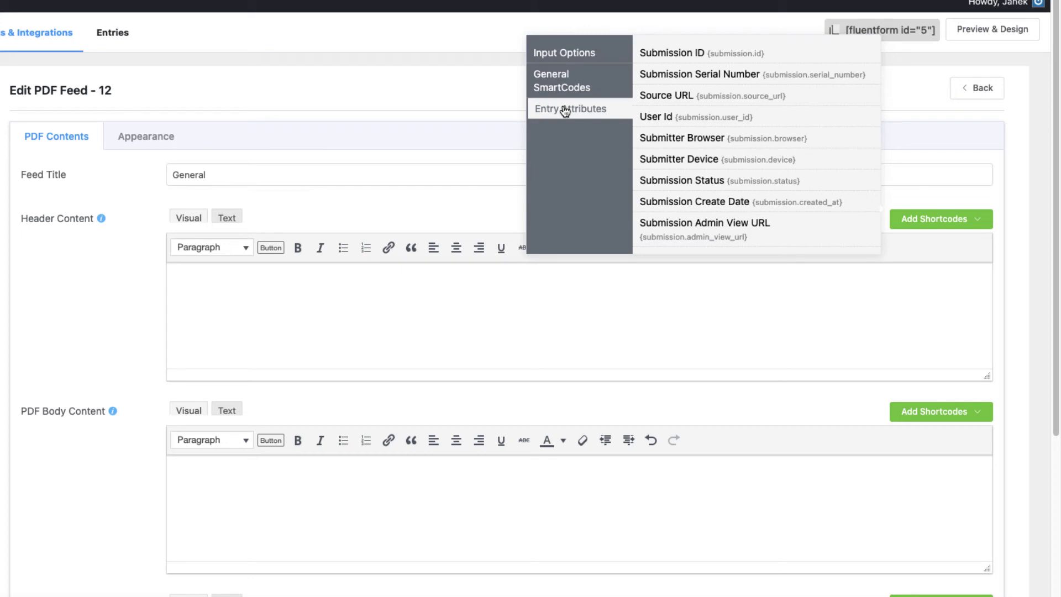
{"action": "left_click", "coordinate": [561, 55]}
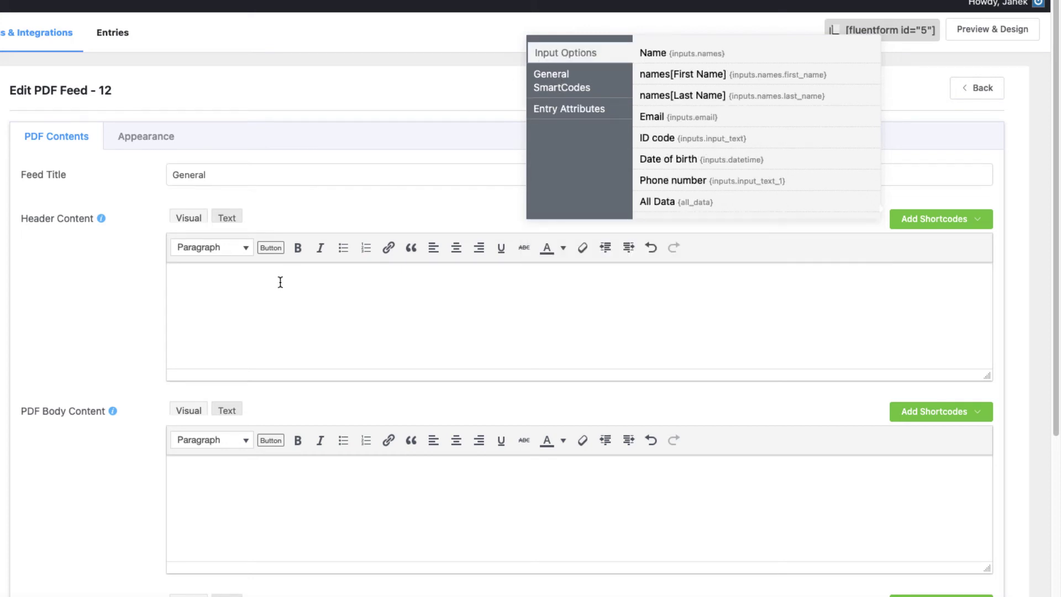
{"action": "left_click", "coordinate": [239, 275]}
{"action": "type", "text": "Agreement"}
{"action": "left_click", "coordinate": [216, 247]}
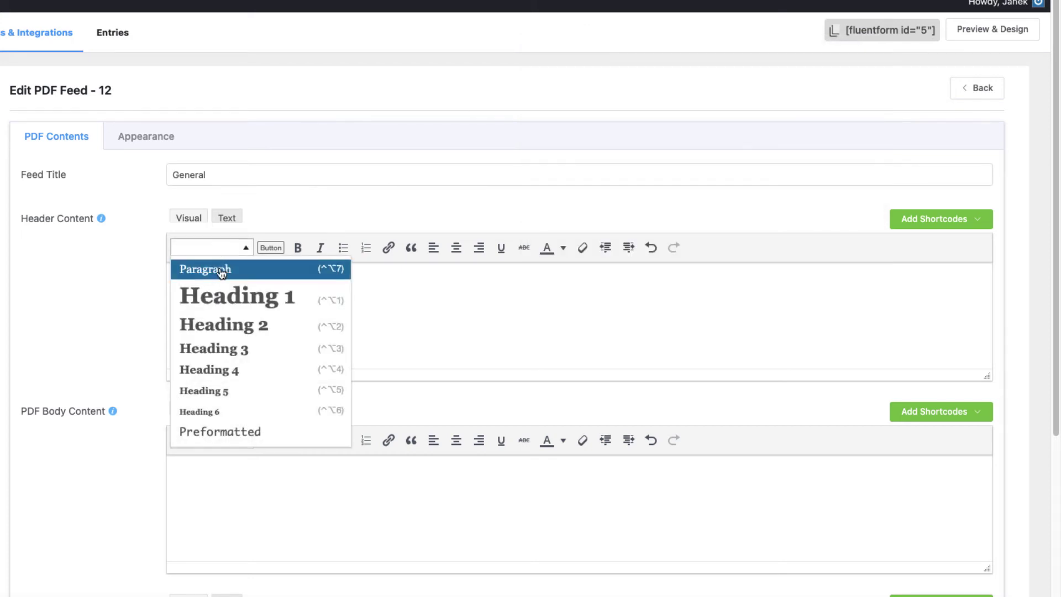
{"action": "left_click", "coordinate": [226, 336]}
Step: Paste a copied lorem ipsum paragraph into the PDF body and break it into new paragraphs at Tempor and Mauris
{"action": "scroll", "coordinate": [289, 303], "scroll_direction": "down", "scroll_amount": 3}
{"action": "left_click", "coordinate": [289, 332]}
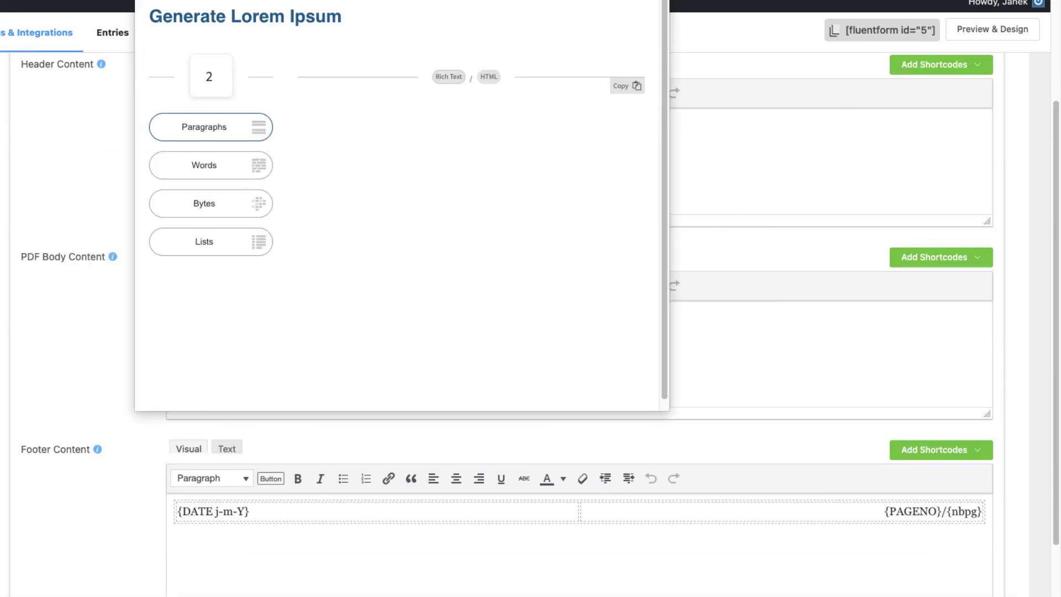
{"action": "left_click_drag", "start_coordinate": [299, 111], "coordinate": [594, 316]}
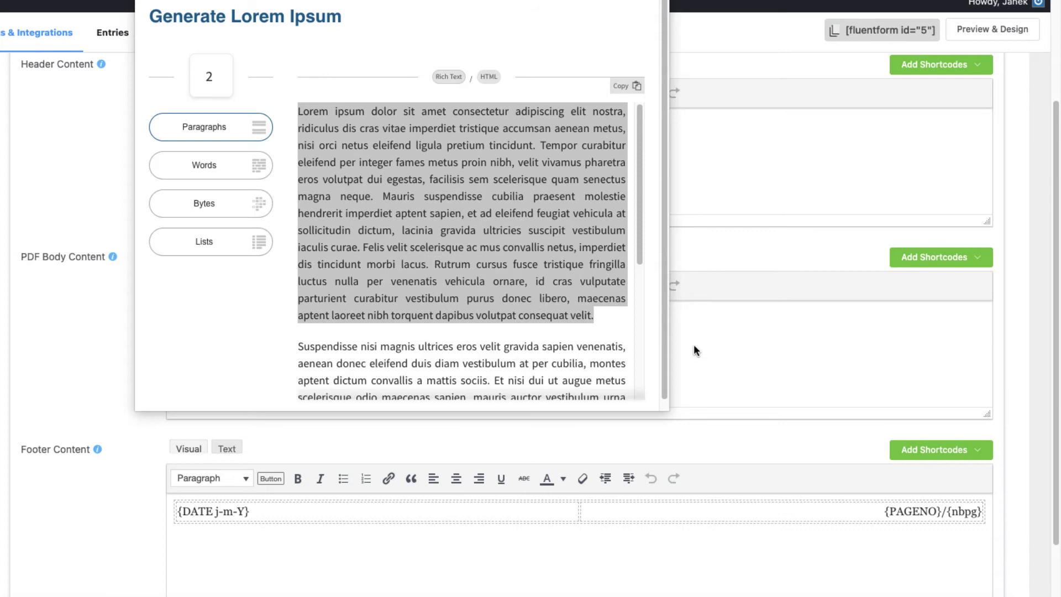
{"action": "key", "text": "super+c"}
{"action": "left_click", "coordinate": [476, 324]}
{"action": "key", "text": "super+v"}
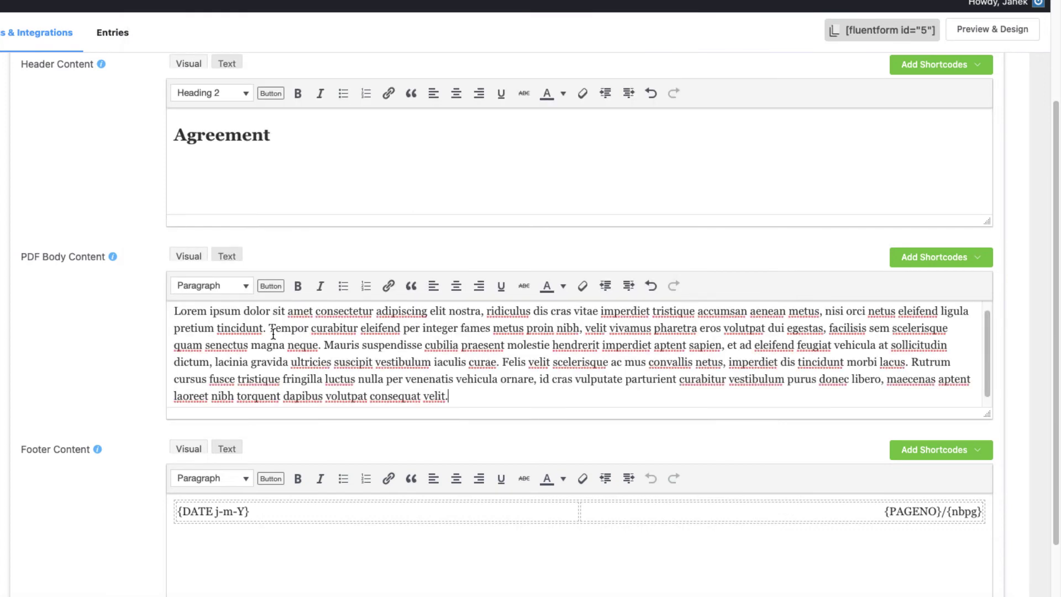
{"action": "left_click", "coordinate": [271, 330]}
{"action": "key", "text": "Return"}
{"action": "left_click", "coordinate": [361, 354]}
{"action": "key", "text": "Return"}
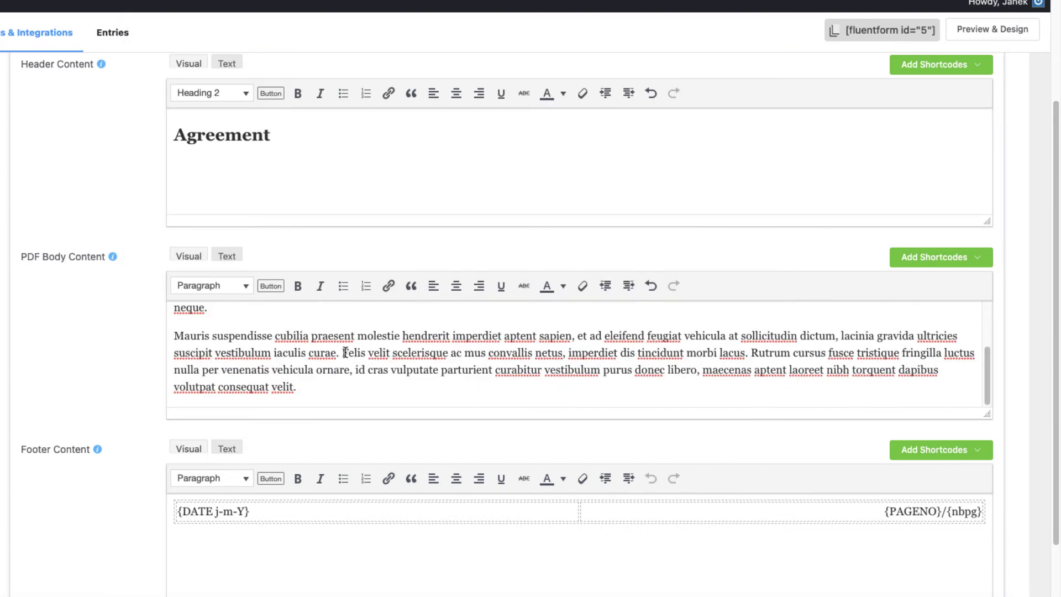
{"action": "scroll", "coordinate": [343, 354], "scroll_direction": "up", "scroll_amount": 3}
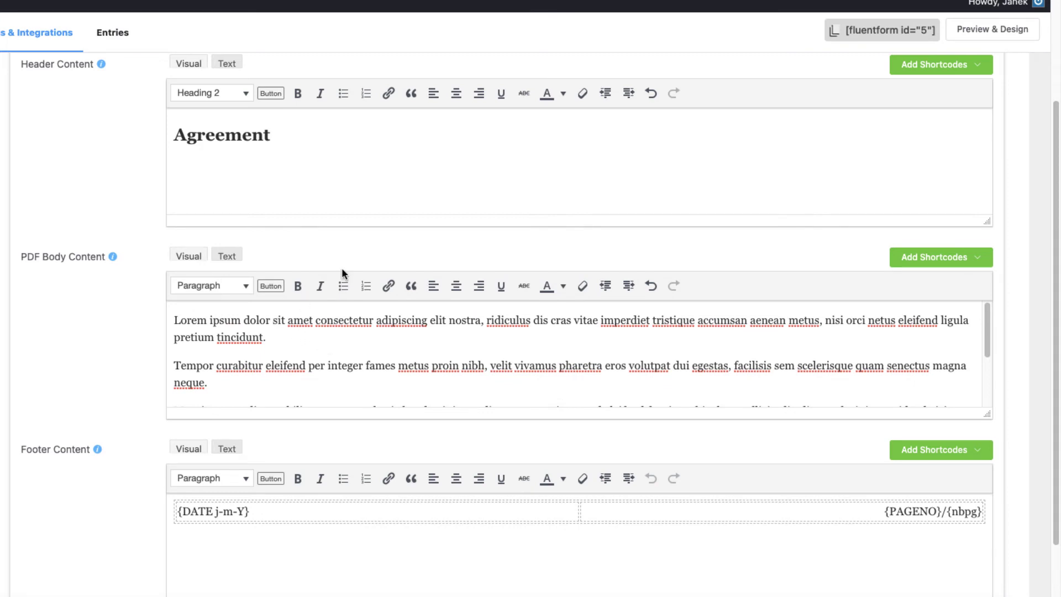
Step: Insert a bold first-name shortcode in the opening sentence, then add 'and' plus the bolded author name
{"action": "left_click", "coordinate": [908, 263]}
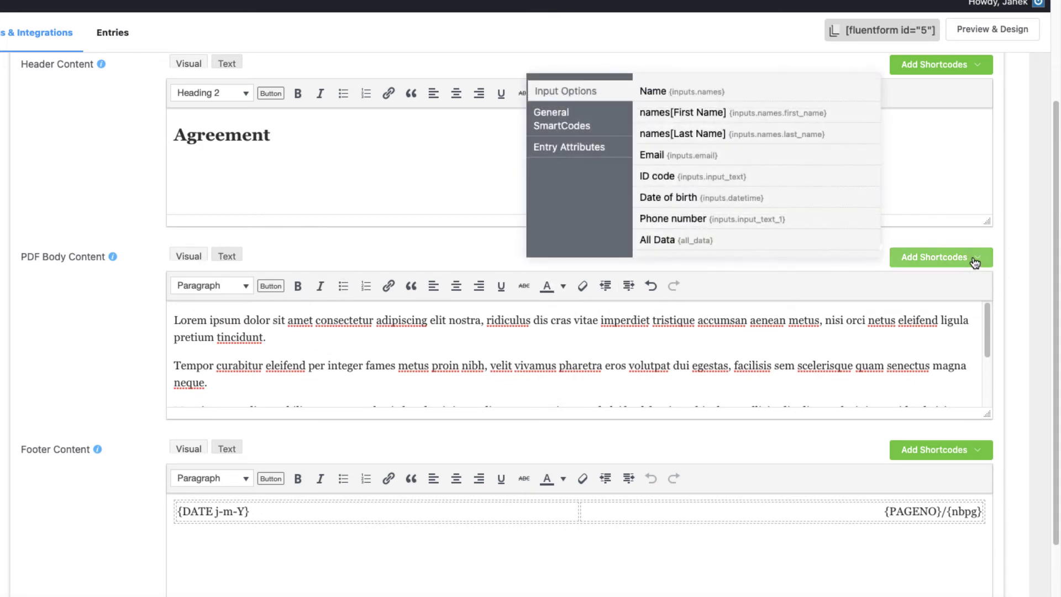
{"action": "left_click", "coordinate": [713, 112]}
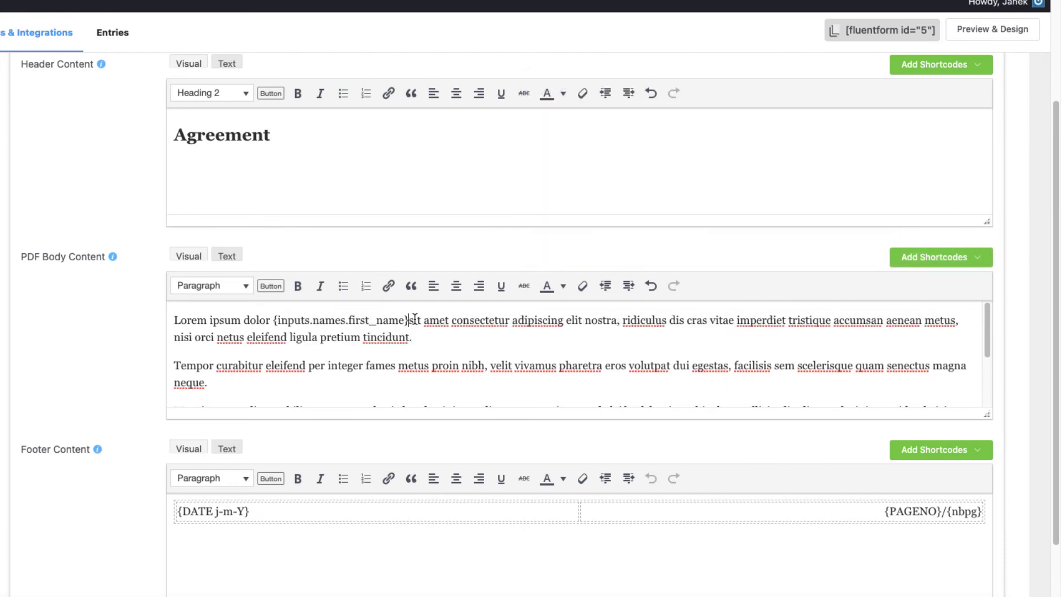
{"action": "left_click_drag", "start_coordinate": [412, 321], "coordinate": [275, 321]}
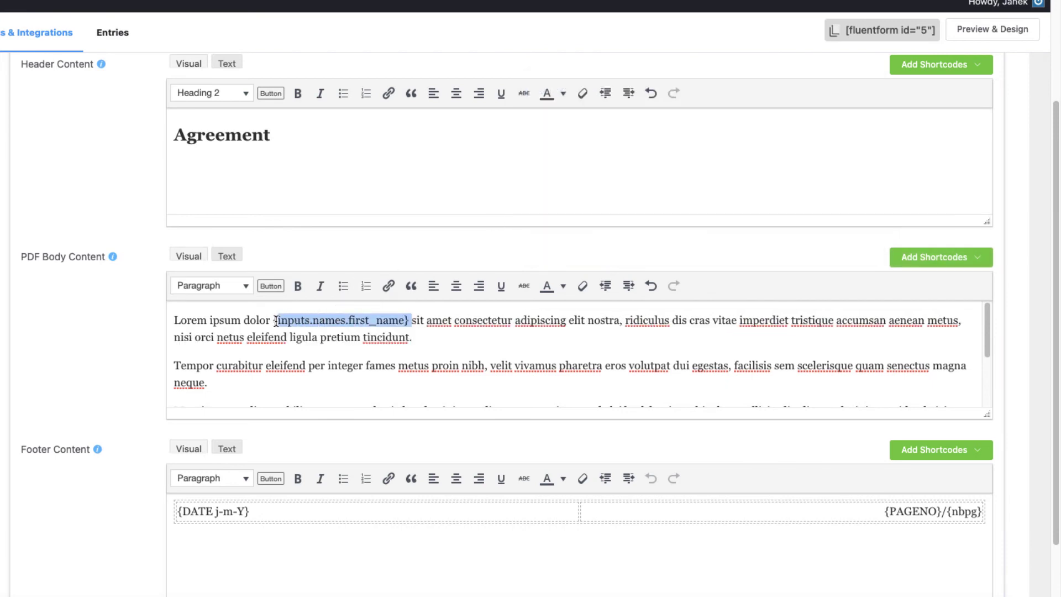
{"action": "key", "text": "ctrl+b"}
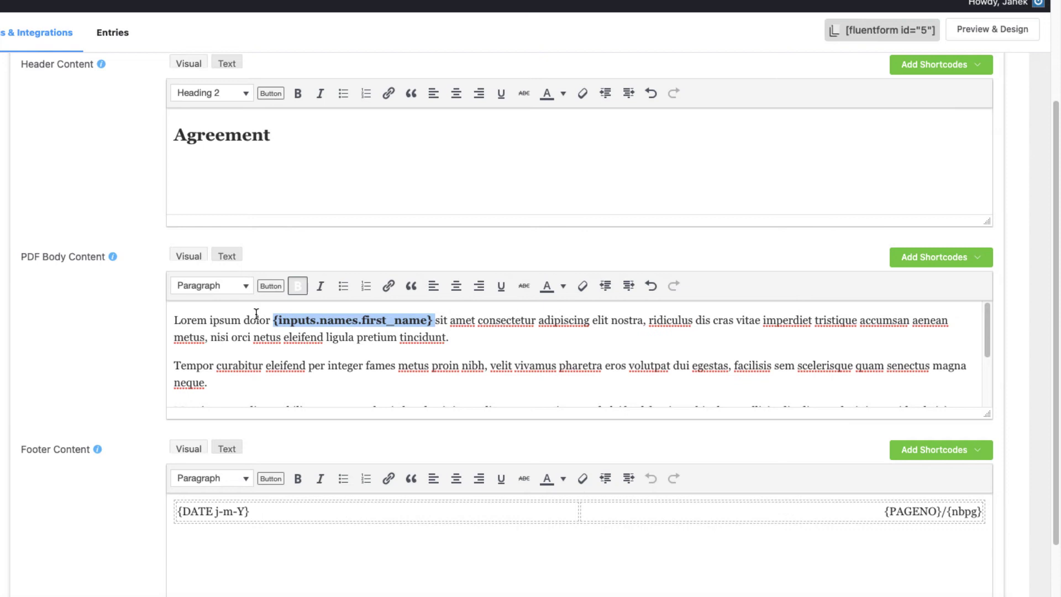
{"action": "left_click", "coordinate": [433, 307]}
{"action": "type", "text": "an agreement"}
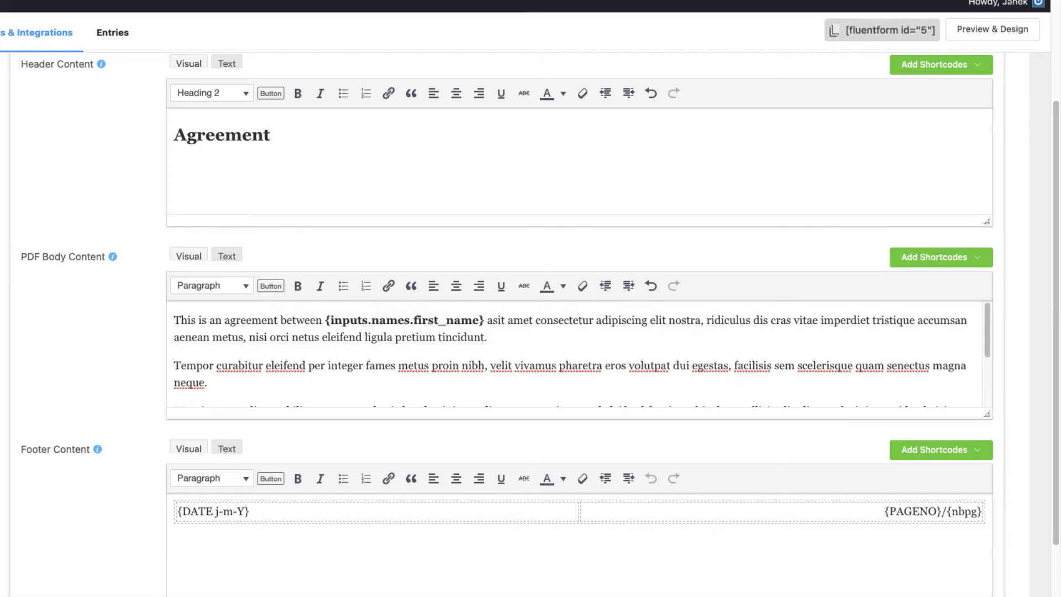
{"action": "type", "text": "nd "}
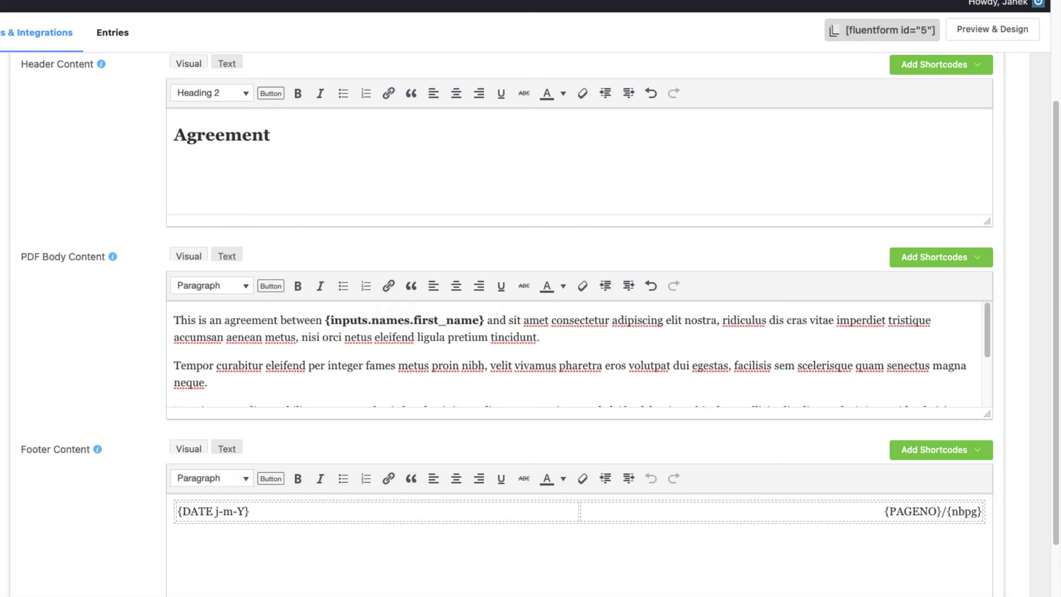
{"action": "type", "text": "Janek "}
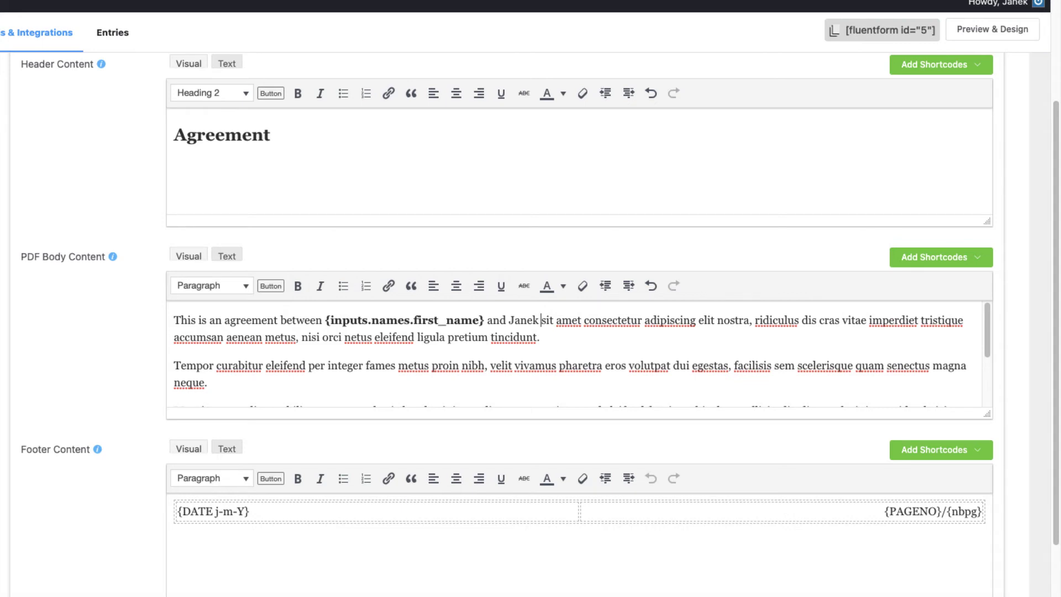
{"action": "type", "text": "WP Simple Hacks"}
{"action": "left_click_drag", "start_coordinate": [650, 320], "coordinate": [509, 320]}
{"action": "left_click", "coordinate": [298, 286]}
Step: Add '(ID code {inputs.input_text})' after the first-name shortcode in the opening sentence
{"action": "left_click", "coordinate": [681, 337]}
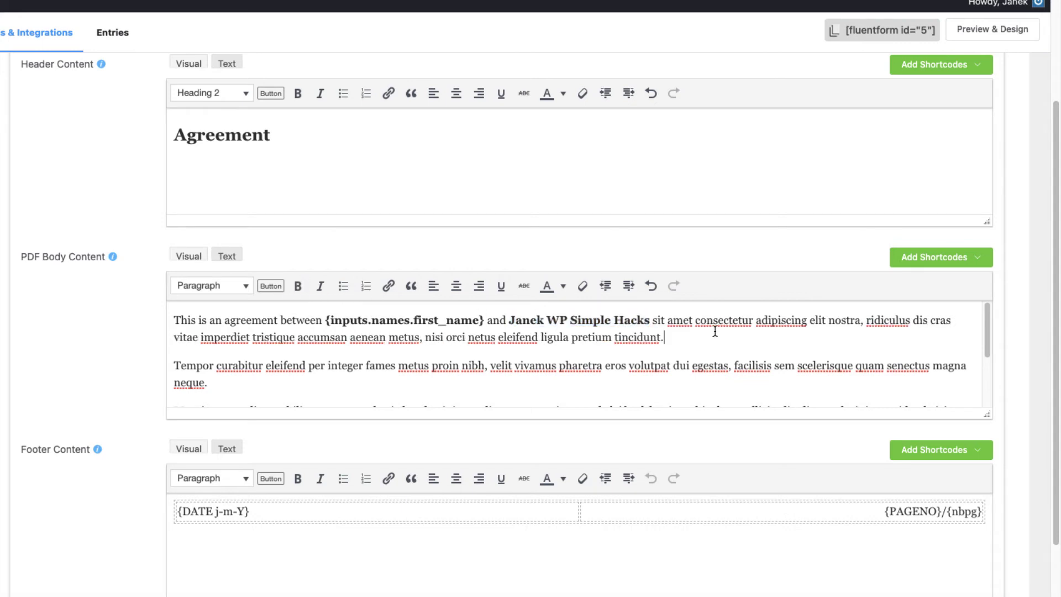
{"action": "left_click", "coordinate": [486, 315]}
{"action": "type", "text": "("}
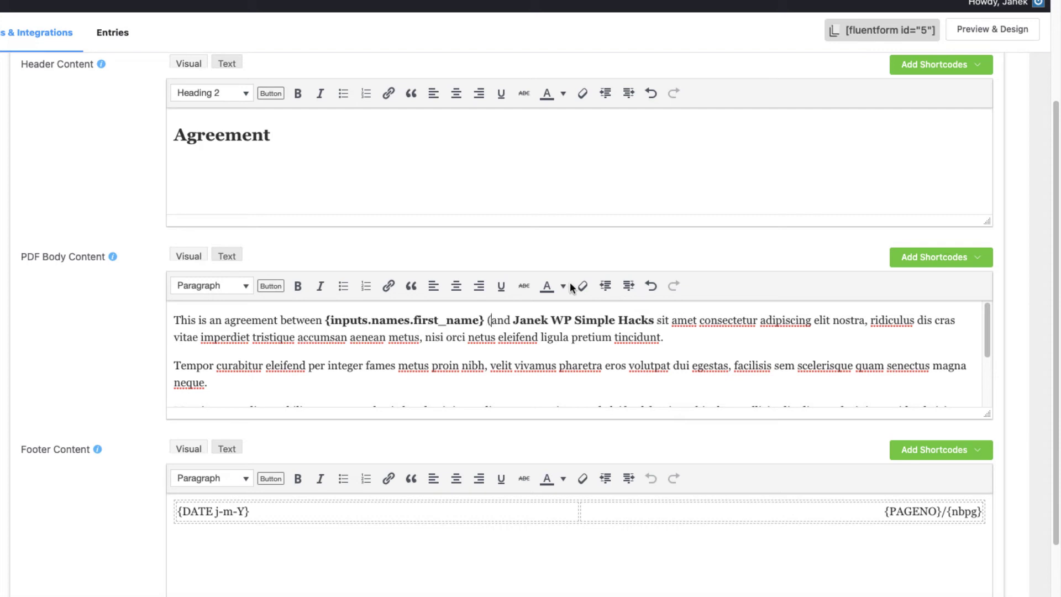
{"action": "left_click", "coordinate": [977, 258]}
{"action": "left_click", "coordinate": [685, 178]}
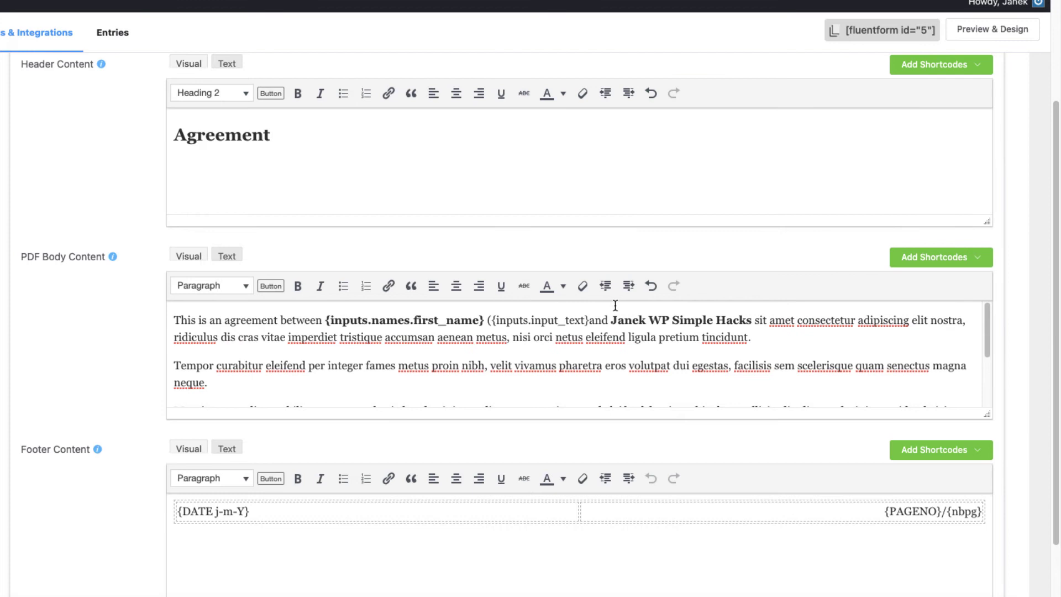
{"action": "type", "text": ")"}
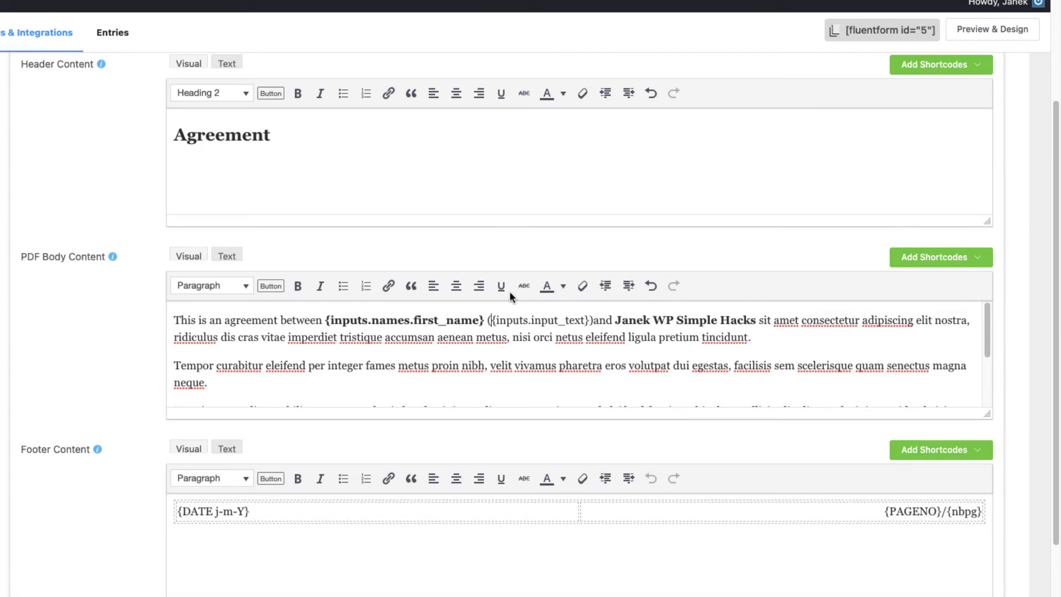
{"action": "type", "text": "ID code"}
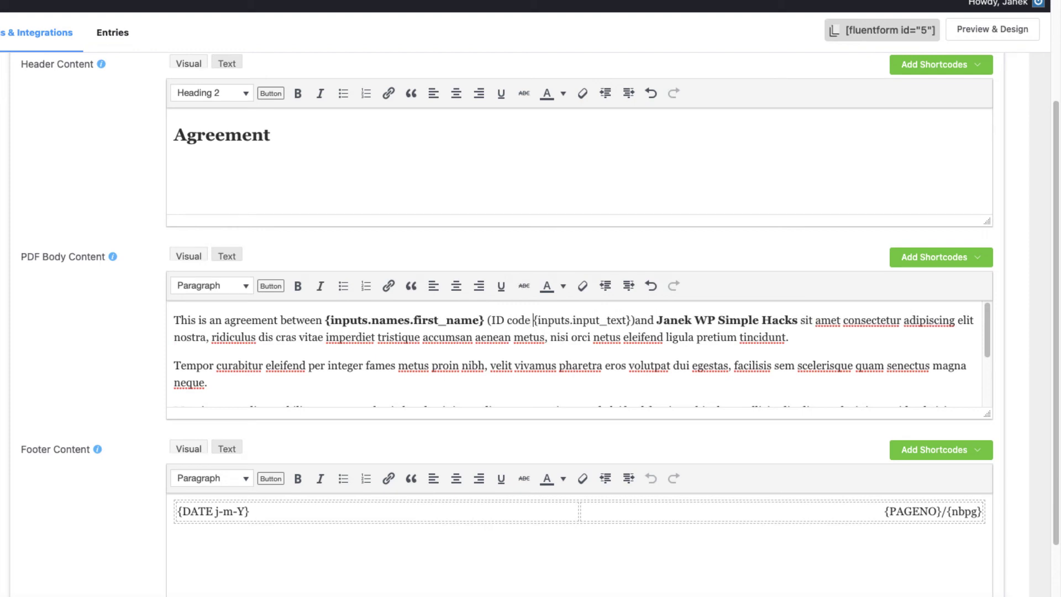
{"action": "scroll", "coordinate": [833, 327], "scroll_direction": "down", "scroll_amount": 1}
{"action": "scroll", "coordinate": [831, 331], "scroll_direction": "up", "scroll_amount": 1}
Step: Add a 'Name of the applicant' line at the body's end, followed by first and last name shortcodes
{"action": "scroll", "coordinate": [633, 318], "scroll_direction": "down", "scroll_amount": 3}
{"action": "left_click", "coordinate": [937, 393]}
{"action": "key", "text": "Return"}
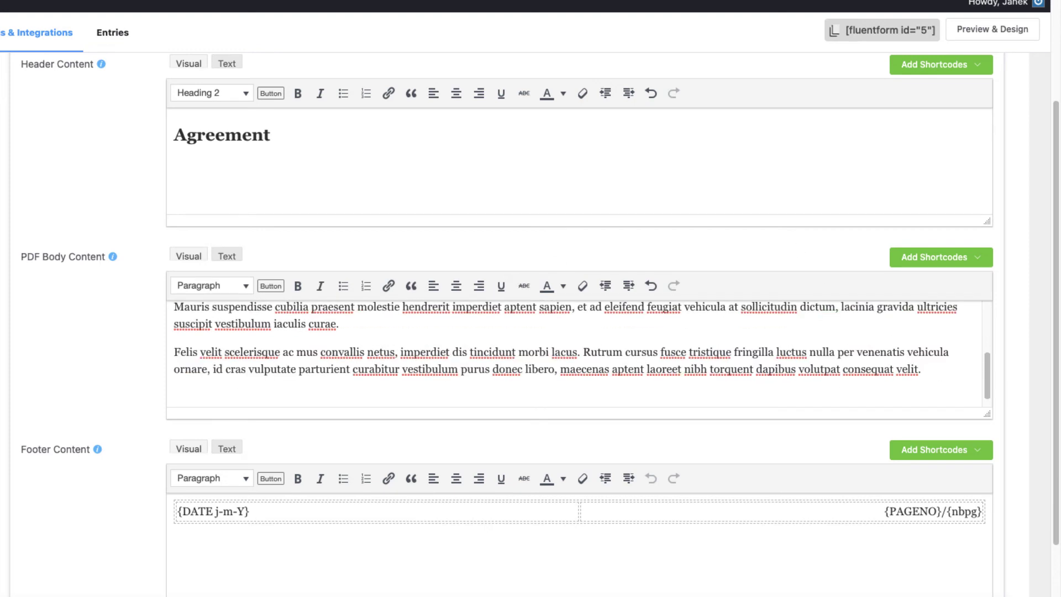
{"action": "type", "text": "Name of"}
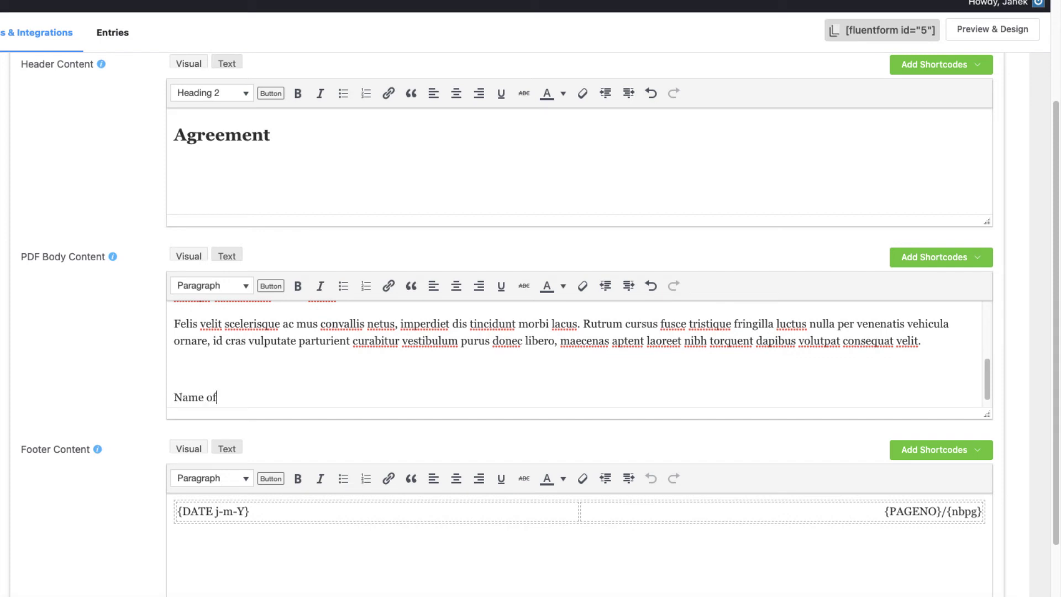
{"action": "type", "text": " the applicant"}
{"action": "key", "text": "Return"}
{"action": "left_click", "coordinate": [912, 257]}
{"action": "left_click", "coordinate": [722, 114]}
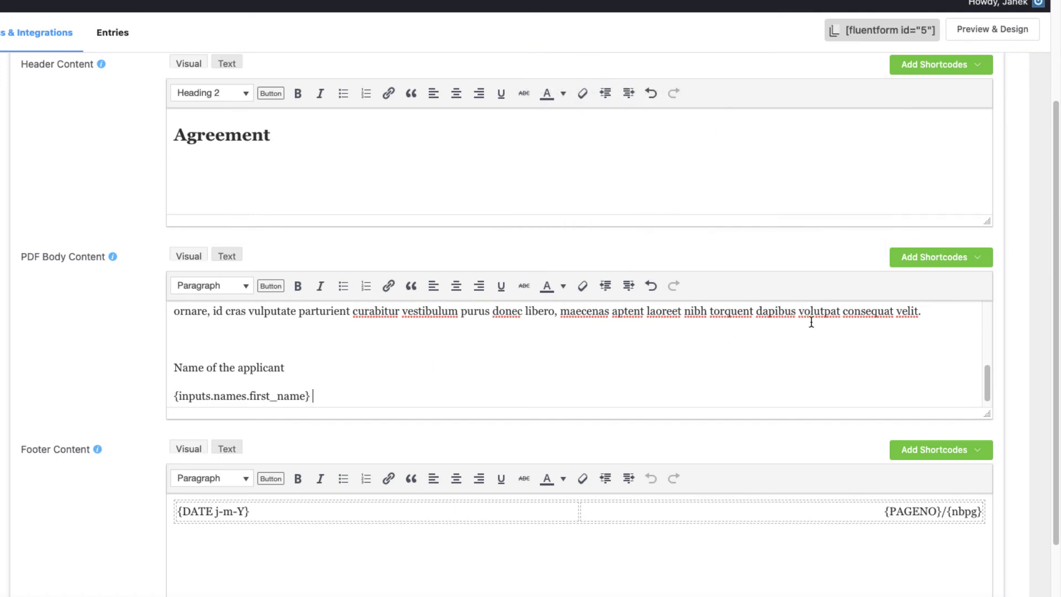
{"action": "left_click", "coordinate": [933, 257]}
{"action": "left_click", "coordinate": [718, 135]}
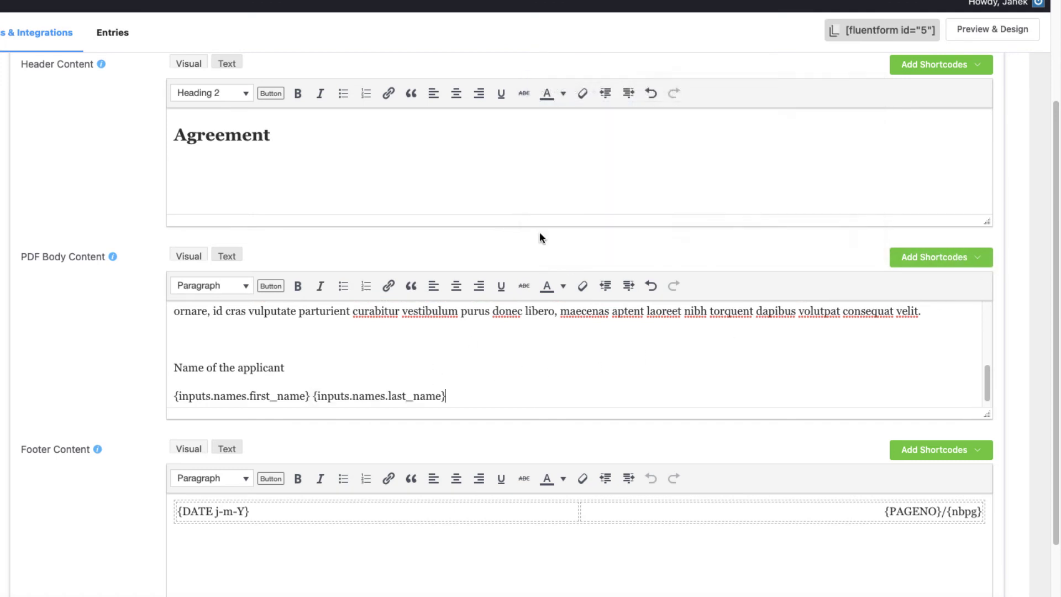
Step: Insert the last-name shortcode after the first name in the opening sentence
{"action": "scroll", "coordinate": [623, 367], "scroll_direction": "up", "scroll_amount": 6}
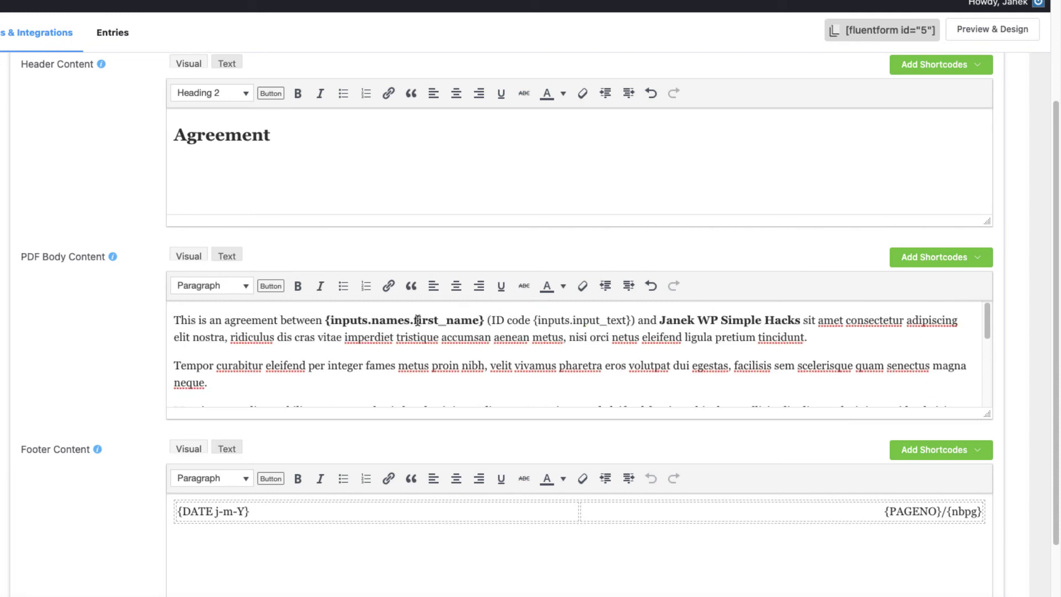
{"action": "left_click", "coordinate": [484, 320]}
{"action": "left_click", "coordinate": [949, 259]}
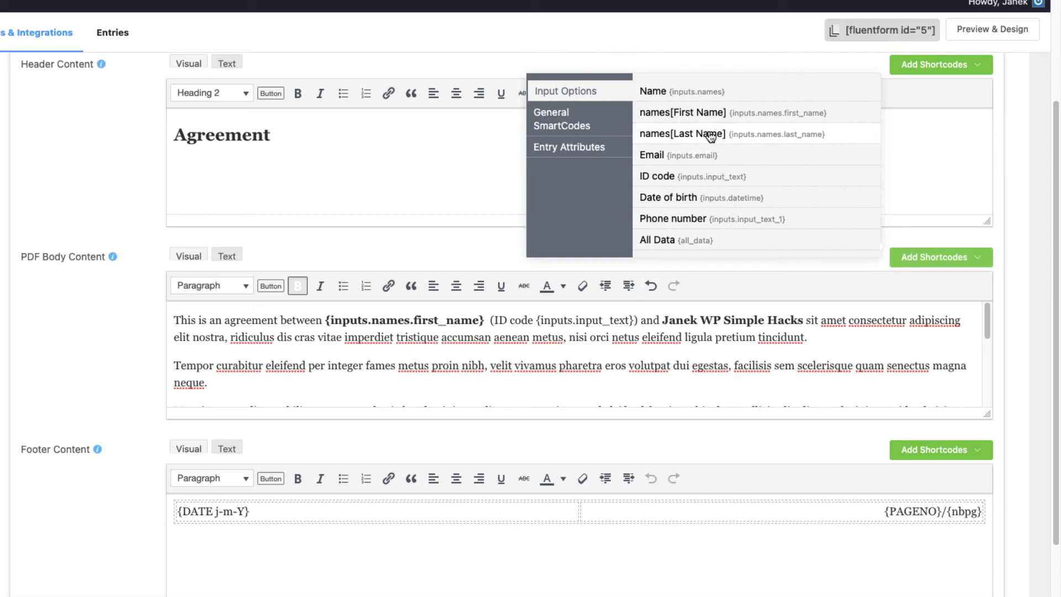
{"action": "left_click", "coordinate": [710, 136]}
{"action": "scroll", "coordinate": [467, 381], "scroll_direction": "down", "scroll_amount": 5}
{"action": "scroll", "coordinate": [467, 381], "scroll_direction": "up", "scroll_amount": 1}
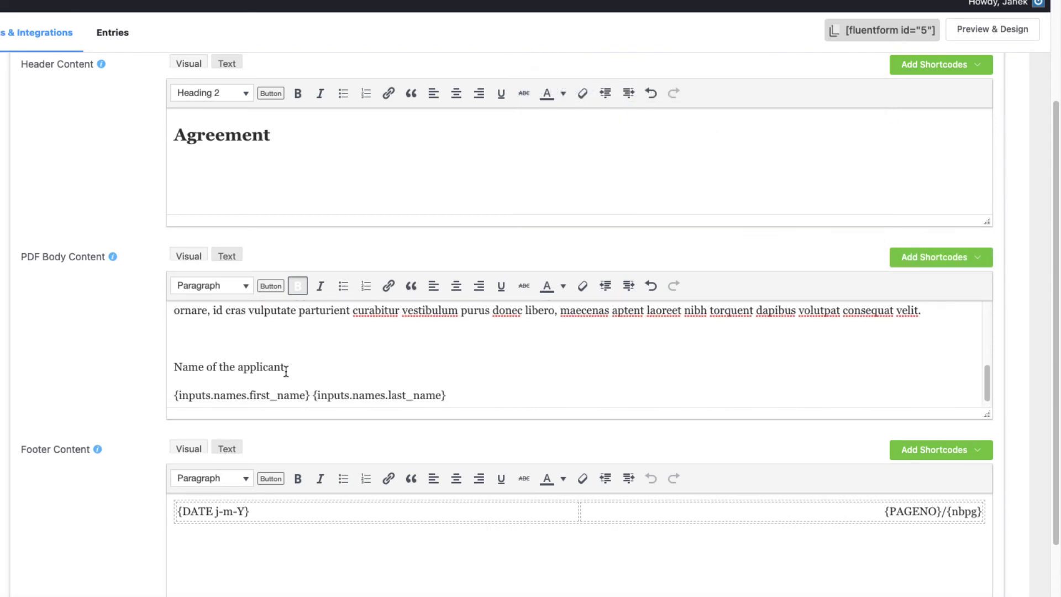
Step: Add 'Date of birth:', 'ID code' and 'Phone number:' lines, each followed by its matching field shortcode
{"action": "left_click", "coordinate": [466, 400]}
{"action": "key", "text": "Return"}
{"action": "type", "text": "Dat"}
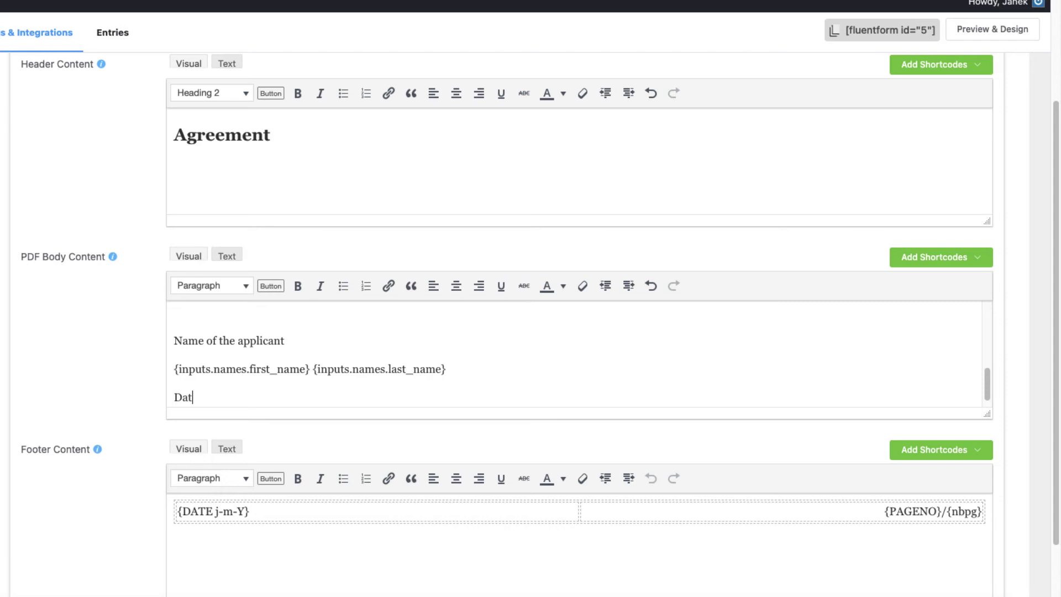
{"action": "type", "text": "e of birth:"}
{"action": "left_click", "coordinate": [950, 260]}
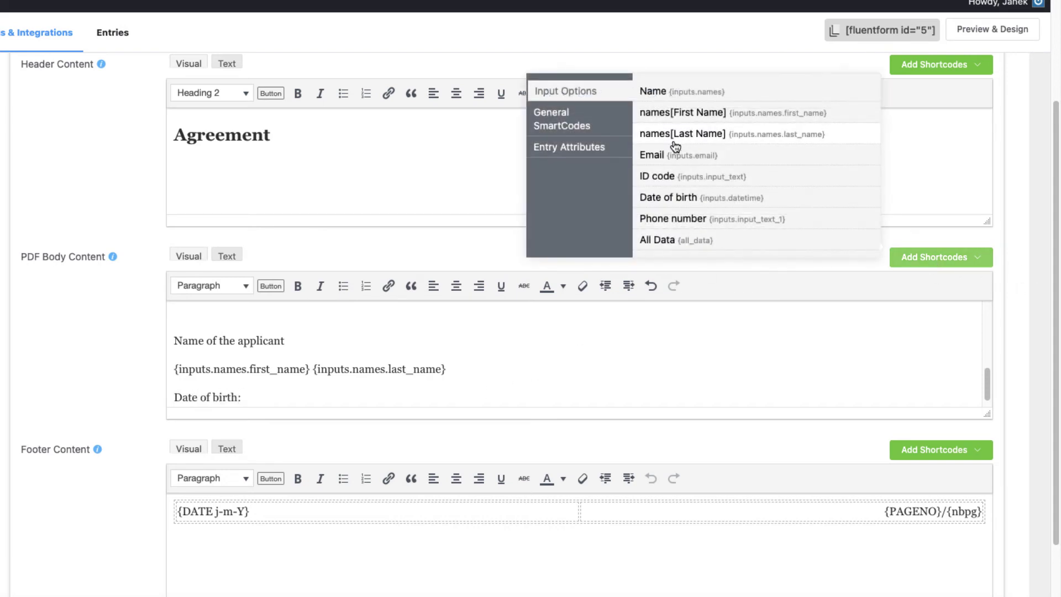
{"action": "left_click", "coordinate": [669, 200]}
{"action": "key", "text": "Return"}
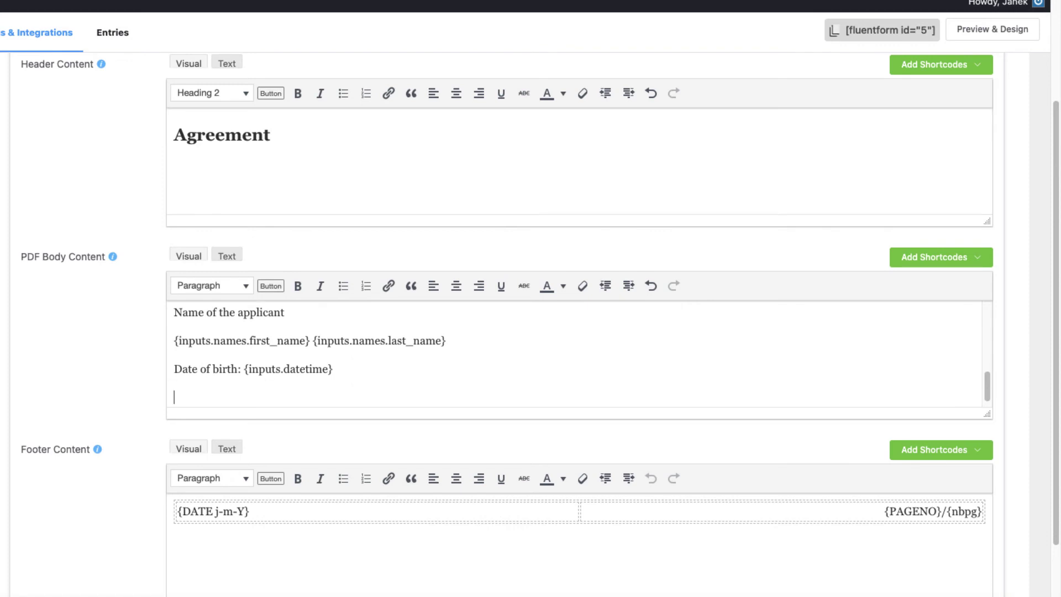
{"action": "type", "text": "ID code:"}
{"action": "left_click", "coordinate": [939, 258]}
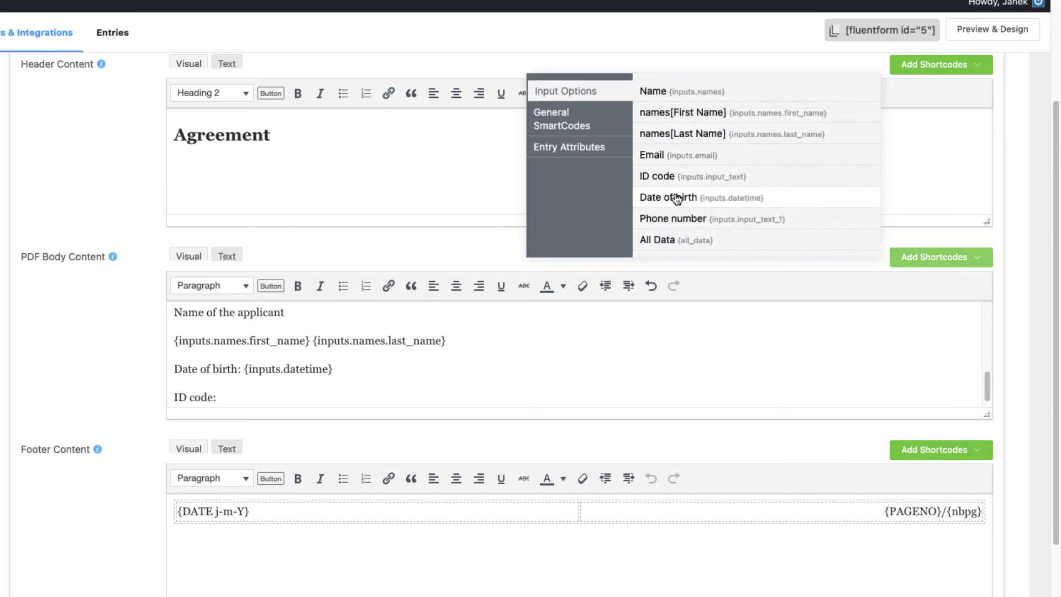
{"action": "left_click", "coordinate": [673, 177]}
{"action": "key", "text": "Return"}
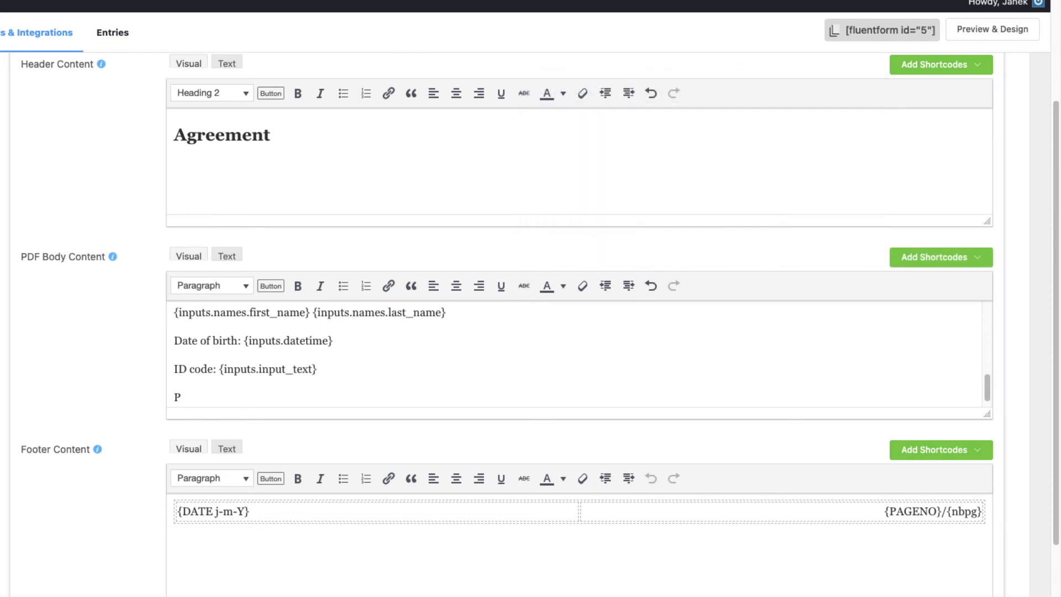
{"action": "type", "text": "Phone number:"}
{"action": "left_click", "coordinate": [971, 258]}
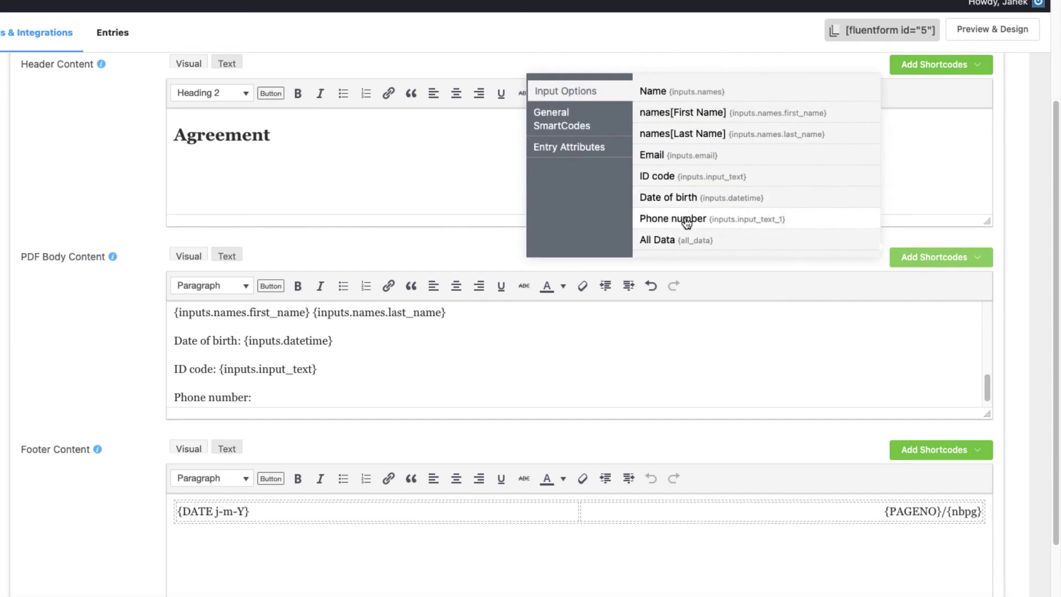
{"action": "left_click", "coordinate": [687, 221]}
{"action": "scroll", "coordinate": [429, 346], "scroll_direction": "down", "scroll_amount": 3}
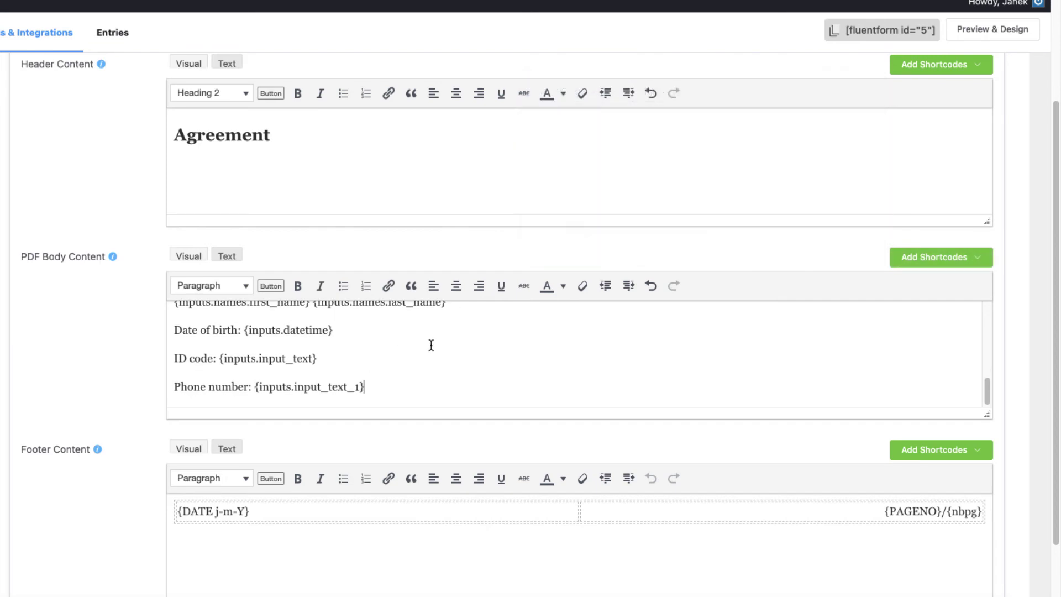
Step: Replace the footer contents with 'Date:' plus the dd/mm/yyyy date smart code, then save the feed
{"action": "triple_click", "coordinate": [368, 434]}
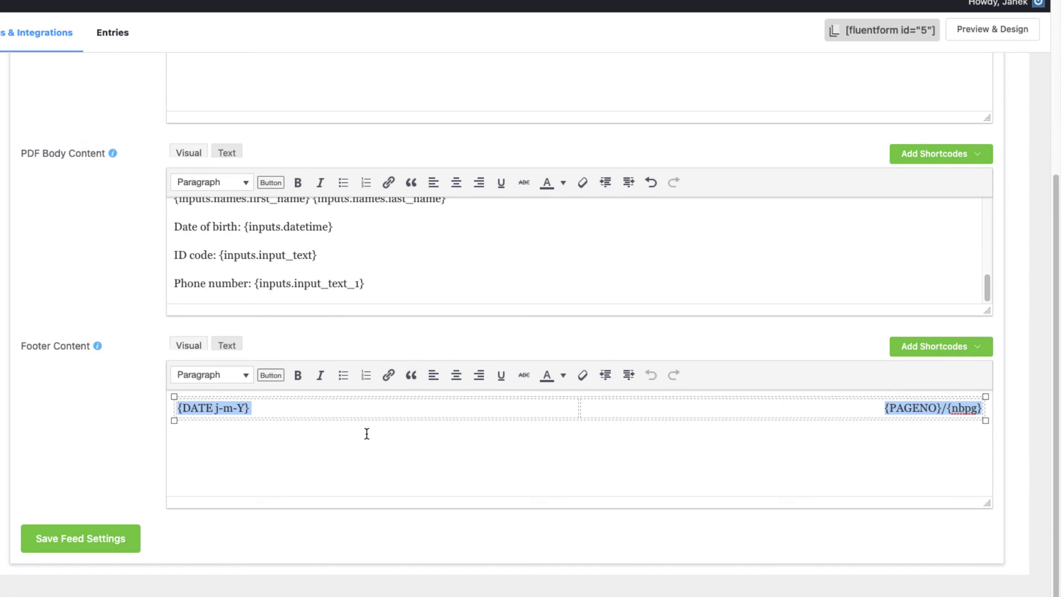
{"action": "key", "text": "BackSpace"}
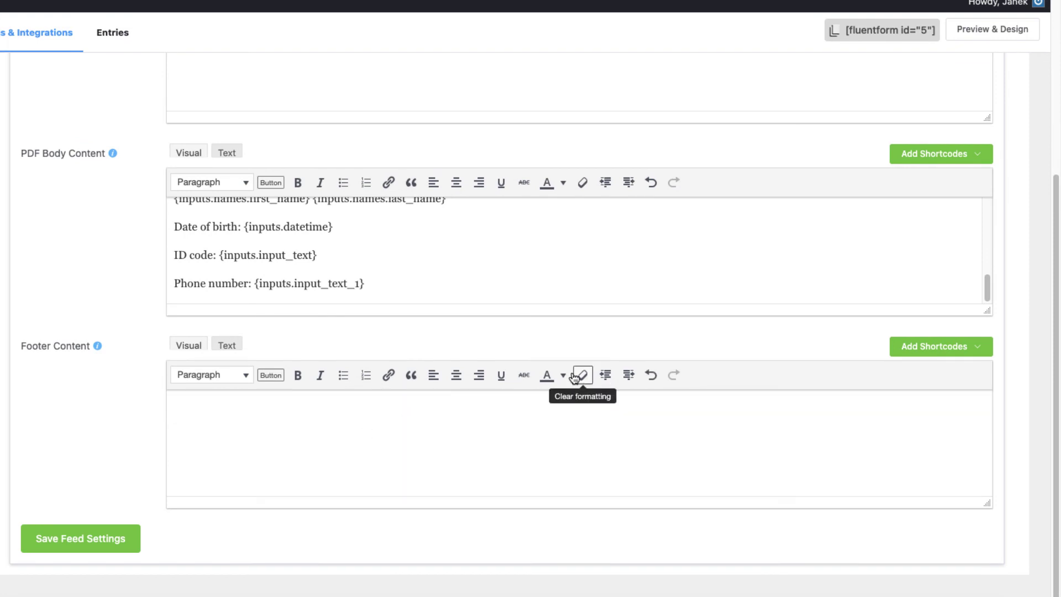
{"action": "type", "text": "Date:"}
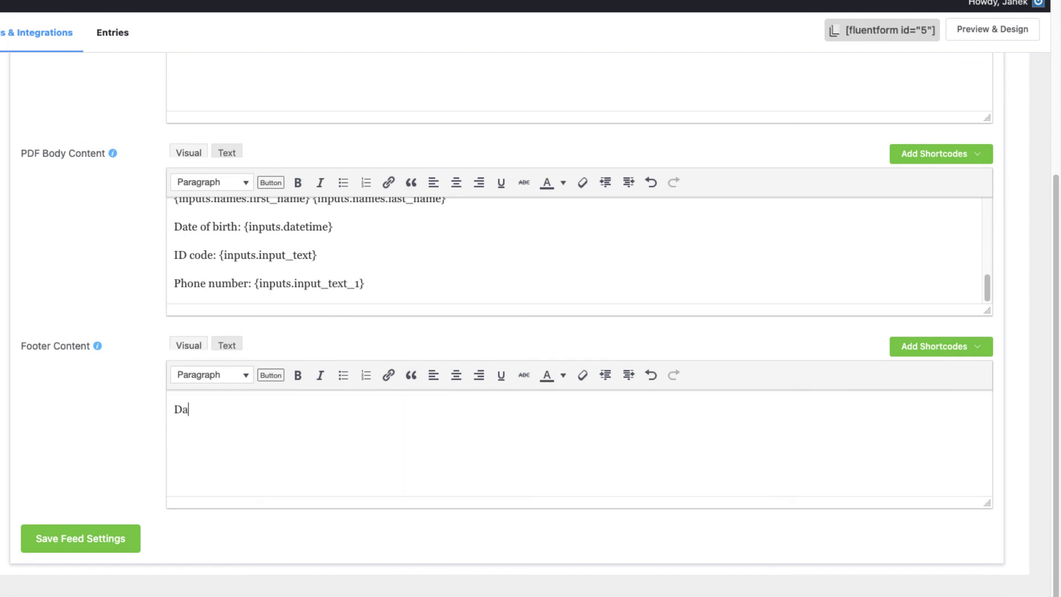
{"action": "left_click", "coordinate": [956, 347]}
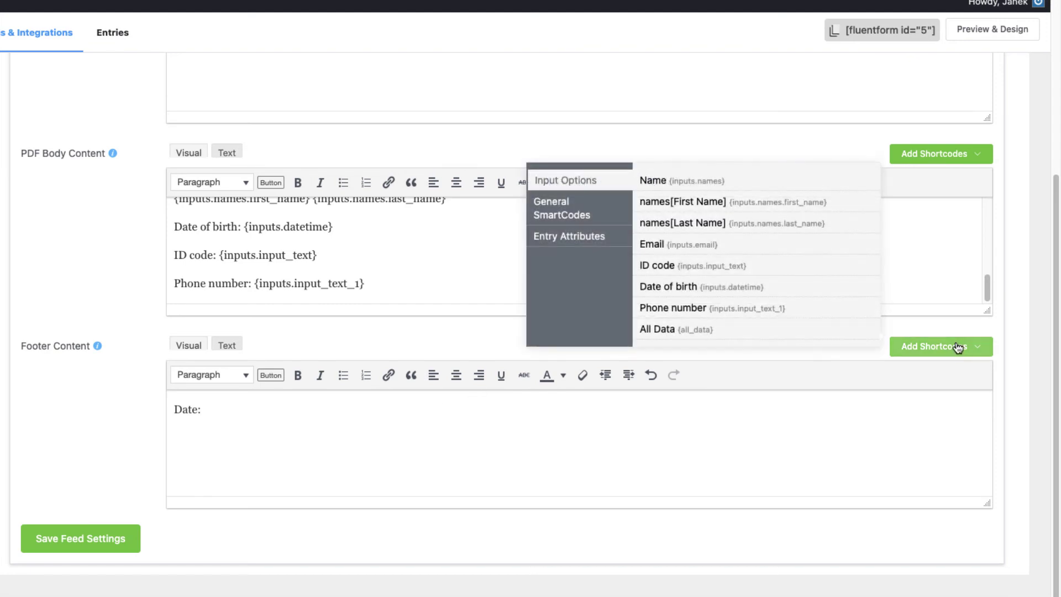
{"action": "left_click", "coordinate": [554, 211]}
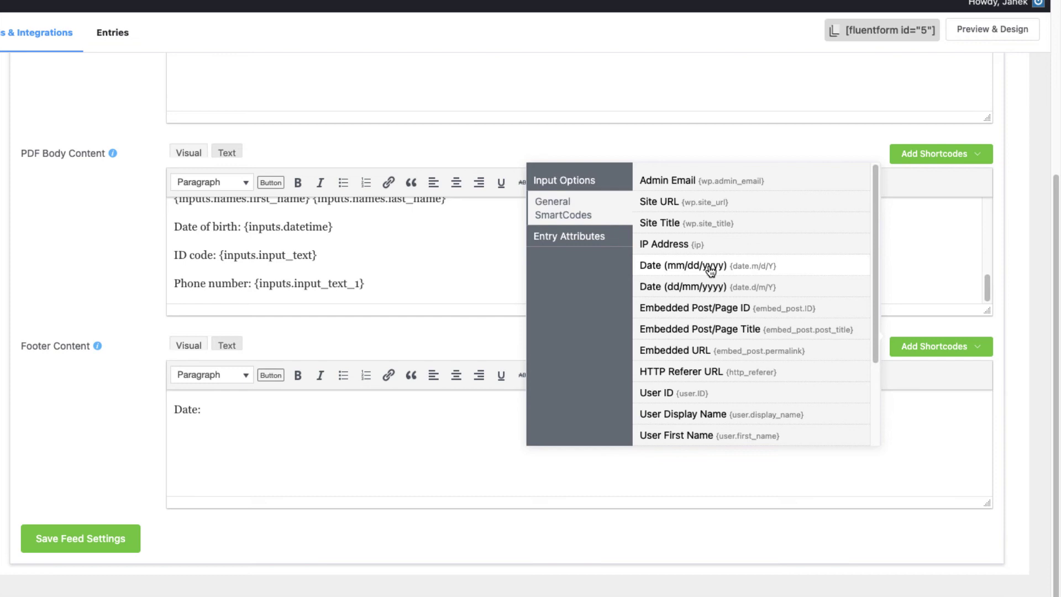
{"action": "left_click", "coordinate": [697, 285]}
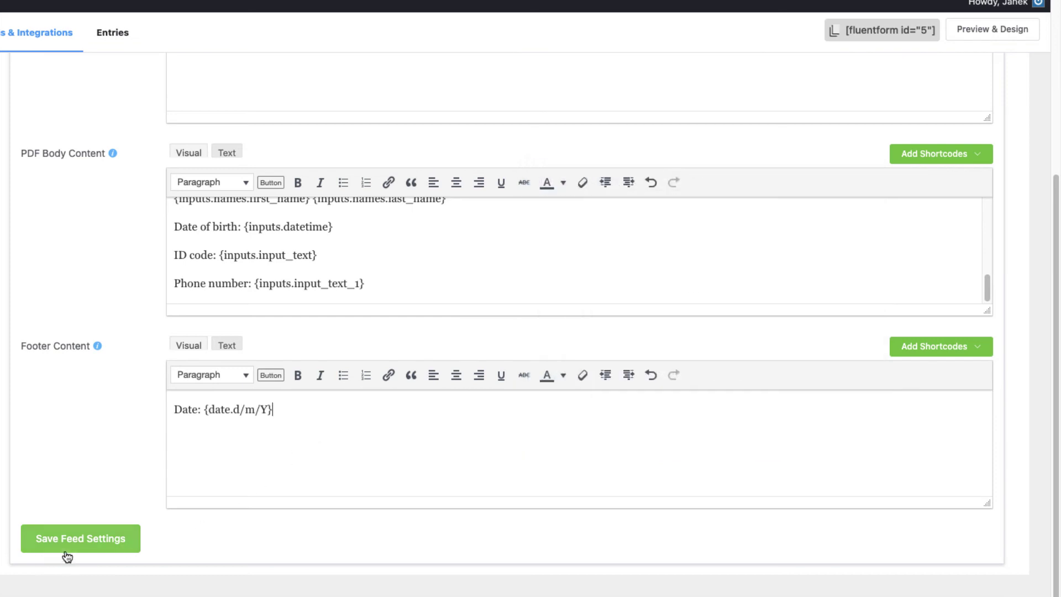
{"action": "left_click", "coordinate": [98, 540]}
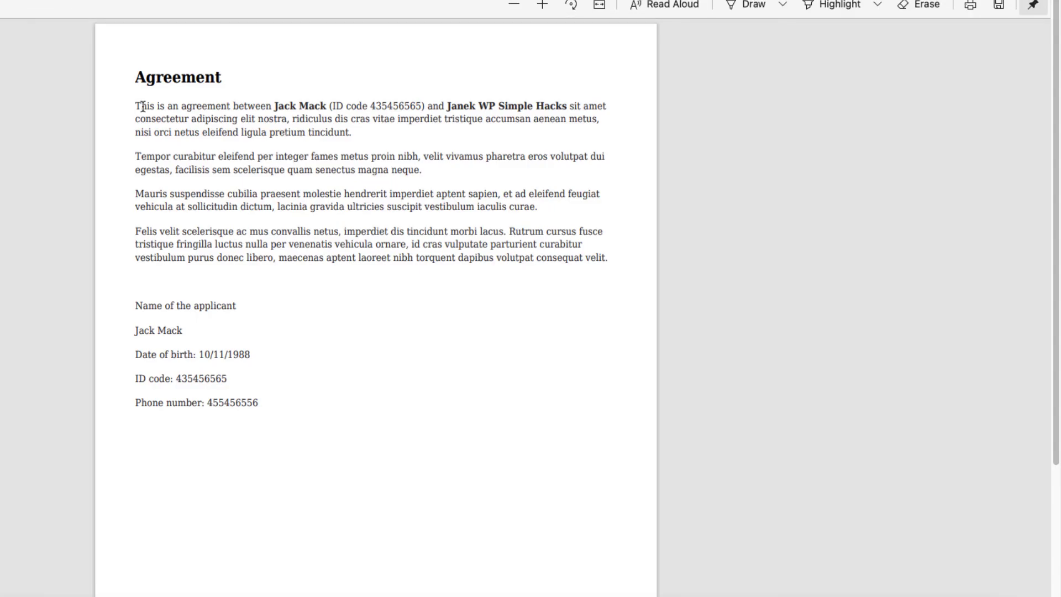
{"action": "left_click_drag", "start_coordinate": [139, 106], "coordinate": [618, 266]}
{"action": "left_click", "coordinate": [469, 312]}
{"action": "scroll", "coordinate": [470, 317], "scroll_direction": "down", "scroll_amount": 4}
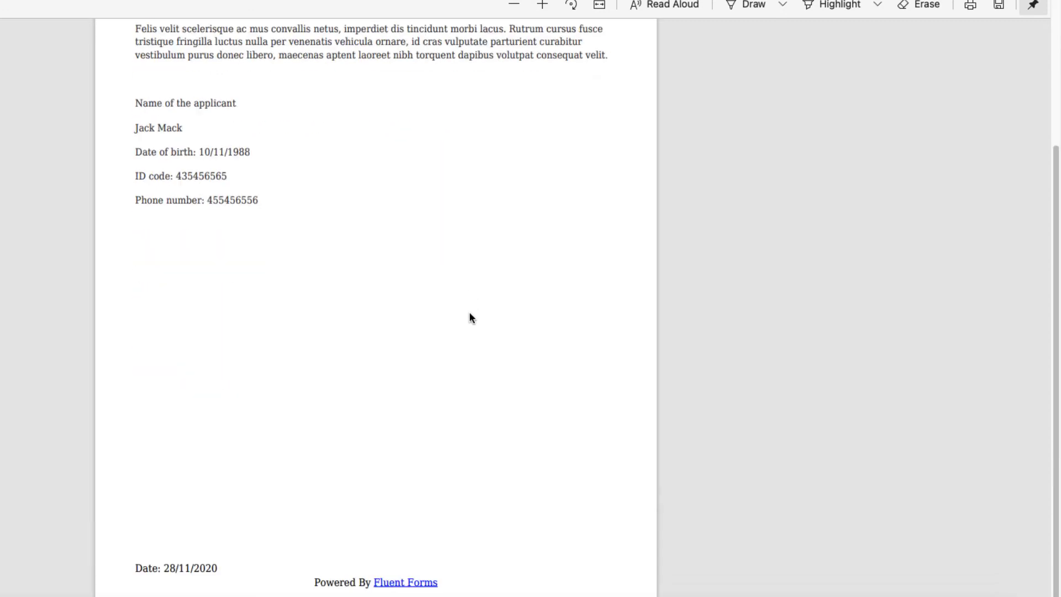
{"action": "scroll", "coordinate": [470, 315], "scroll_direction": "up", "scroll_amount": 4}
{"action": "scroll", "coordinate": [405, 230], "scroll_direction": "down", "scroll_amount": 4}
{"action": "left_click_drag", "start_coordinate": [313, 582], "coordinate": [458, 581]}
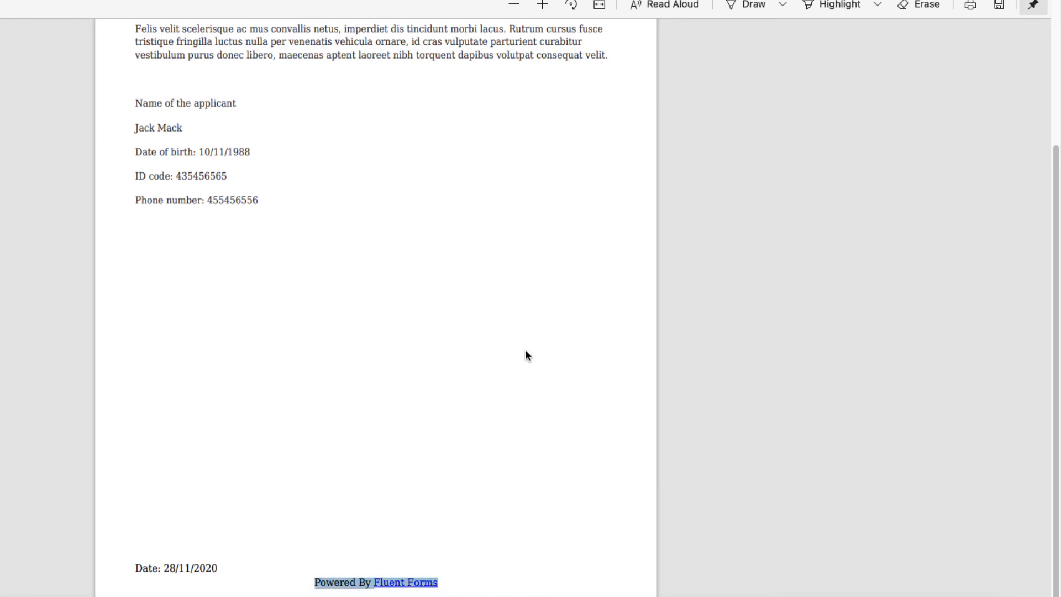
{"action": "left_click", "coordinate": [331, 477]}
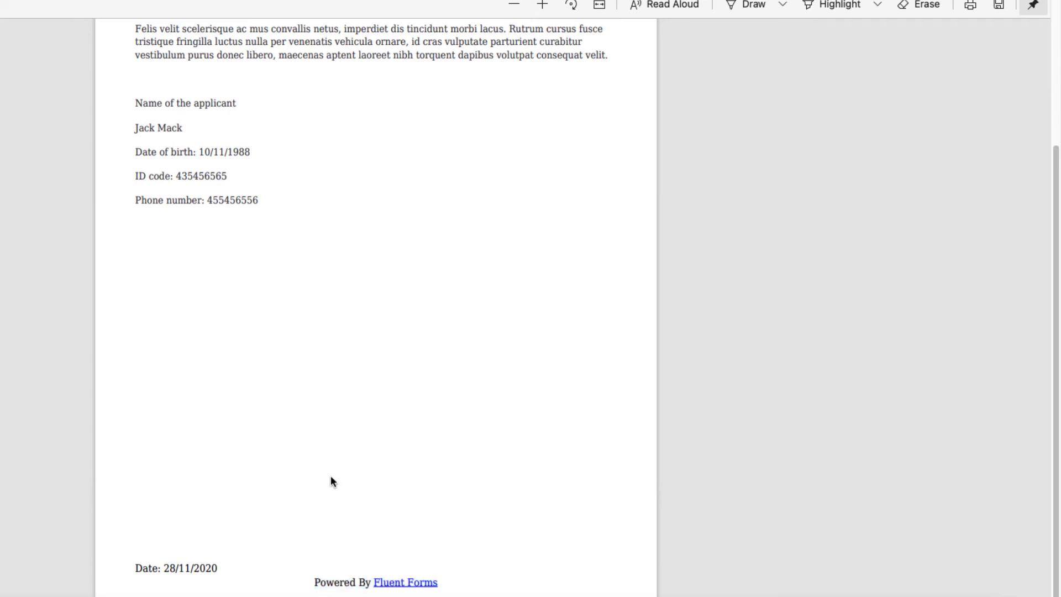
{"action": "left_click_drag", "start_coordinate": [311, 582], "coordinate": [504, 572]}
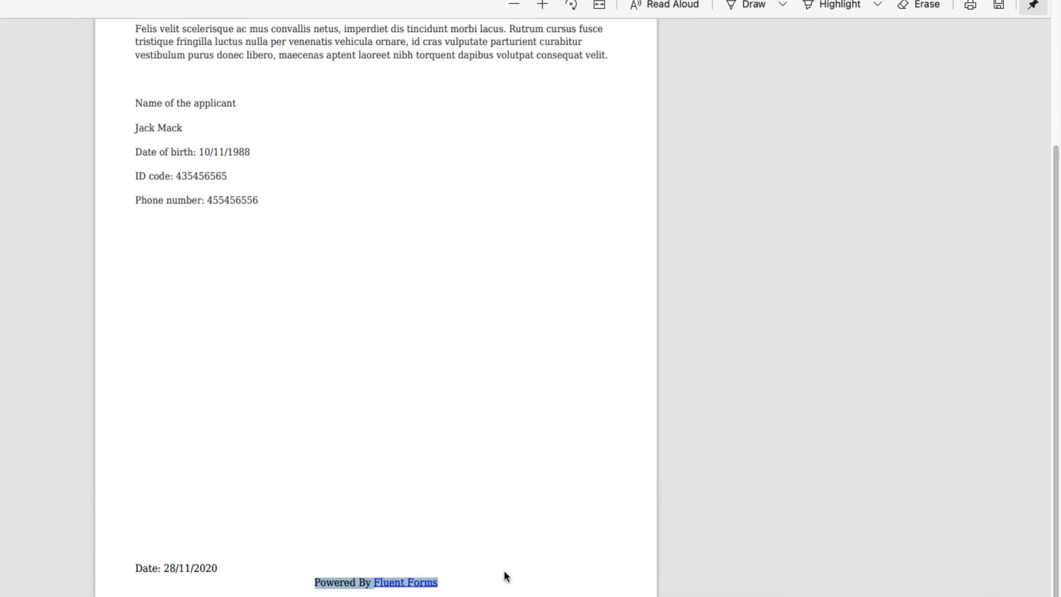
{"action": "scroll", "coordinate": [451, 367], "scroll_direction": "up", "scroll_amount": 4}
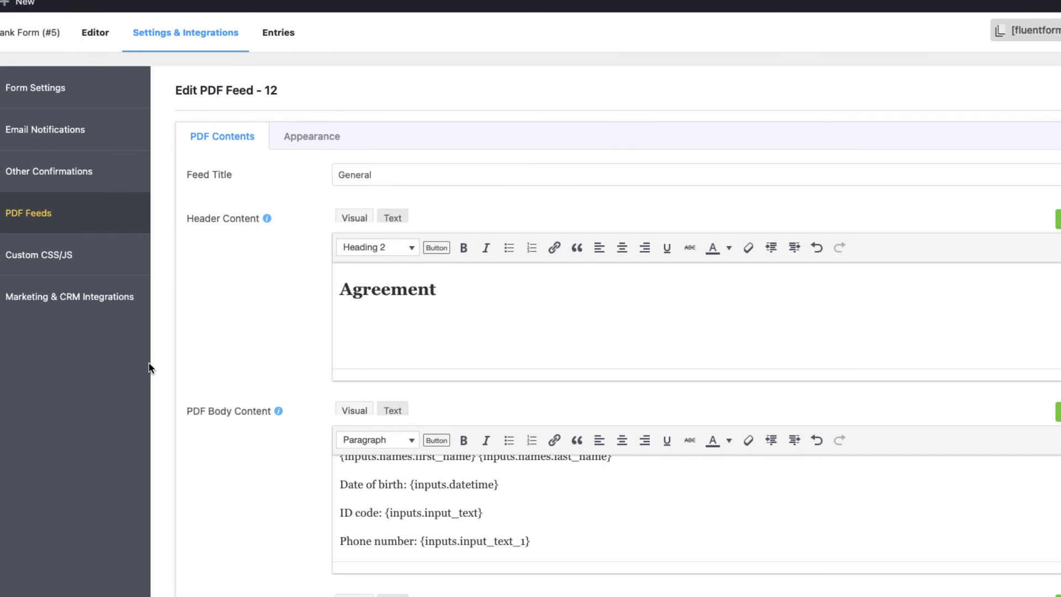
Step: Create a new notification named 'Apllicant copy', sent to the Email field, with subject 'Application copy'
{"action": "left_click", "coordinate": [49, 143]}
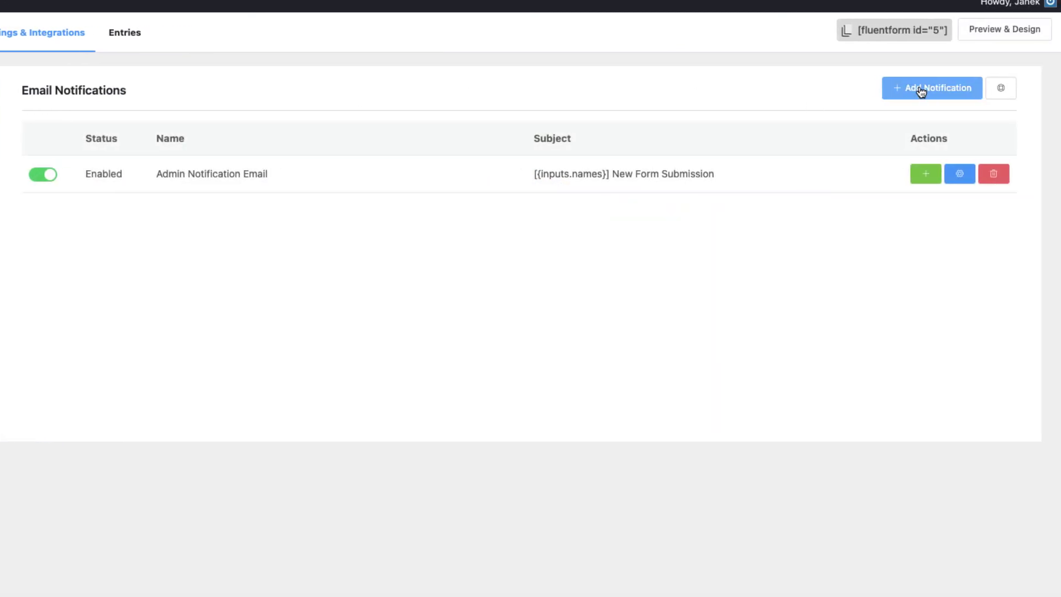
{"action": "left_click", "coordinate": [1046, 88]}
{"action": "left_click_drag", "start_coordinate": [260, 136], "coordinate": [106, 113]}
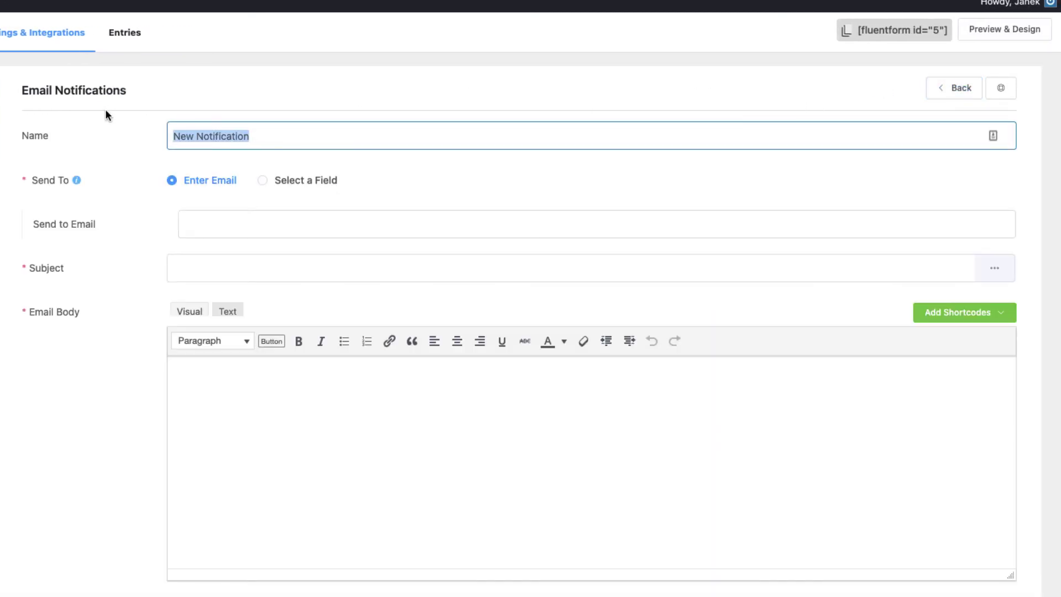
{"action": "type", "text": "Apllican"}
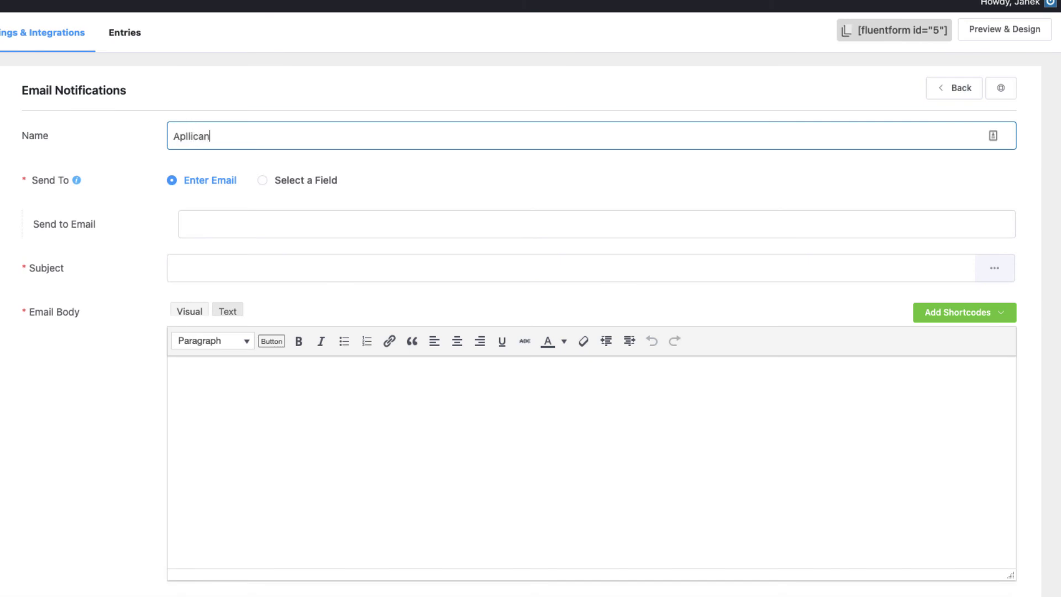
{"action": "type", "text": "t copy"}
{"action": "left_click", "coordinate": [263, 181]}
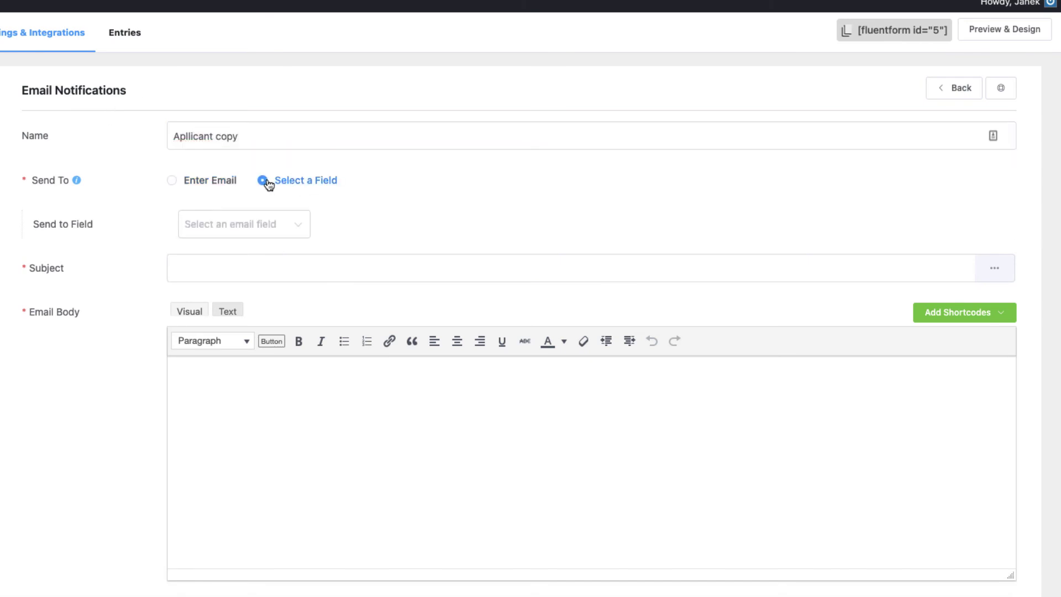
{"action": "left_click", "coordinate": [259, 227]}
{"action": "left_click", "coordinate": [207, 266]}
{"action": "left_click", "coordinate": [205, 268]}
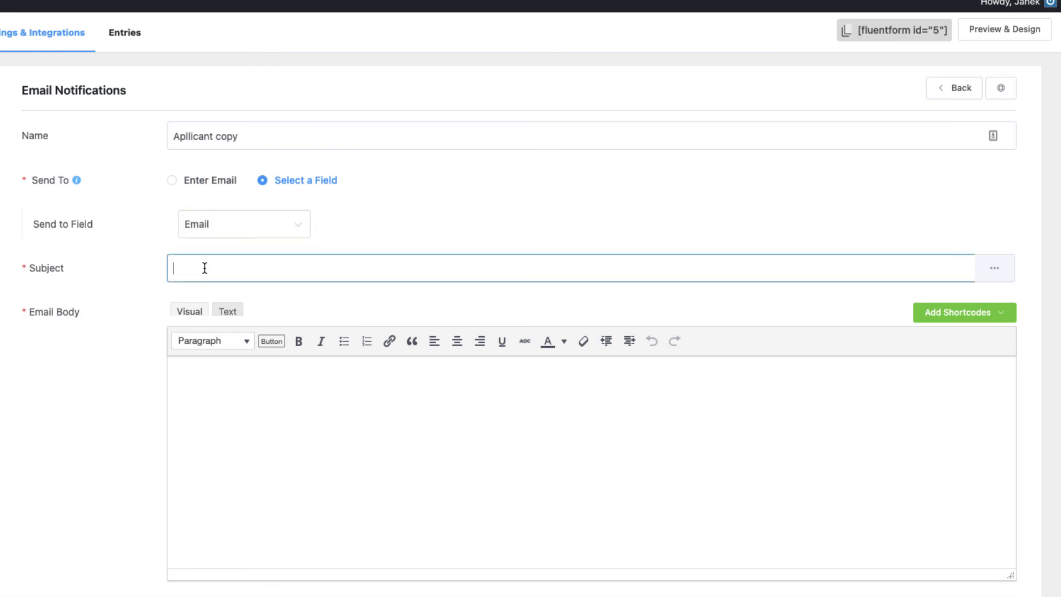
{"action": "type", "text": "Apllication ciop"}
Step: Insert {all_data} into the email body under an intro sentence about the attached PDF, fixing the 'cversion' typo
{"action": "scroll", "coordinate": [985, 267], "scroll_direction": "down", "scroll_amount": 1}
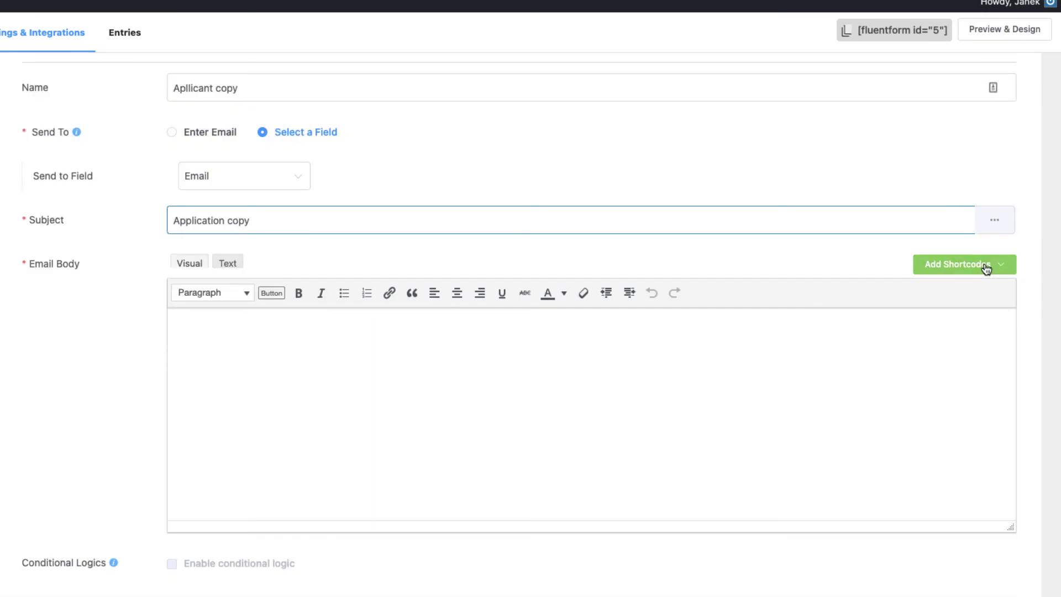
{"action": "left_click", "coordinate": [985, 268]}
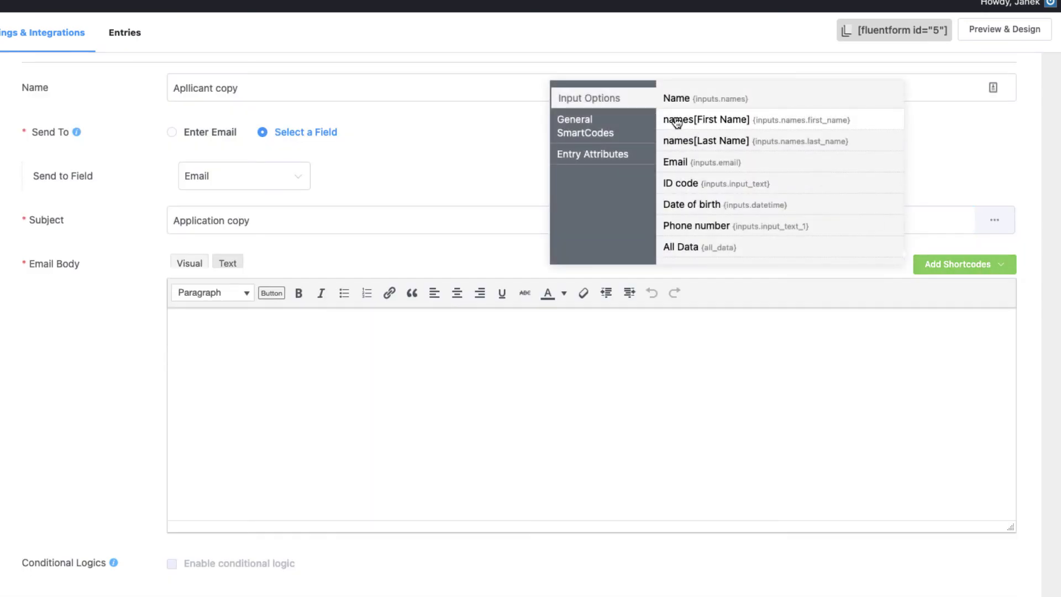
{"action": "left_click", "coordinate": [701, 247]}
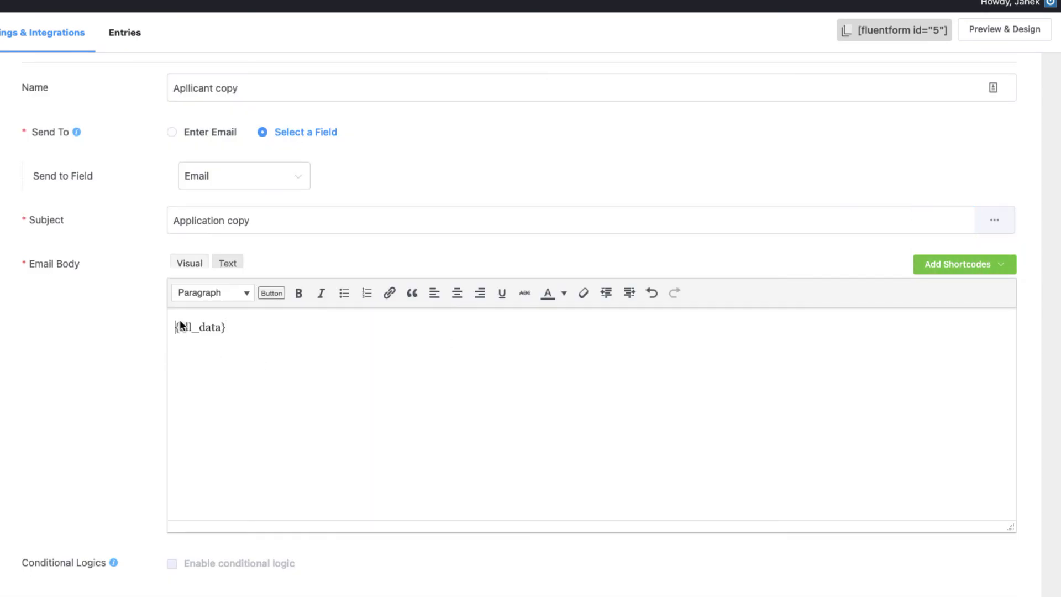
{"action": "type", "text": "Here is the copy of your data sent today. You will find the PDF cversion in the attachment of this email."}
{"action": "key", "text": "Return"}
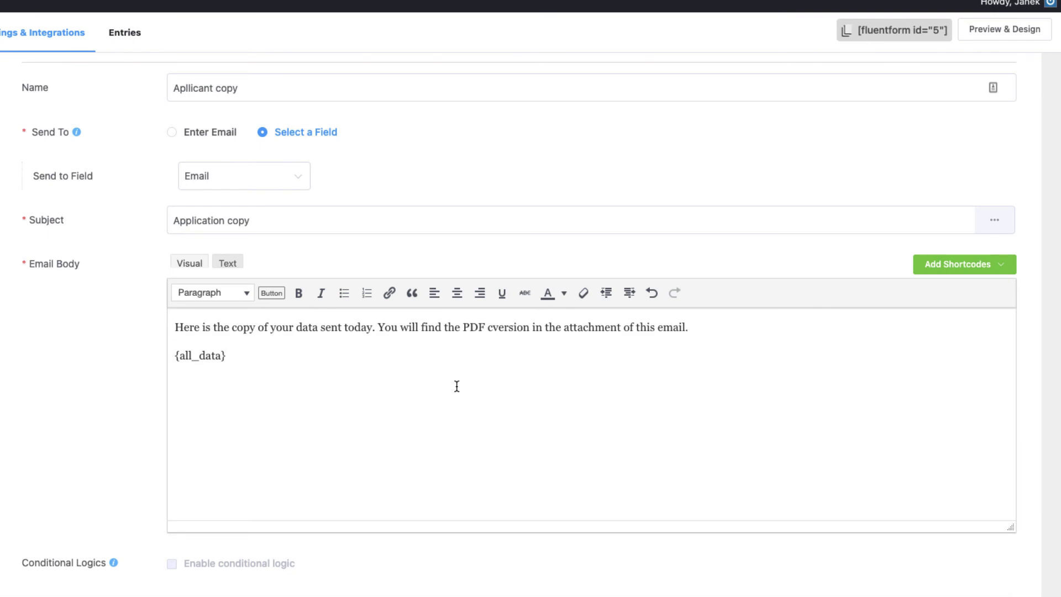
{"action": "left_click", "coordinate": [491, 328]}
{"action": "key", "text": "BackSpace"}
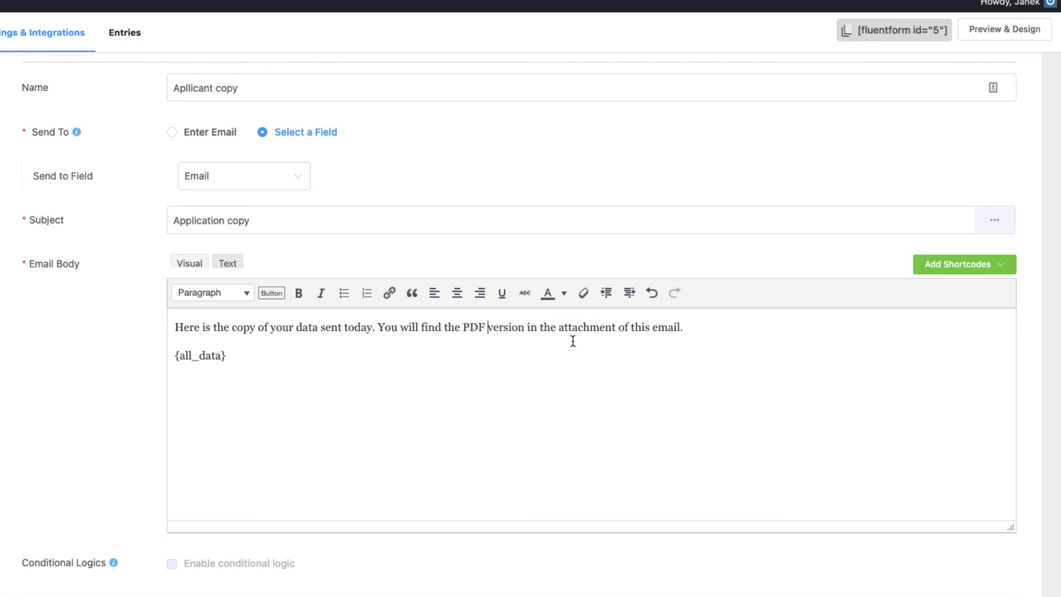
{"action": "scroll", "coordinate": [579, 373], "scroll_direction": "down", "scroll_amount": 1}
{"action": "scroll", "coordinate": [578, 374], "scroll_direction": "down", "scroll_amount": 3}
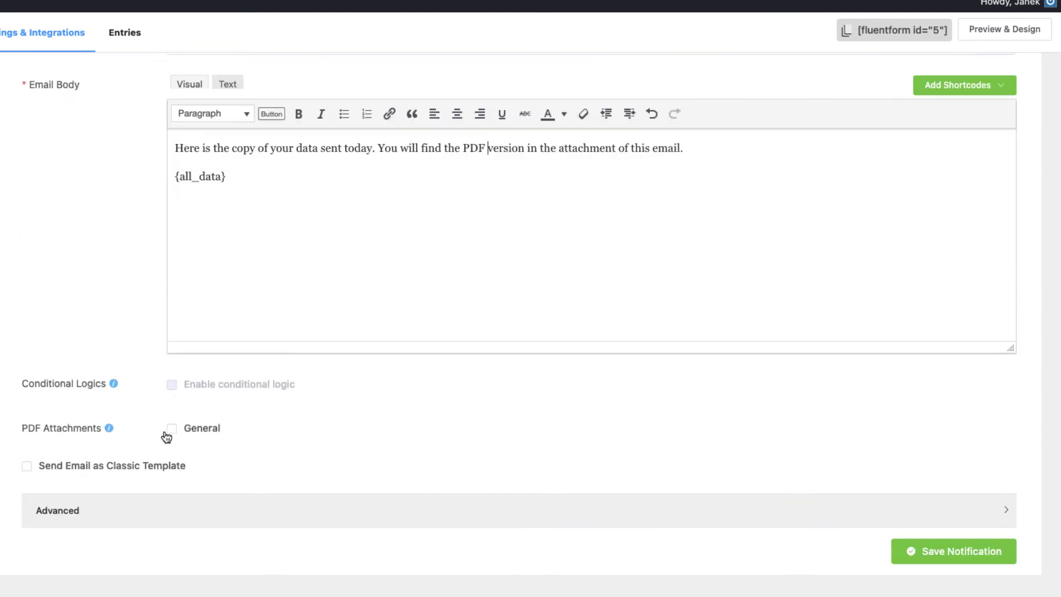
Step: Attach the General PDF to the notification and expand the advanced settings
{"action": "left_click", "coordinate": [171, 429]}
{"action": "scroll", "coordinate": [282, 453], "scroll_direction": "down", "scroll_amount": 1}
{"action": "left_click", "coordinate": [293, 511]}
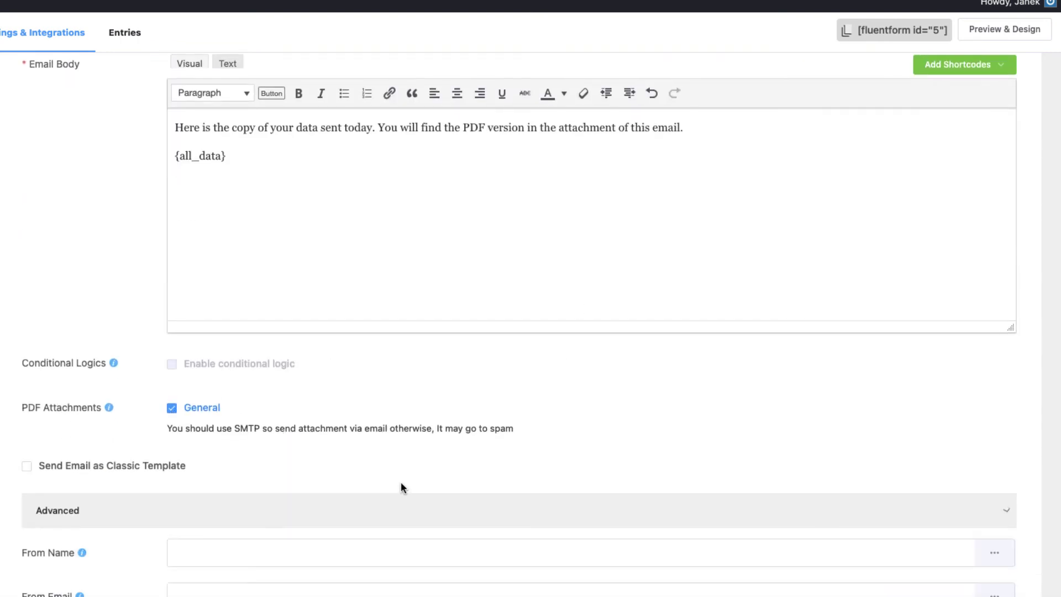
{"action": "scroll", "coordinate": [342, 431], "scroll_direction": "down", "scroll_amount": 4}
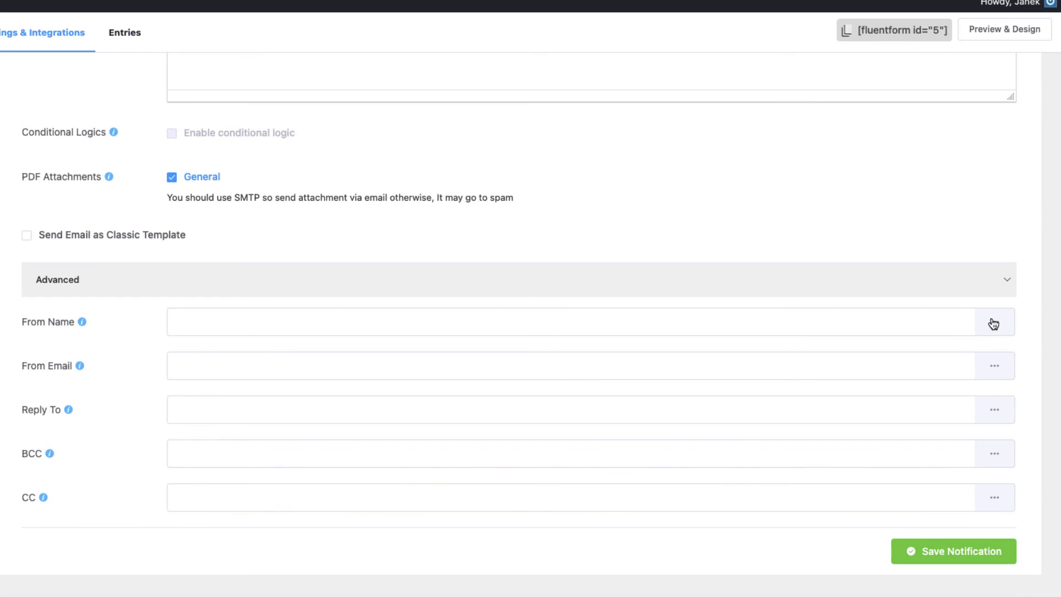
Step: Set sender name Demo LLC and a sender email, reuse that email as Reply To, and save the notification
{"action": "left_click", "coordinate": [962, 322]}
{"action": "type", "text": "Demo LLC"}
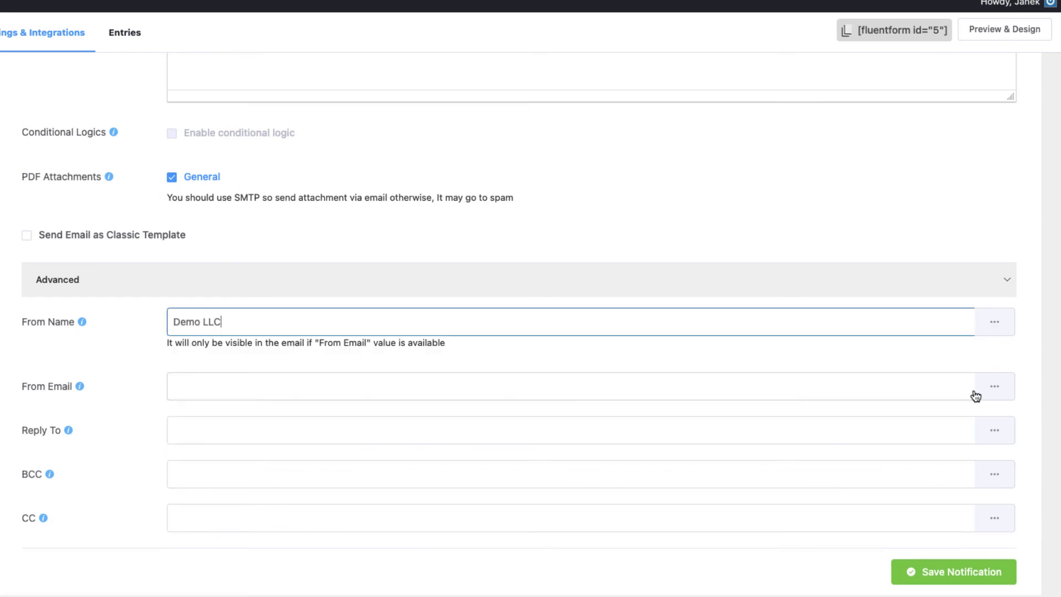
{"action": "left_click", "coordinate": [685, 385]}
{"action": "type", "text": "info"}
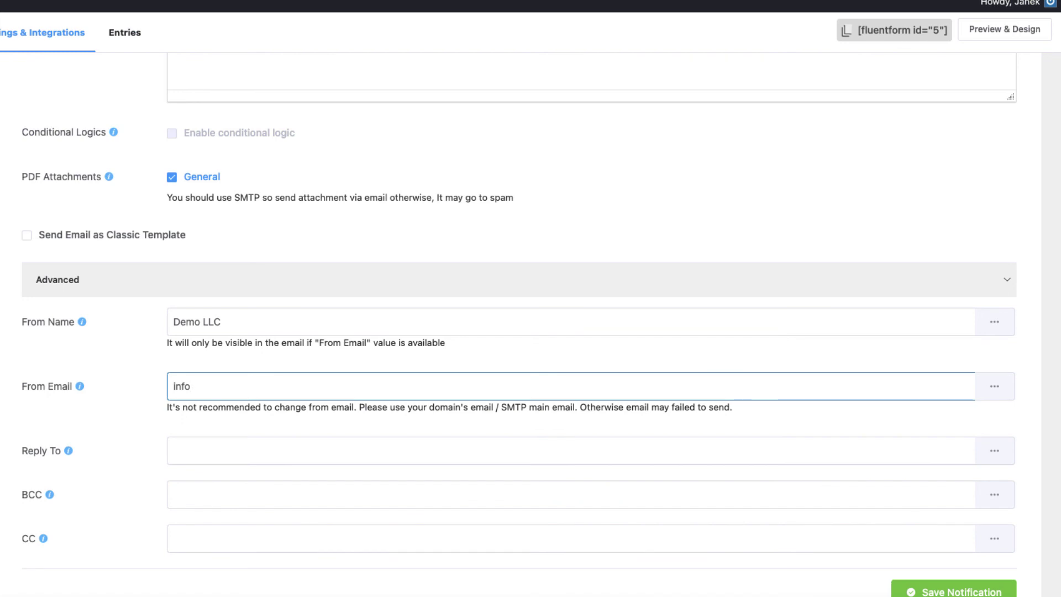
{"action": "type", "text": " @£email.com"}
{"action": "key", "text": "ctrl+a"}
{"action": "key", "text": "ctrl+c"}
{"action": "left_click", "coordinate": [312, 440]}
{"action": "key", "text": "ctrl+v"}
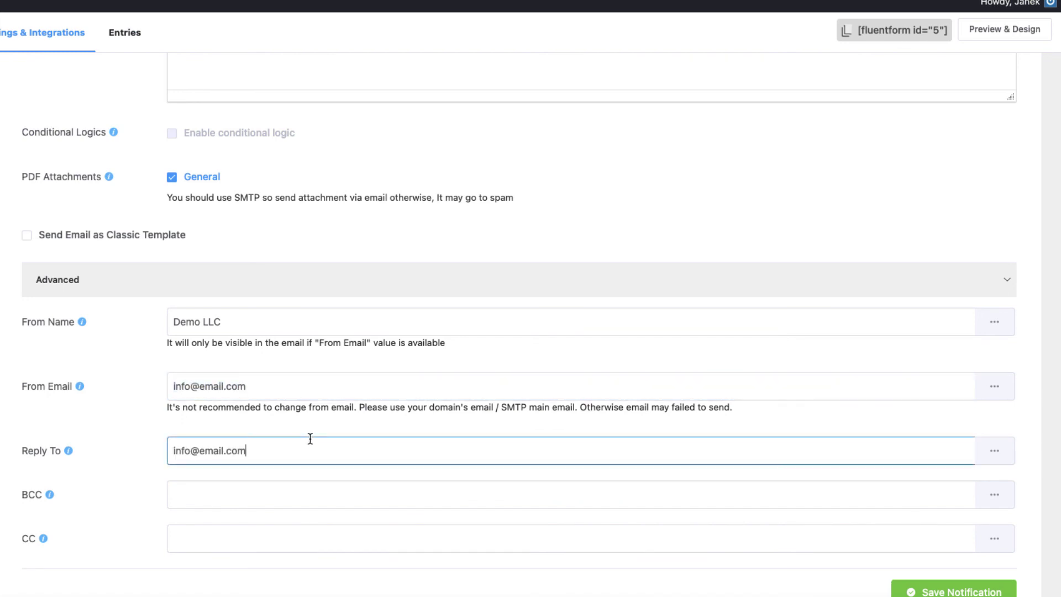
{"action": "scroll", "coordinate": [601, 444], "scroll_direction": "down", "scroll_amount": 1}
{"action": "left_click", "coordinate": [934, 553]}
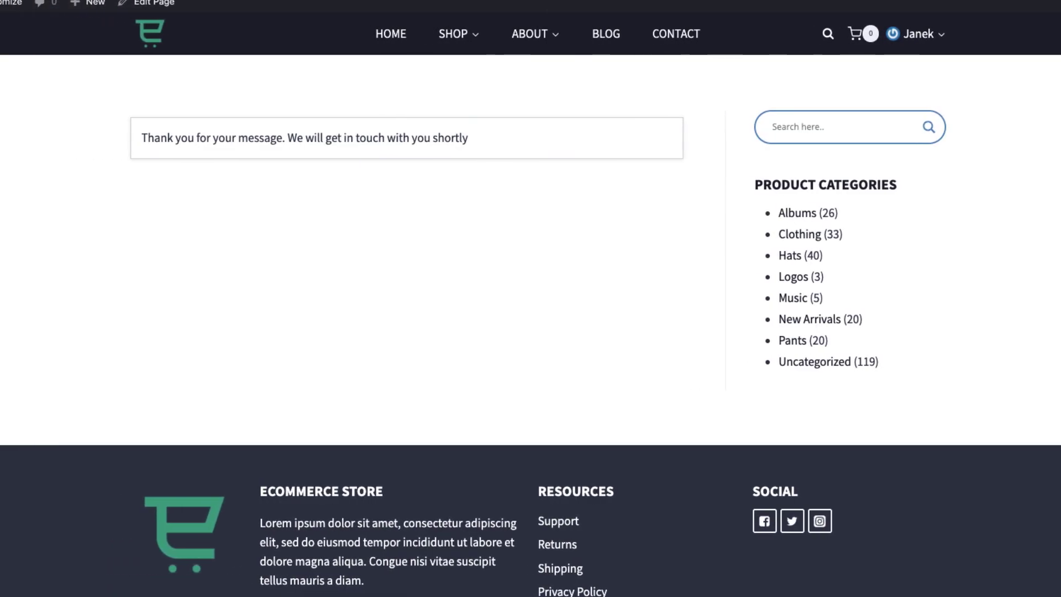
Step: Reload the form, fill it in with a sample applicant's name and details, and submit it
{"action": "left_click", "coordinate": [196, 142]}
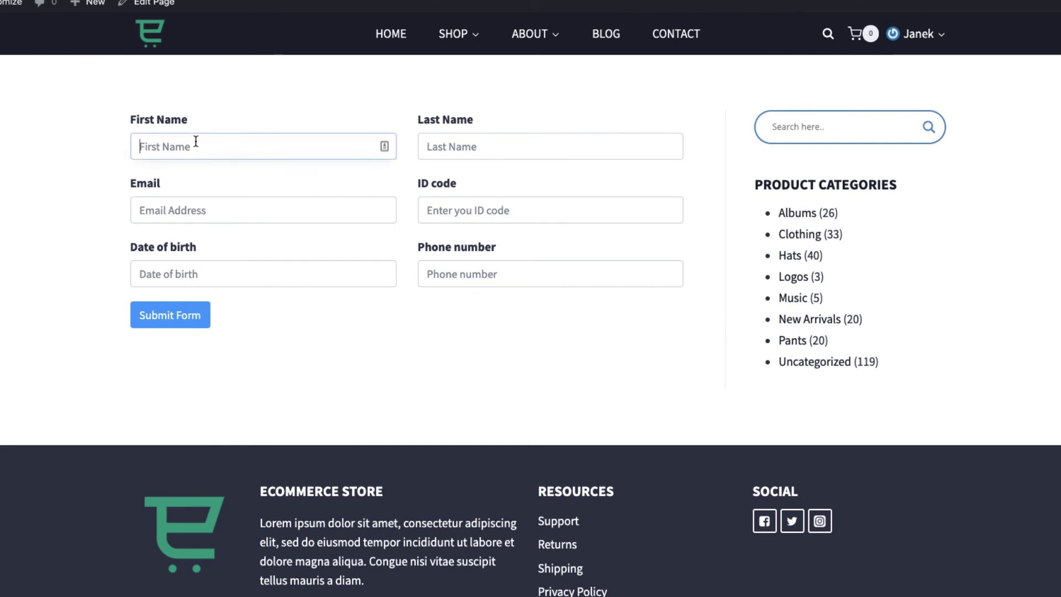
{"action": "type", "text": "Ja"}
{"action": "type", "text": "ck Mack"}
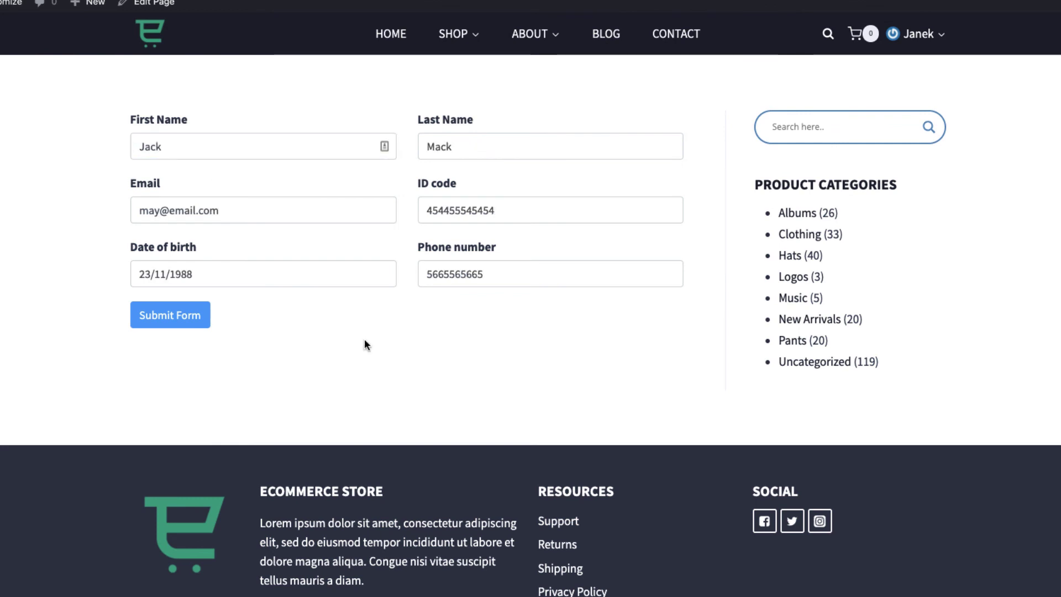
{"action": "left_click", "coordinate": [165, 325]}
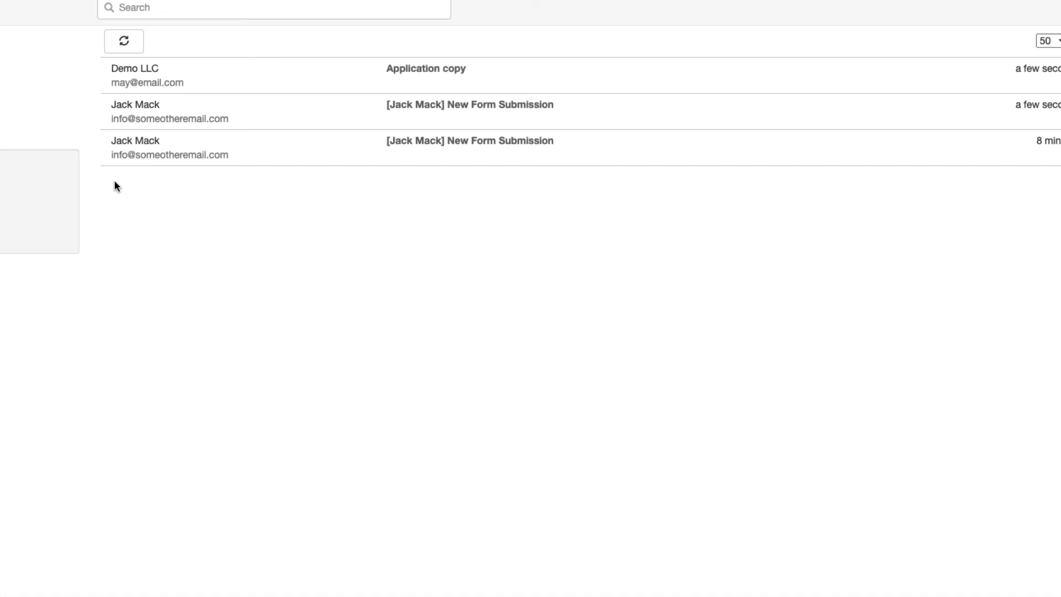
Step: Download General_6_12.pdf from the Application copy email's MIME parts, then view the New Form Submission email's MIME parts
{"action": "left_click", "coordinate": [417, 70]}
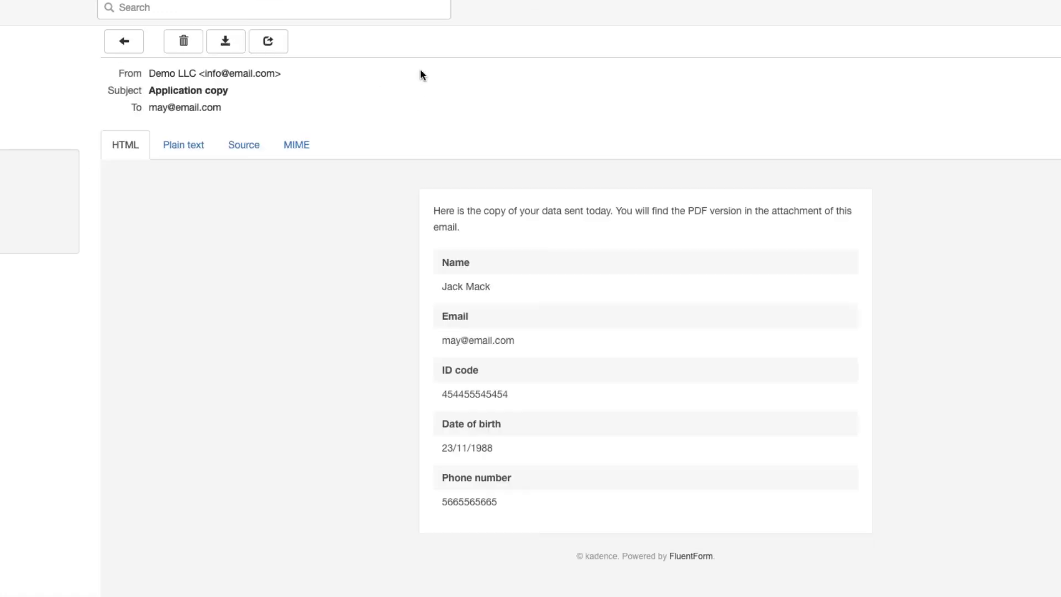
{"action": "left_click", "coordinate": [292, 145]}
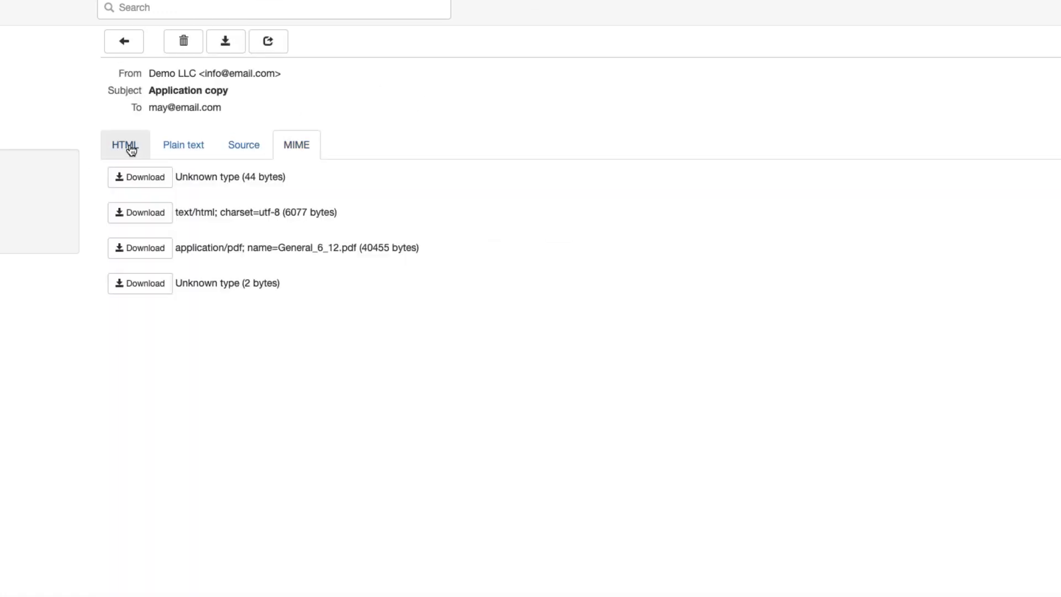
{"action": "left_click", "coordinate": [140, 253]}
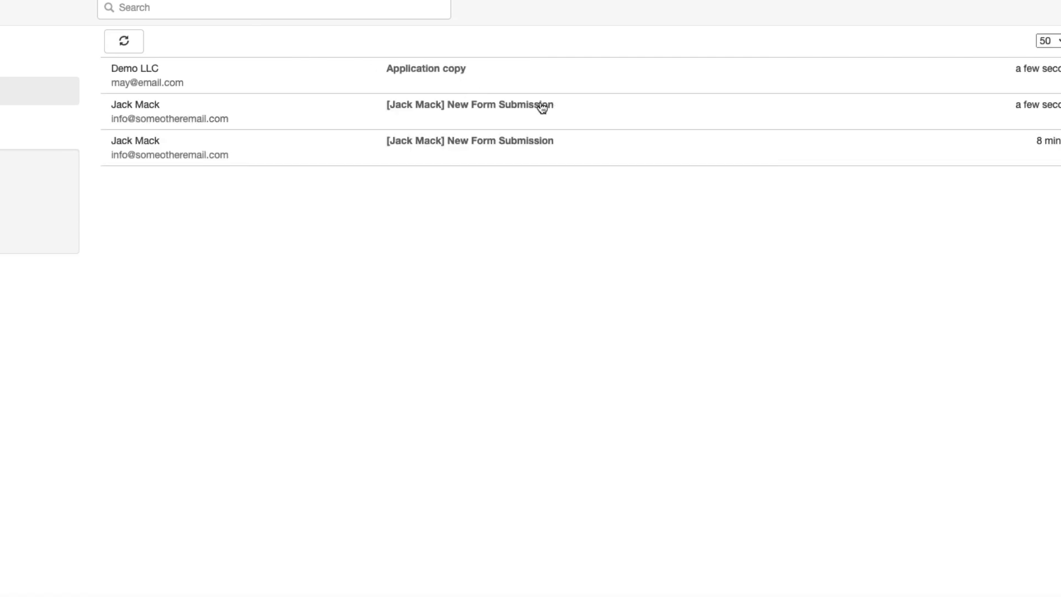
{"action": "left_click", "coordinate": [536, 105]}
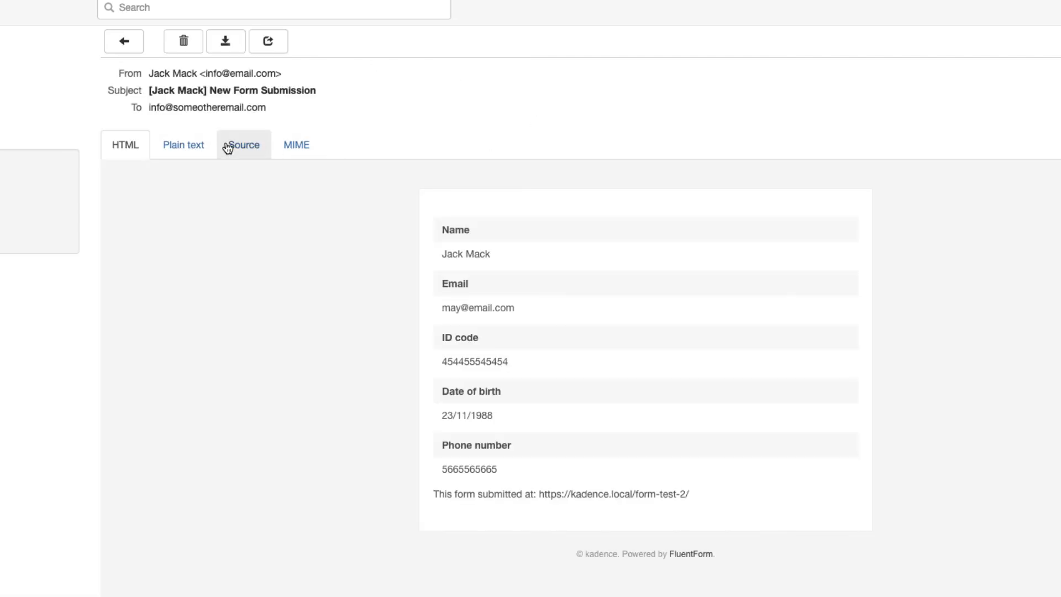
{"action": "left_click", "coordinate": [290, 149]}
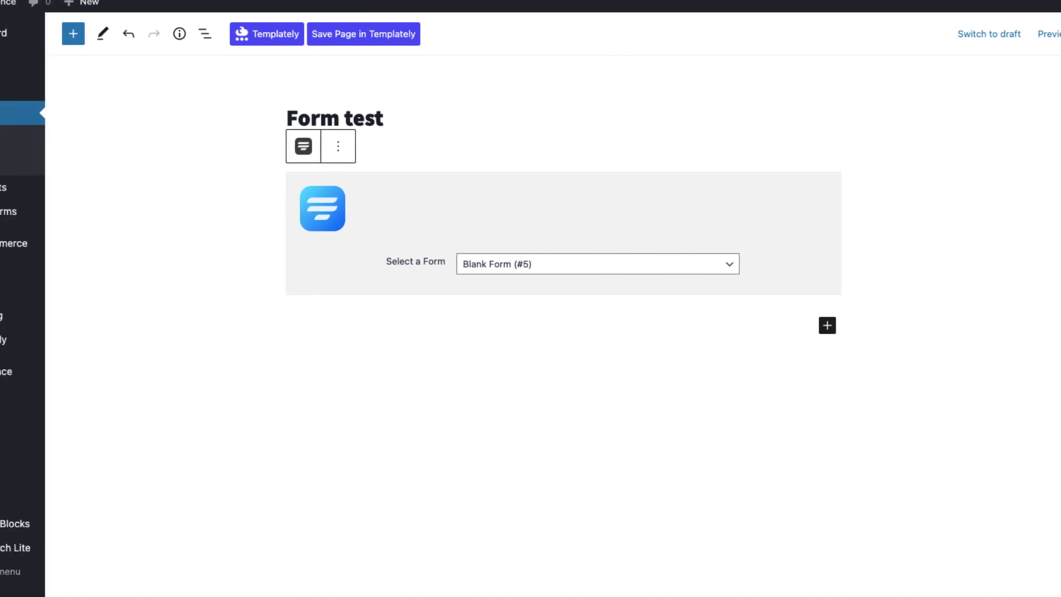
Step: Open submission #6 from the Fluent Forms Entries list to view its General PDF
{"action": "mouse_move", "coordinate": [64, 219]}
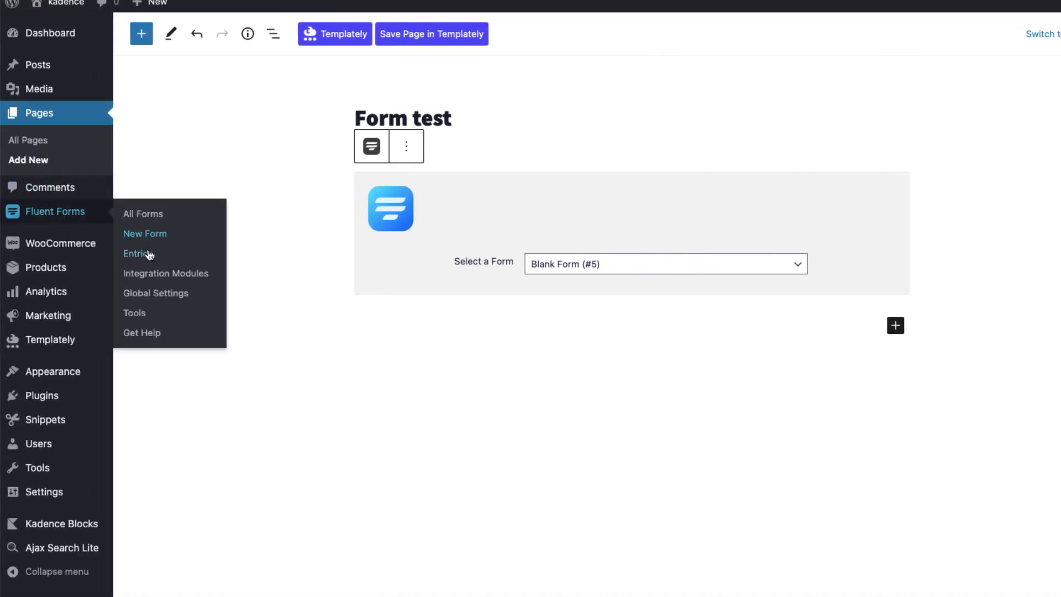
{"action": "left_click", "coordinate": [147, 254]}
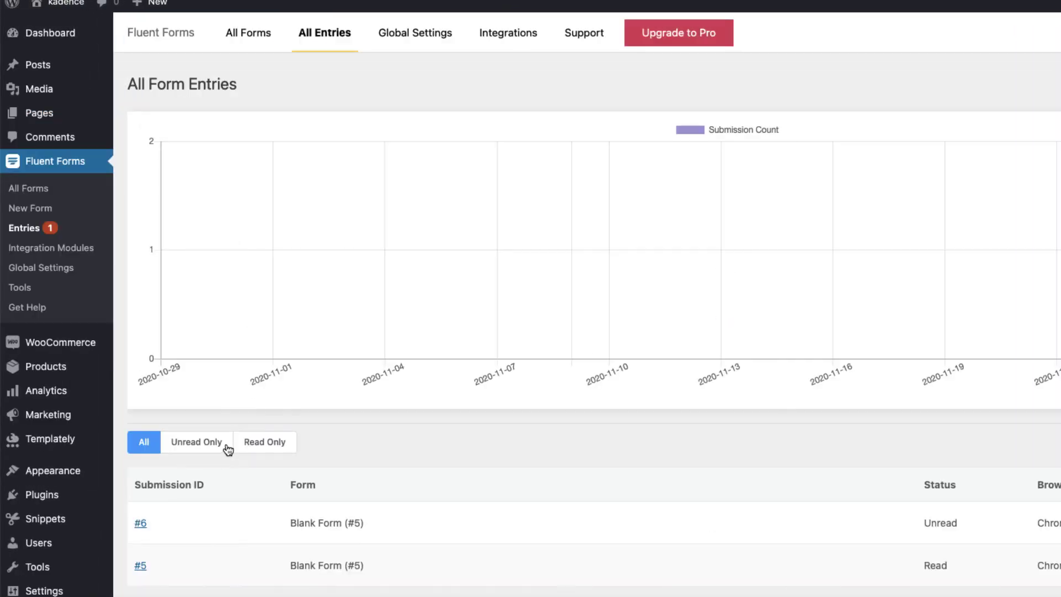
{"action": "scroll", "coordinate": [167, 468], "scroll_direction": "down", "scroll_amount": 2}
{"action": "left_click", "coordinate": [141, 454]}
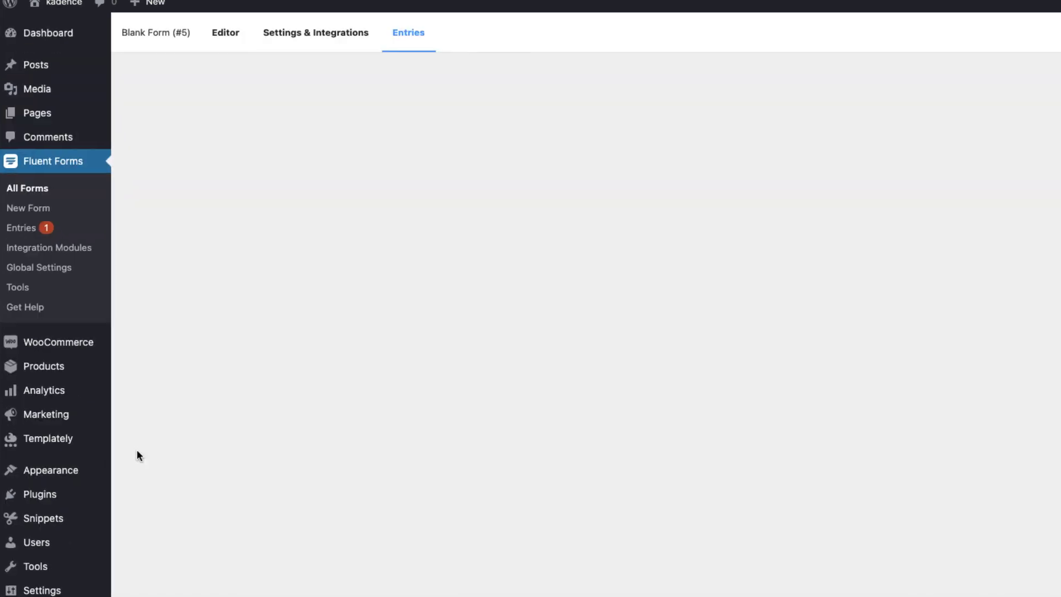